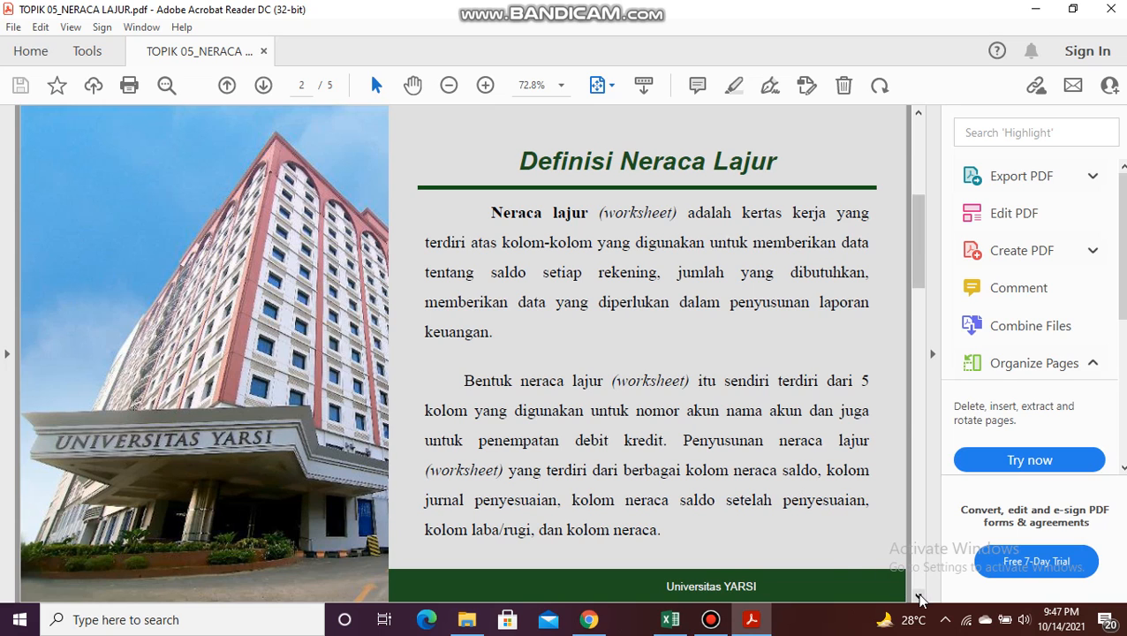
Step: Page through the PDF from the neraca lajur definition to its functions and the worksheet layout example
{"action": "left_click", "coordinate": [918, 596]}
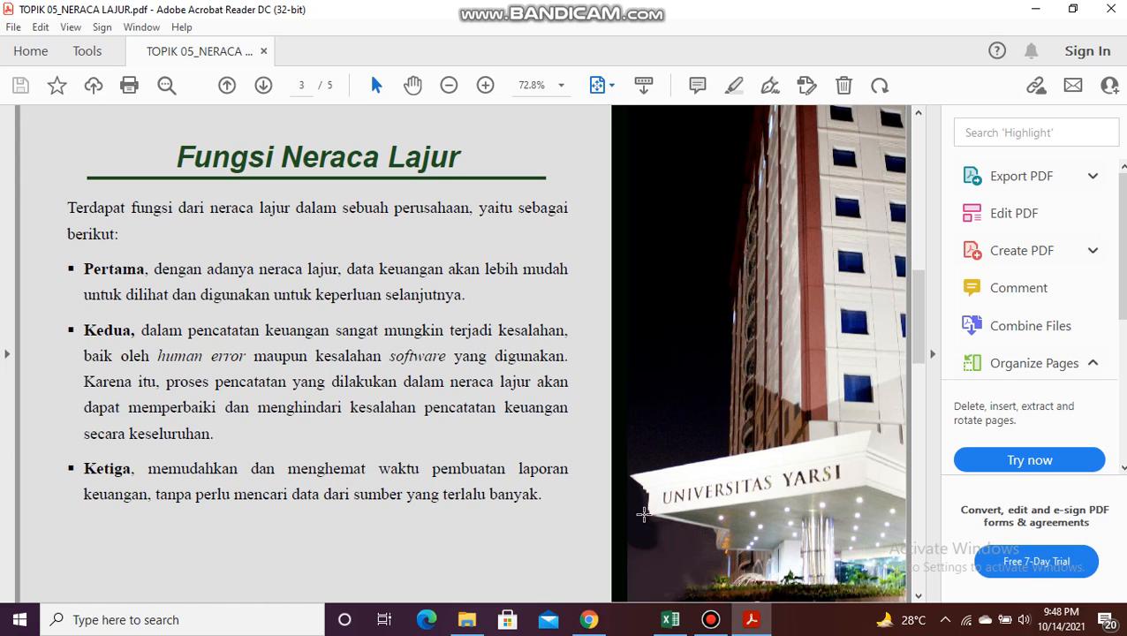
{"action": "left_click", "coordinate": [920, 596]}
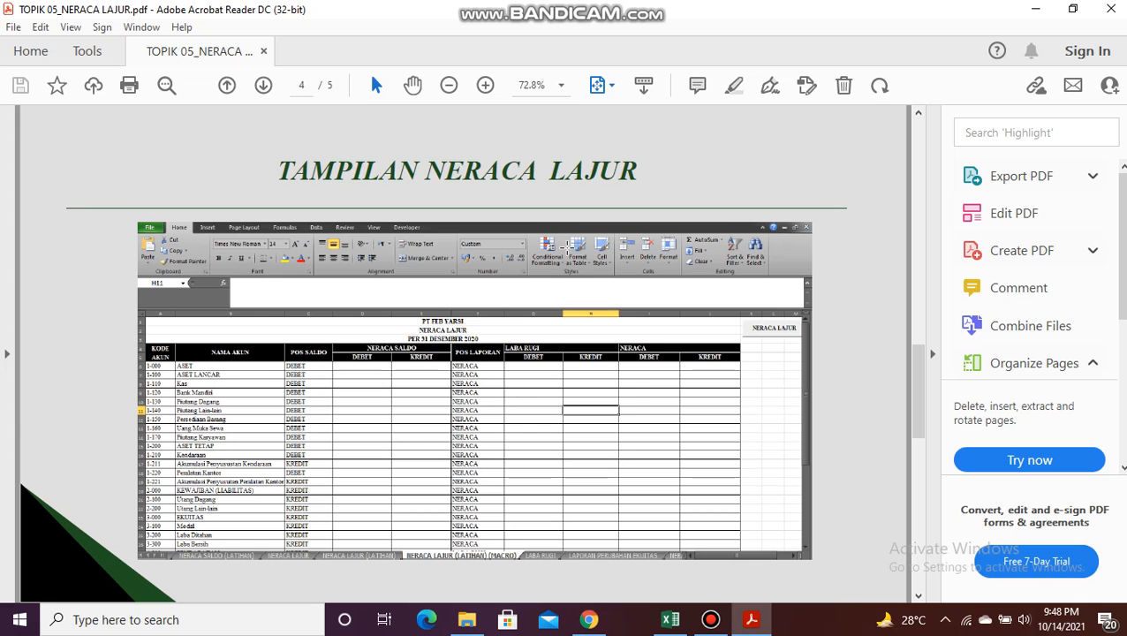
Step: Switch to the Excel workbook and center the DEBET and KREDIT headings under NERACA in I5:J5
{"action": "left_click", "coordinate": [673, 620]}
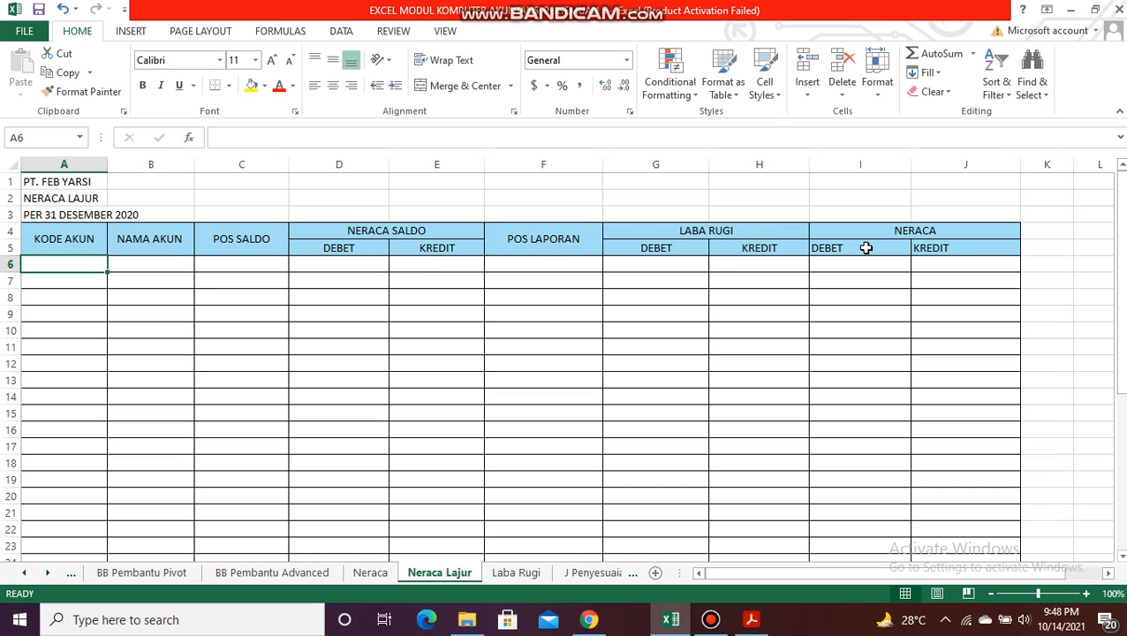
{"action": "left_click_drag", "start_coordinate": [860, 244], "coordinate": [964, 244]}
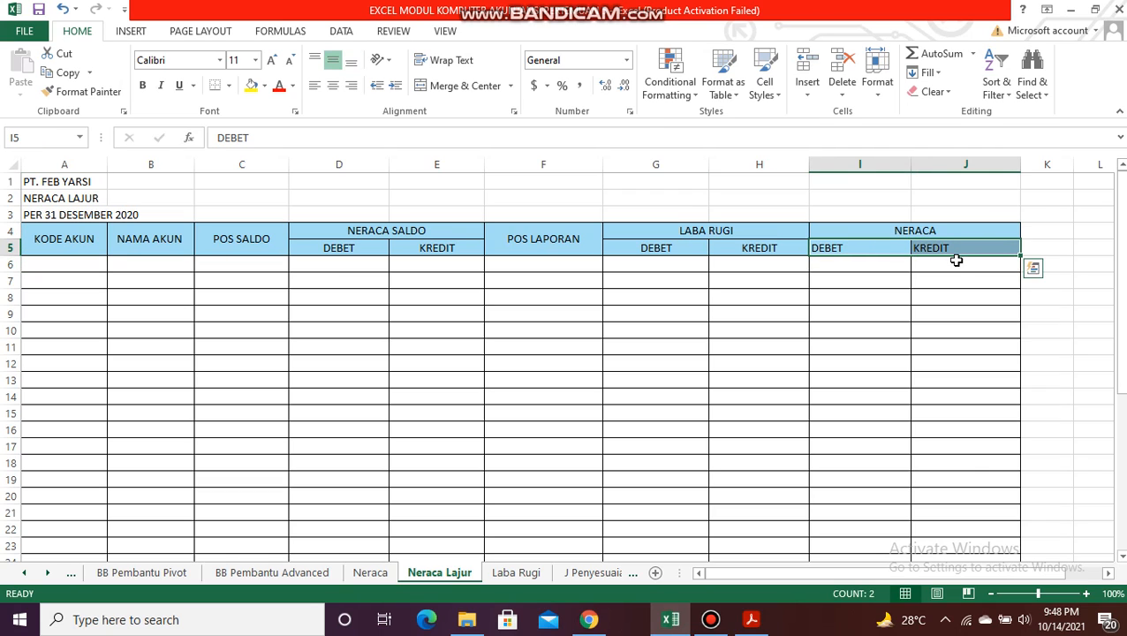
{"action": "left_click", "coordinate": [333, 89]}
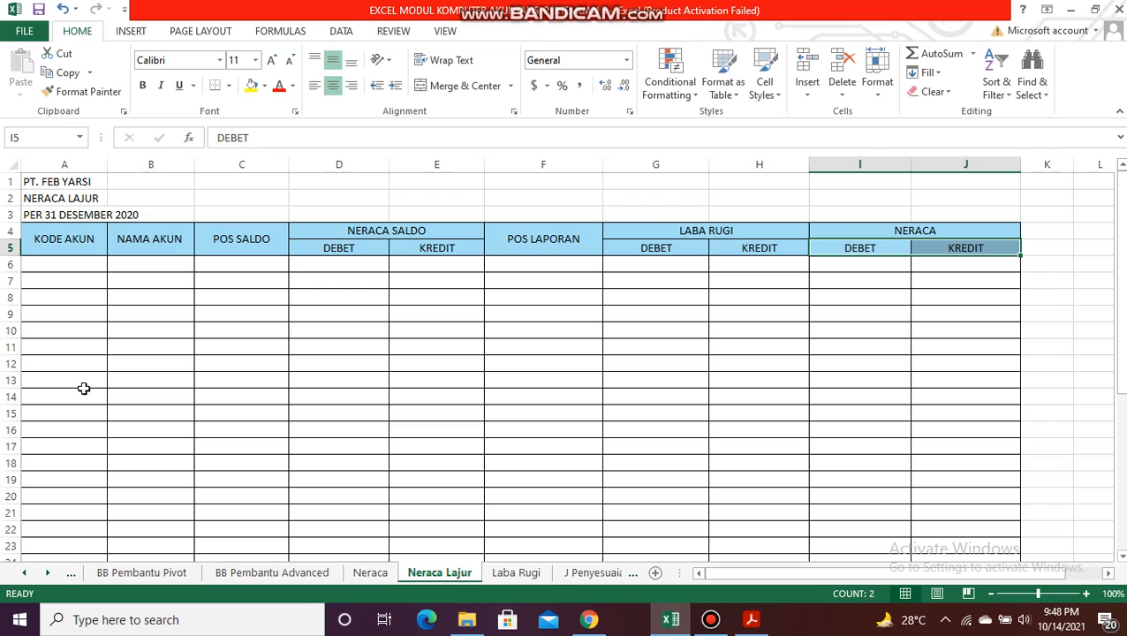
Step: Review the Jurnal Umum, Akun, Buku Besar Advance Filter and BB Pembantu Advanced sheets, and return to the Neraca Lajur sheet
{"action": "left_click", "coordinate": [58, 268]}
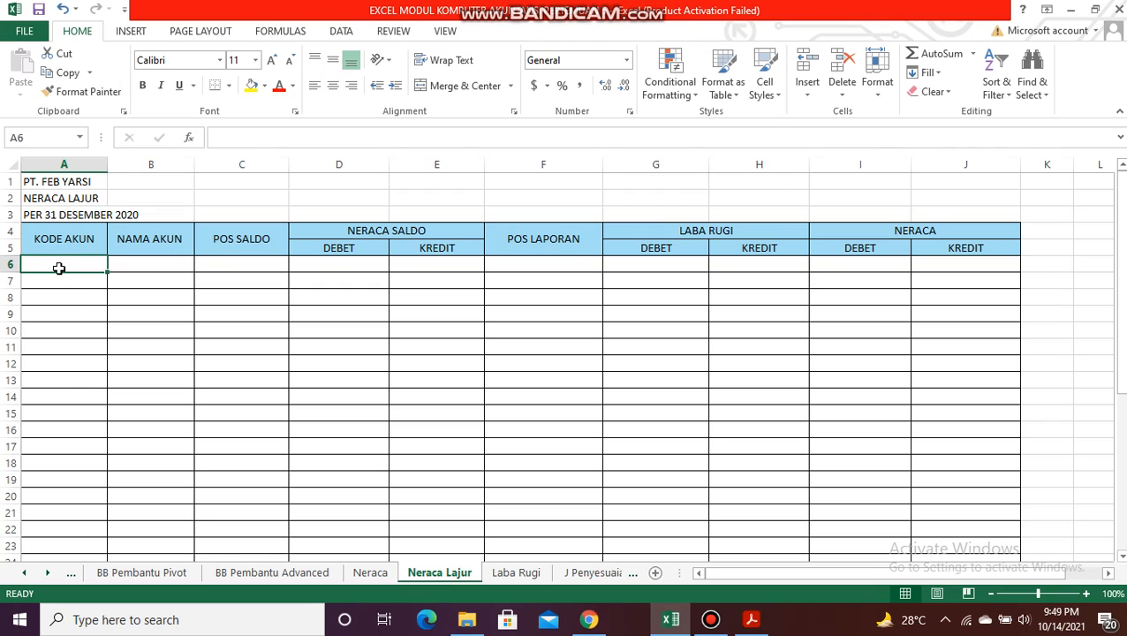
{"action": "left_click", "coordinate": [25, 573]}
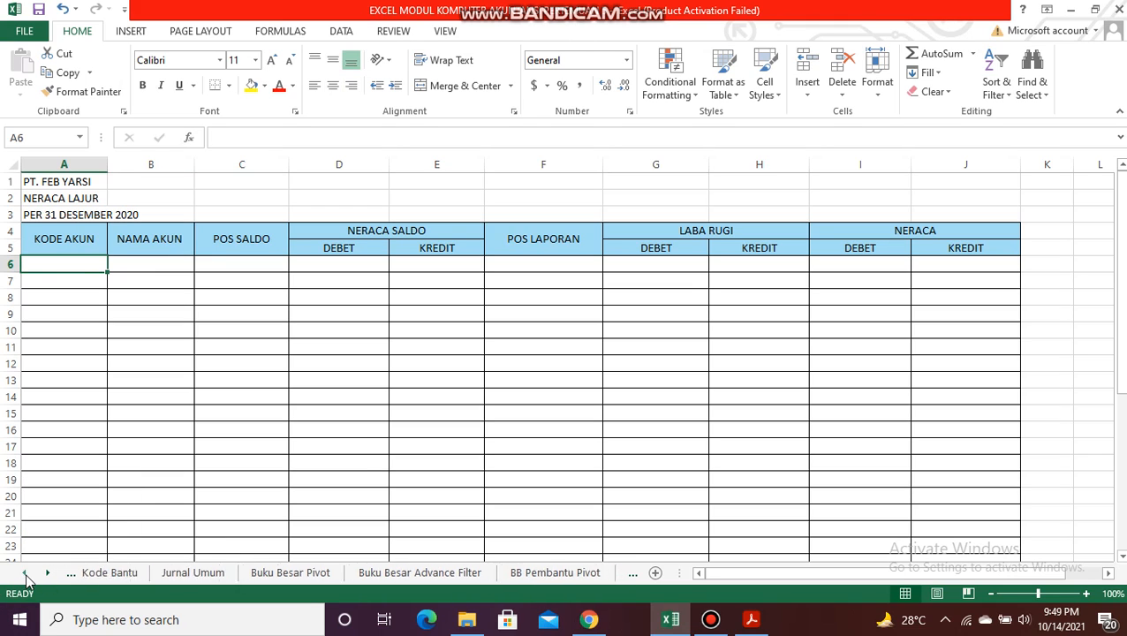
{"action": "left_click", "coordinate": [121, 573]}
{"action": "left_click", "coordinate": [187, 574]}
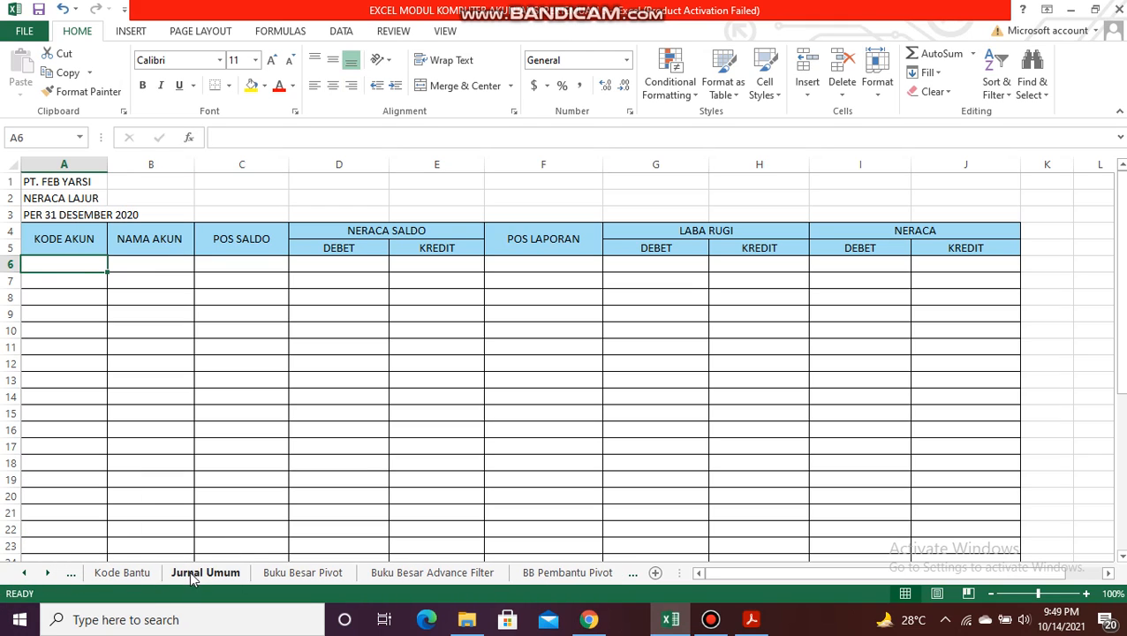
{"action": "left_click", "coordinate": [29, 573]}
{"action": "left_click", "coordinate": [29, 573]}
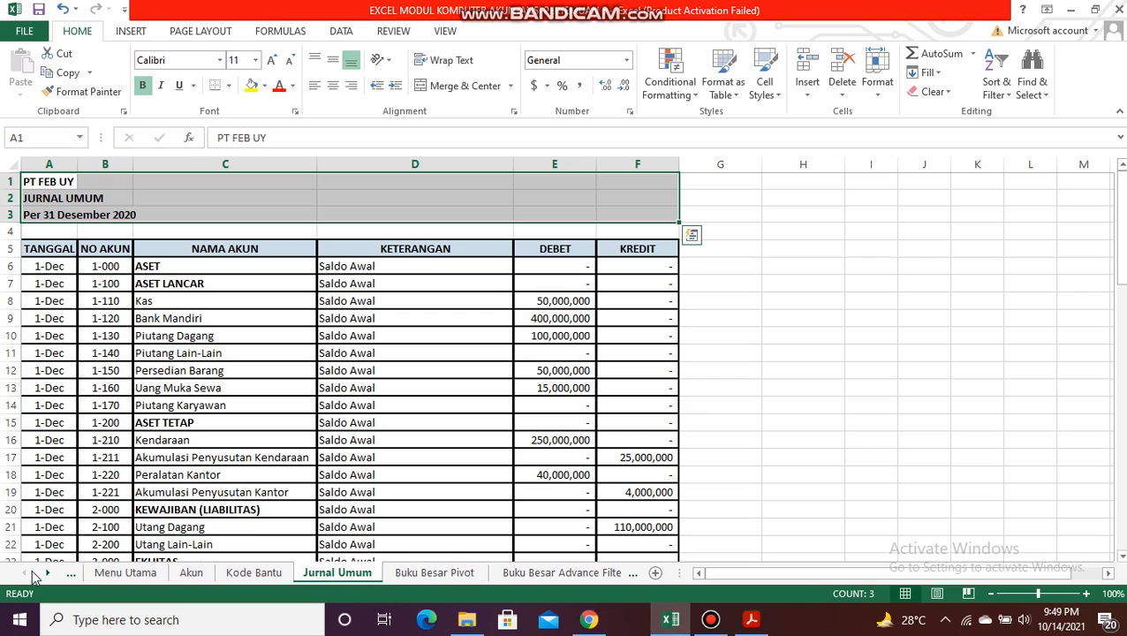
{"action": "left_click", "coordinate": [192, 573]}
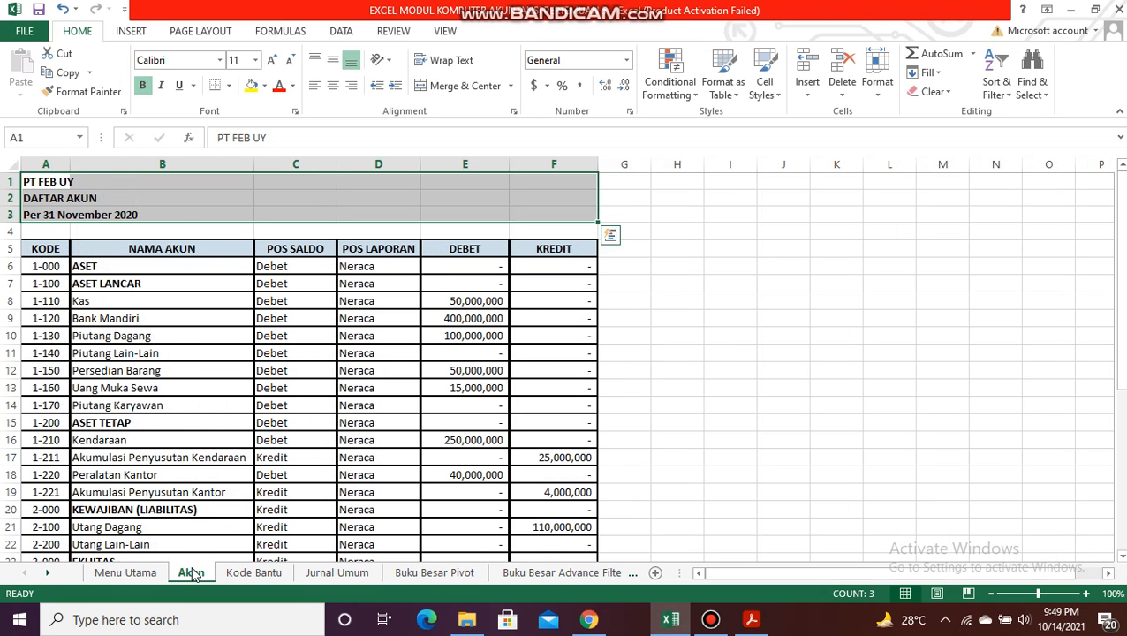
{"action": "left_click", "coordinate": [547, 576]}
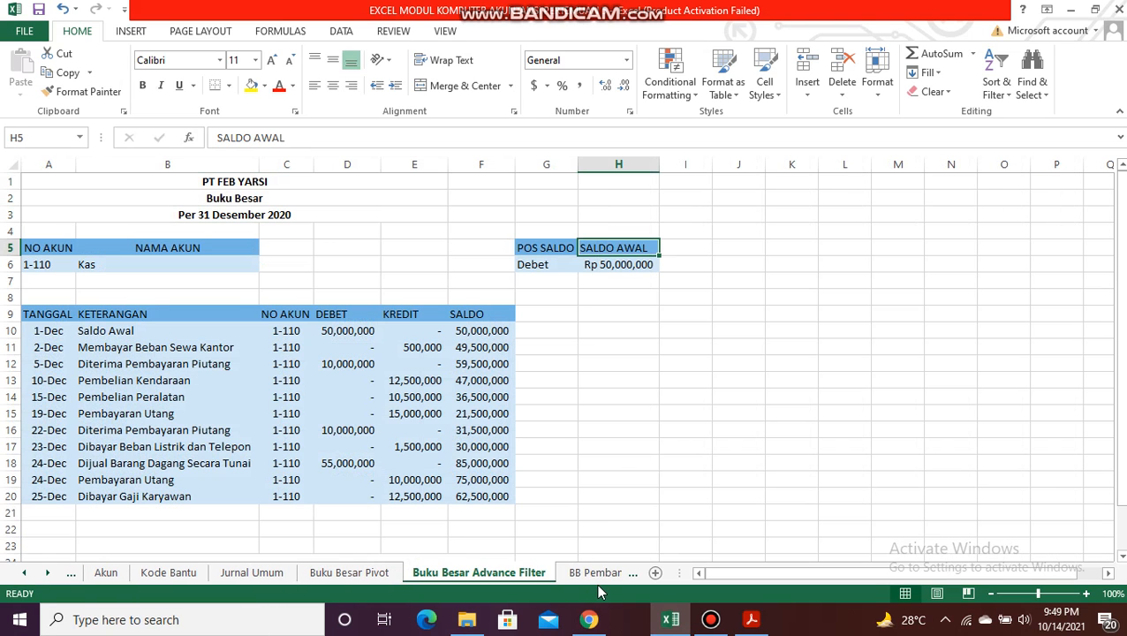
{"action": "left_click", "coordinate": [596, 574]}
{"action": "left_click", "coordinate": [604, 575]}
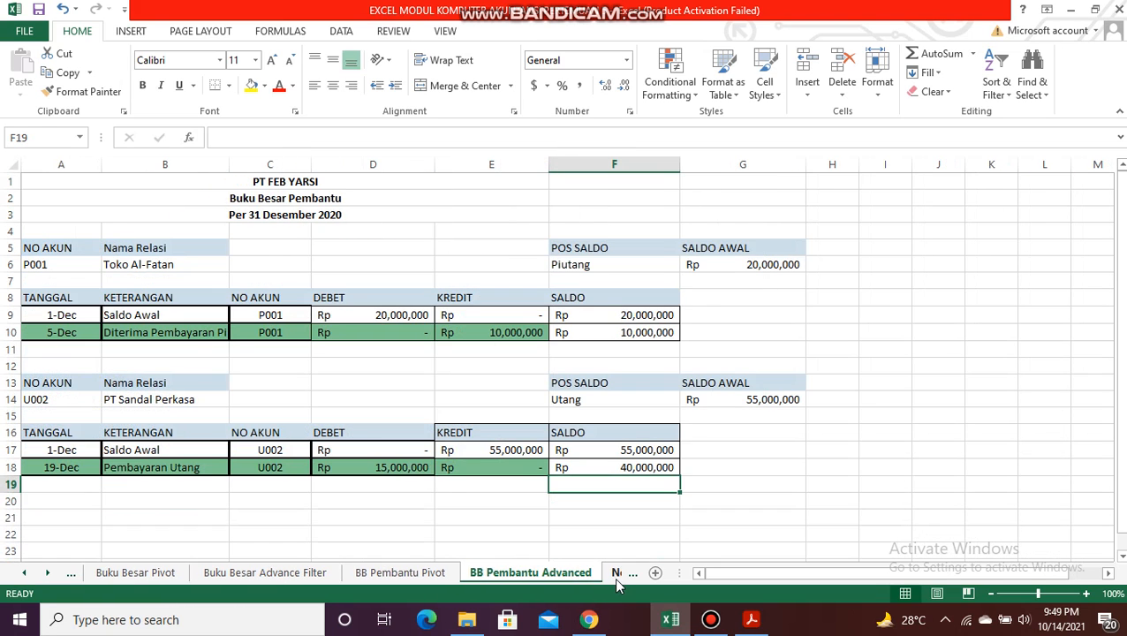
{"action": "left_click", "coordinate": [617, 574]}
{"action": "left_click", "coordinate": [614, 574]}
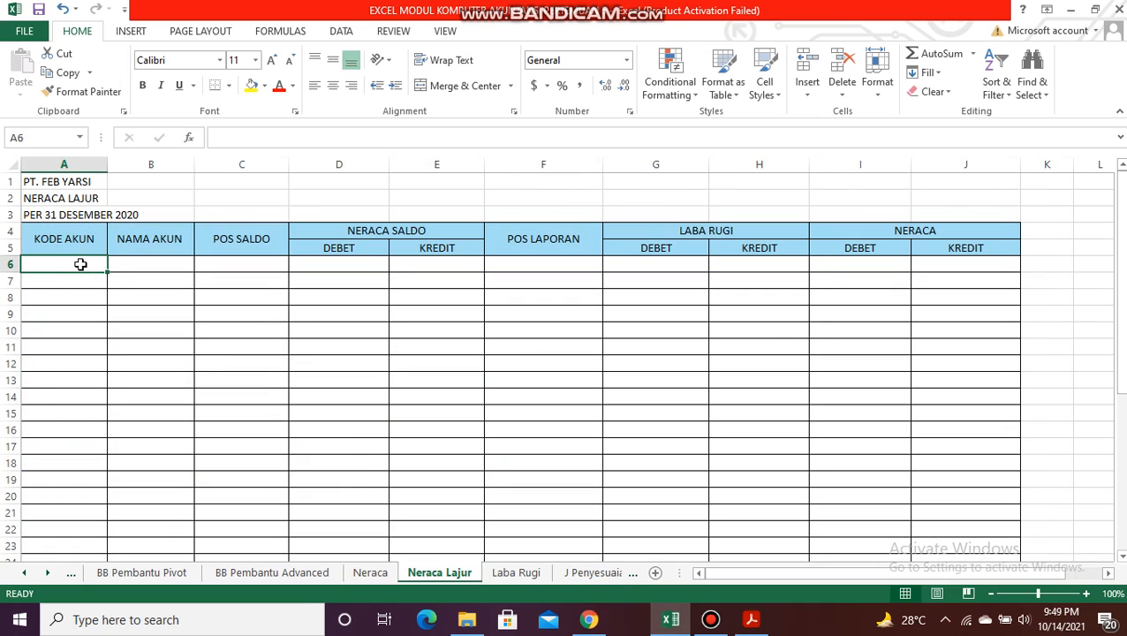
Step: Enter =KodeAkun in A6 and fill it down the KODE AKUN column to row 37
{"action": "type", "text": "=ko"}
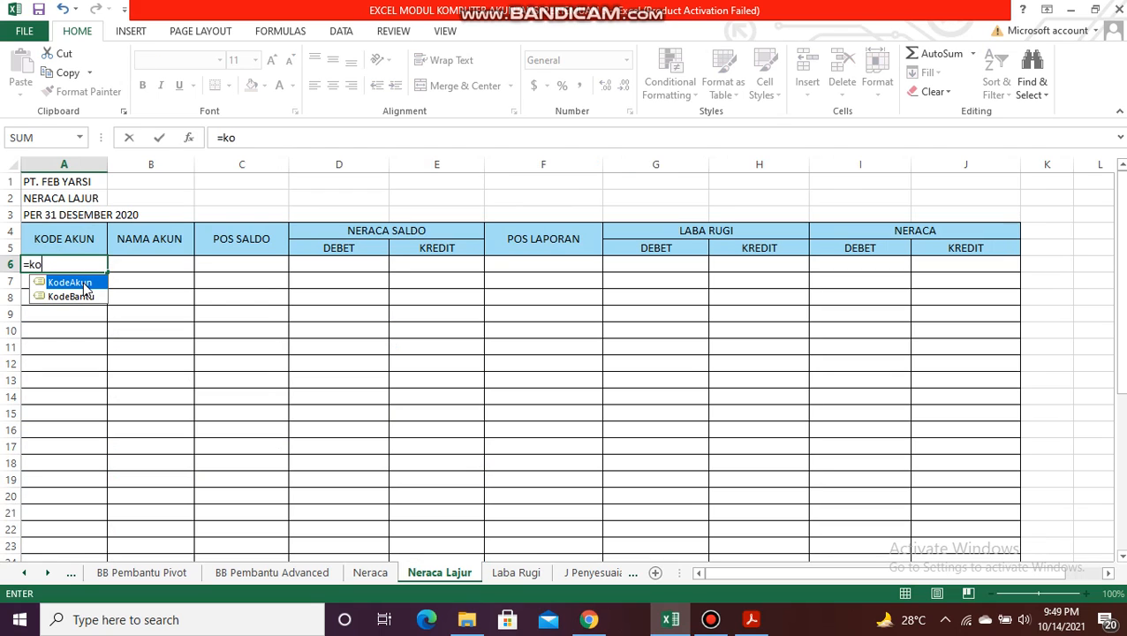
{"action": "double_click", "coordinate": [84, 285]}
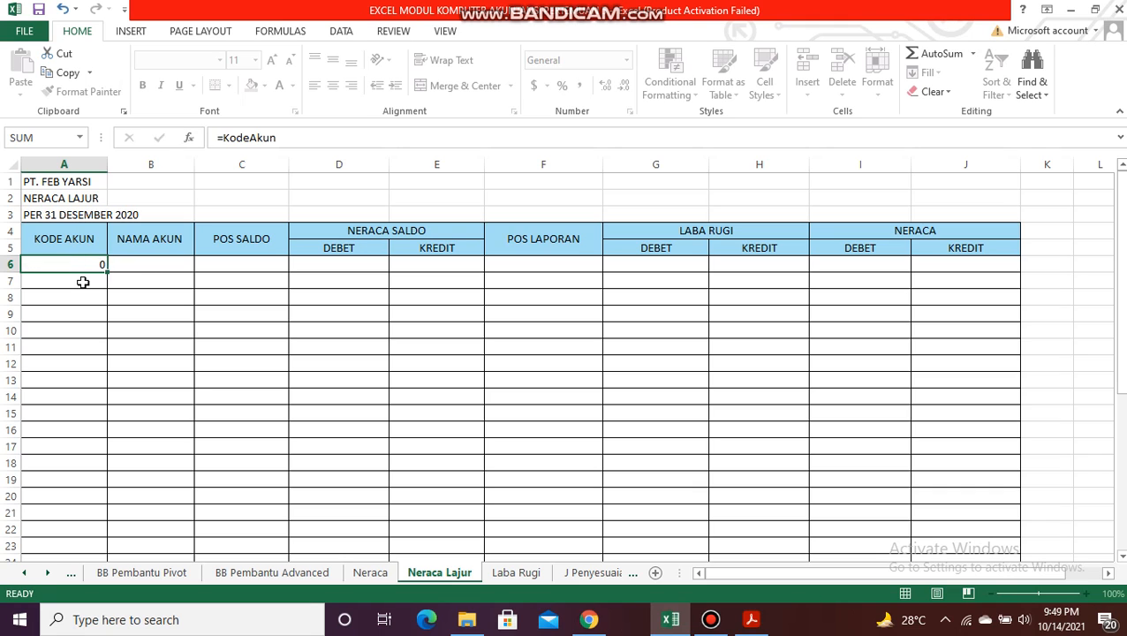
{"action": "key", "text": "Return"}
{"action": "key", "text": "Up"}
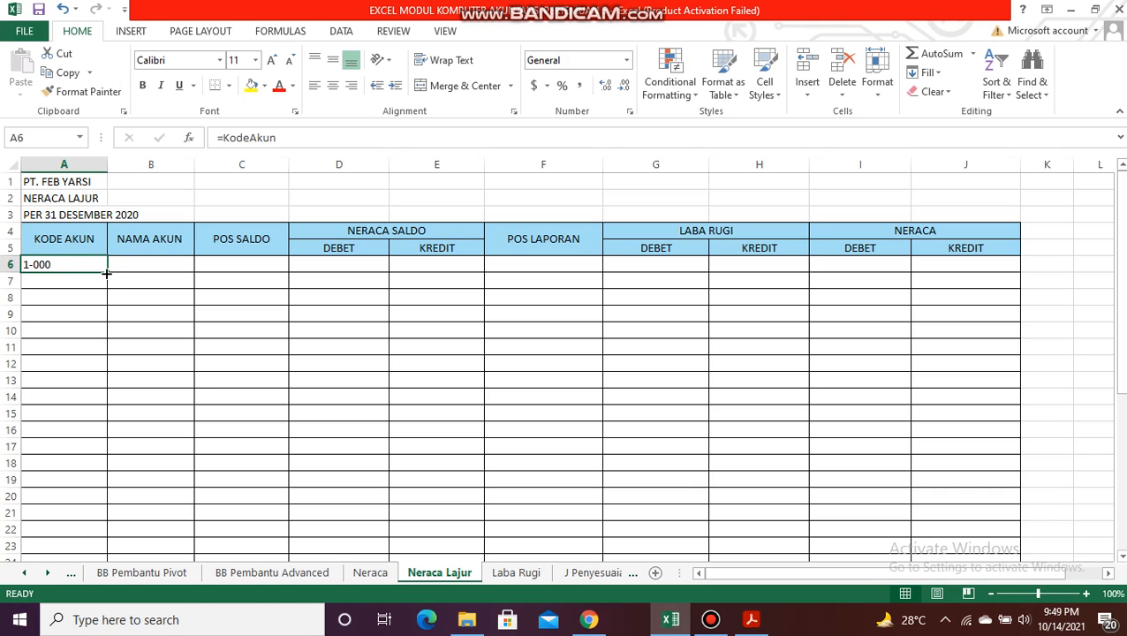
{"action": "left_click_drag", "start_coordinate": [106, 270], "coordinate": [95, 495]}
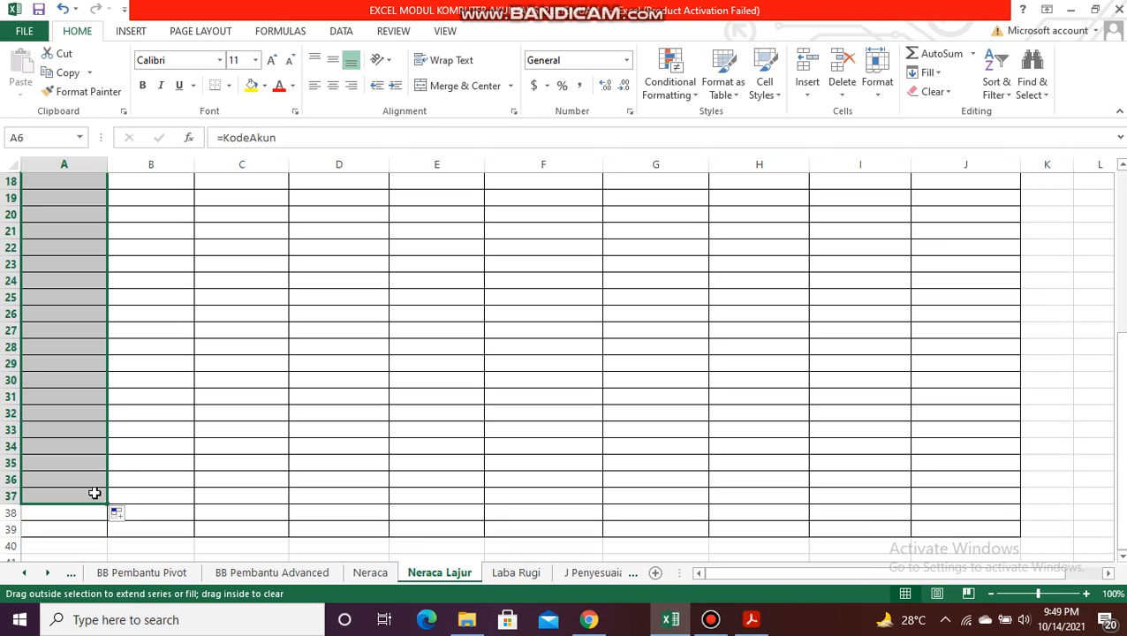
{"action": "key", "text": "Up"}
{"action": "key", "text": "Up"}
{"action": "key", "text": "Up"}
{"action": "key", "text": "Up"}
{"action": "key", "text": "Down"}
{"action": "key", "text": "Down"}
{"action": "key", "text": "Down"}
{"action": "key", "text": "Down"}
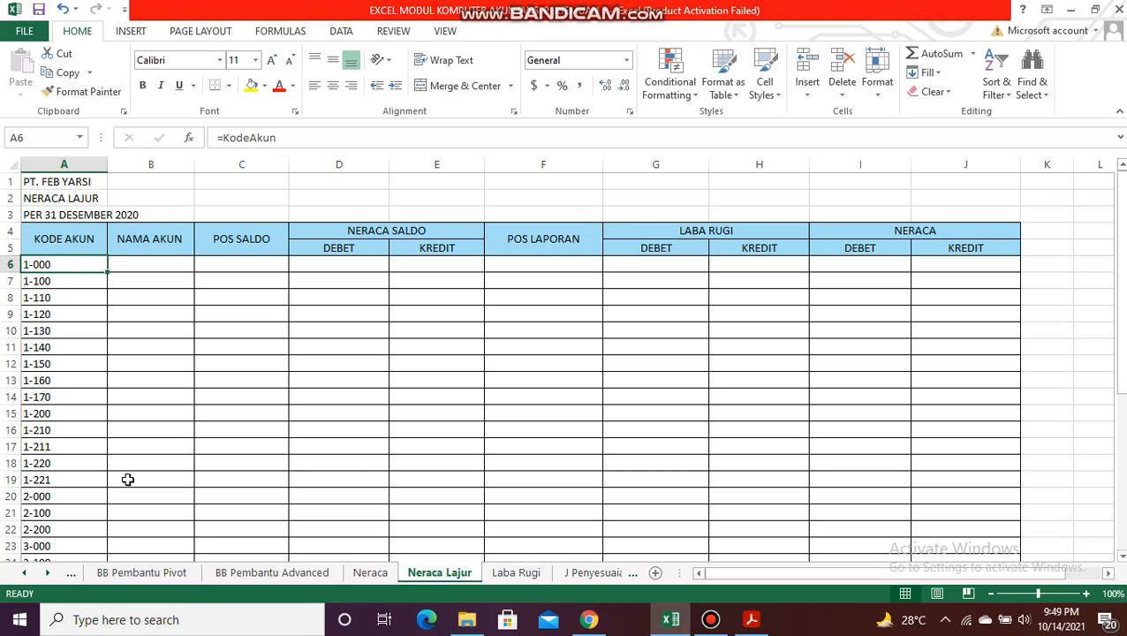
Step: Enter =VLOOKUP(A6,DAFTARAKUN,2,0) in B6 to retrieve the account name
{"action": "key", "text": "Right"}
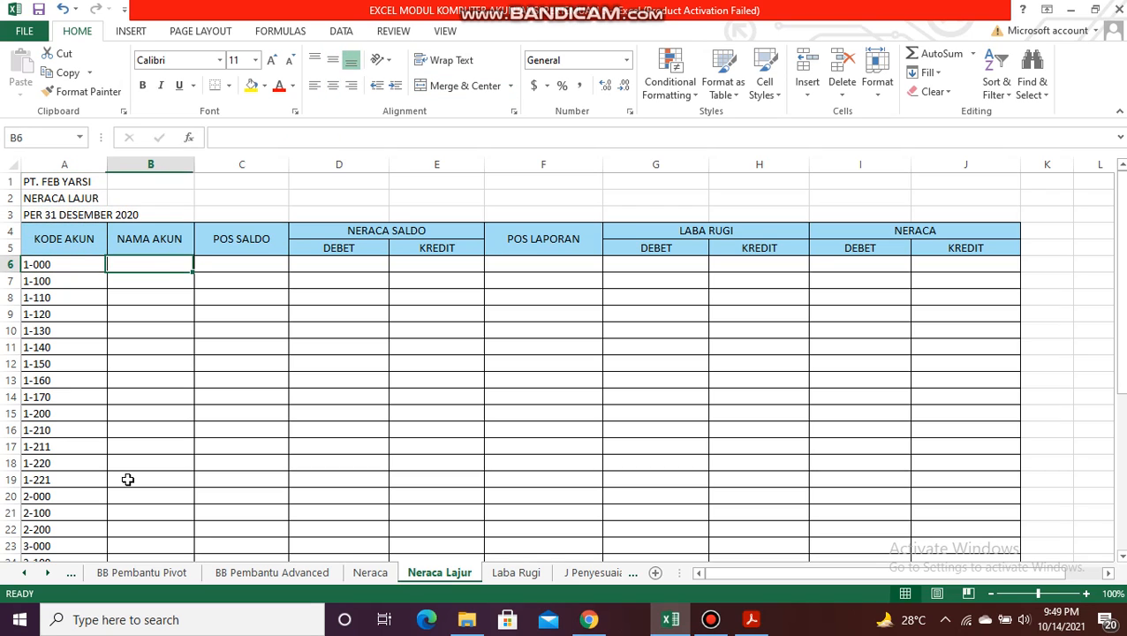
{"action": "type", "text": "=vloo"}
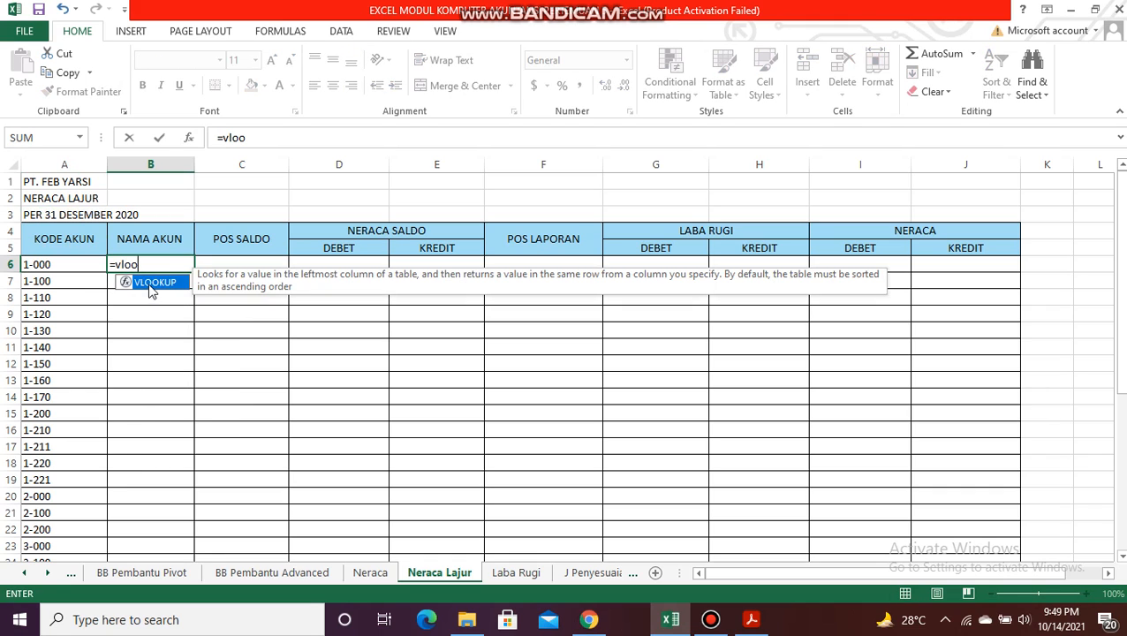
{"action": "double_click", "coordinate": [146, 282]}
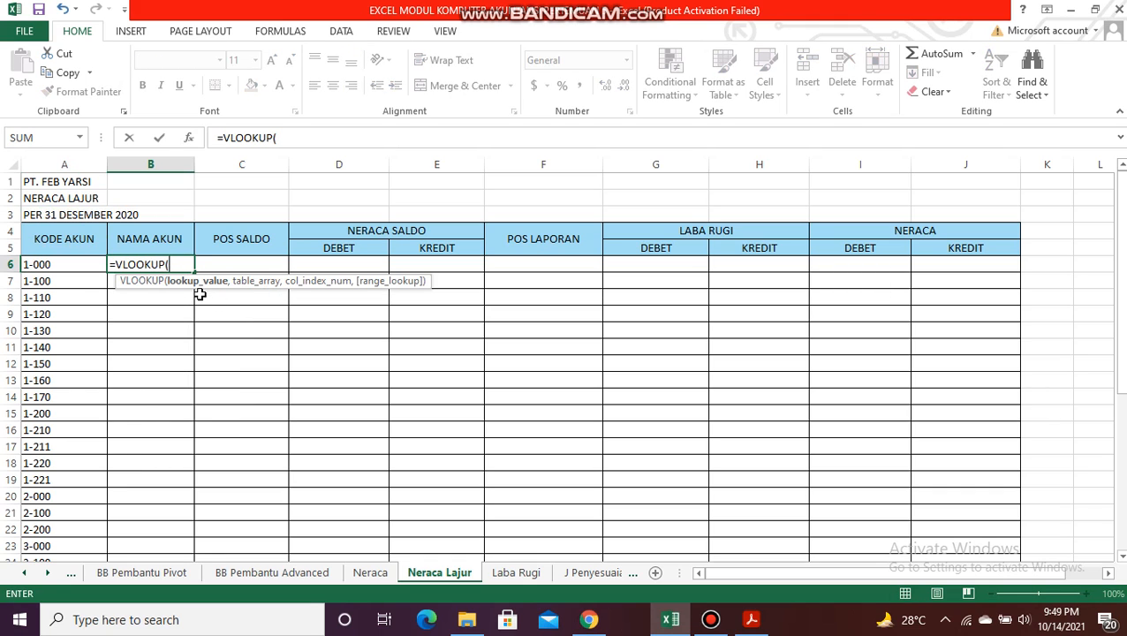
{"action": "left_click", "coordinate": [95, 263]}
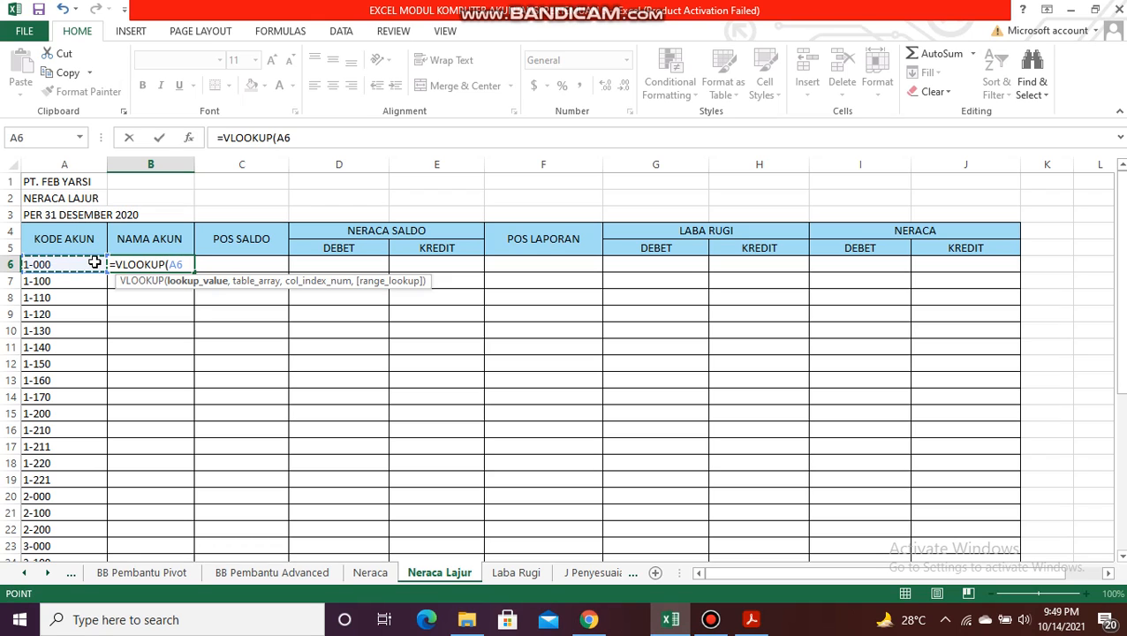
{"action": "type", "text": ",daf"}
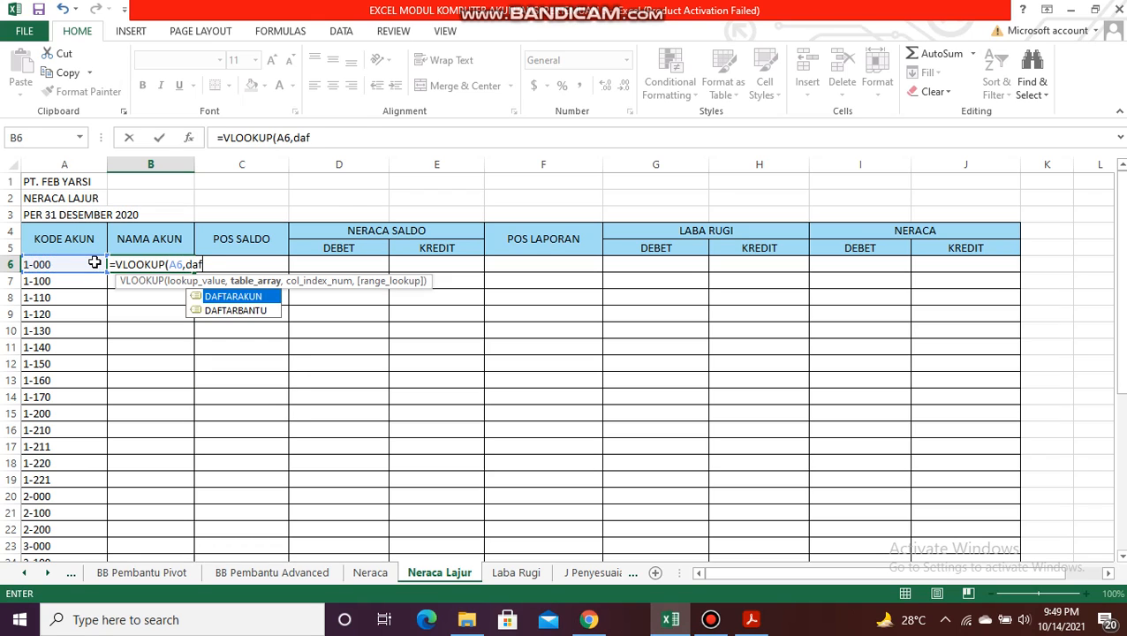
{"action": "double_click", "coordinate": [250, 297]}
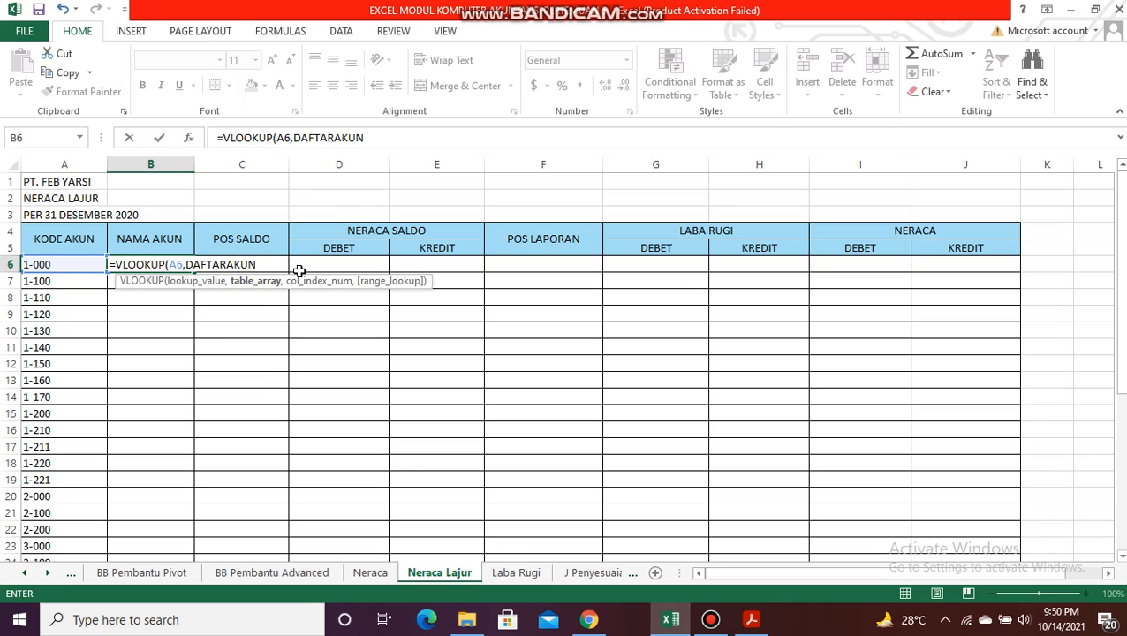
{"action": "type", "text": ","}
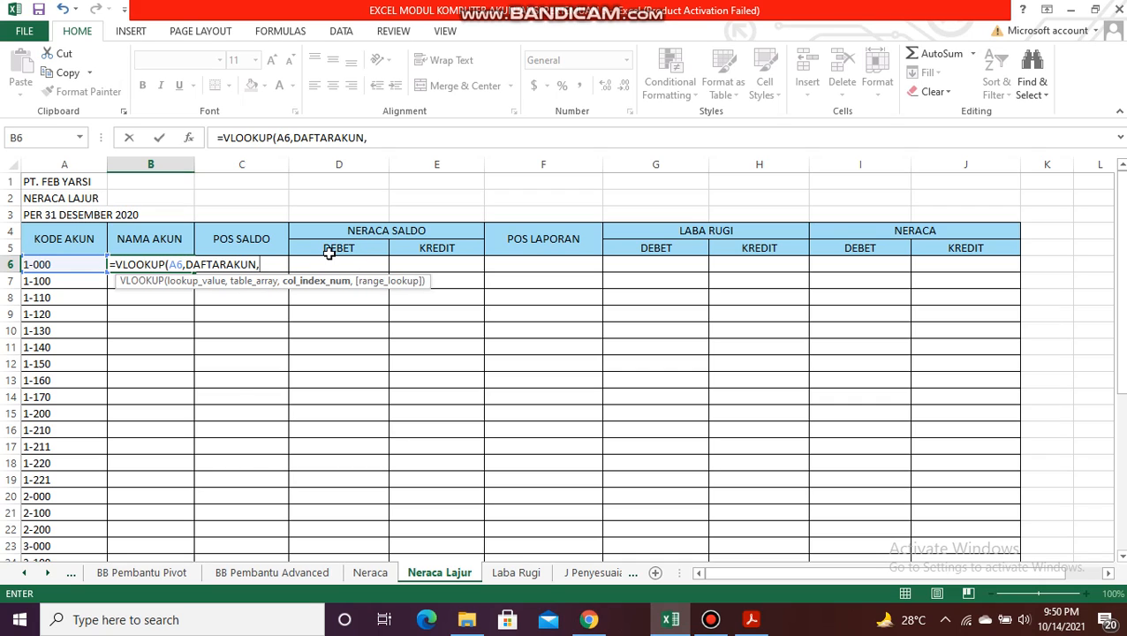
{"action": "type", "text": "2,"}
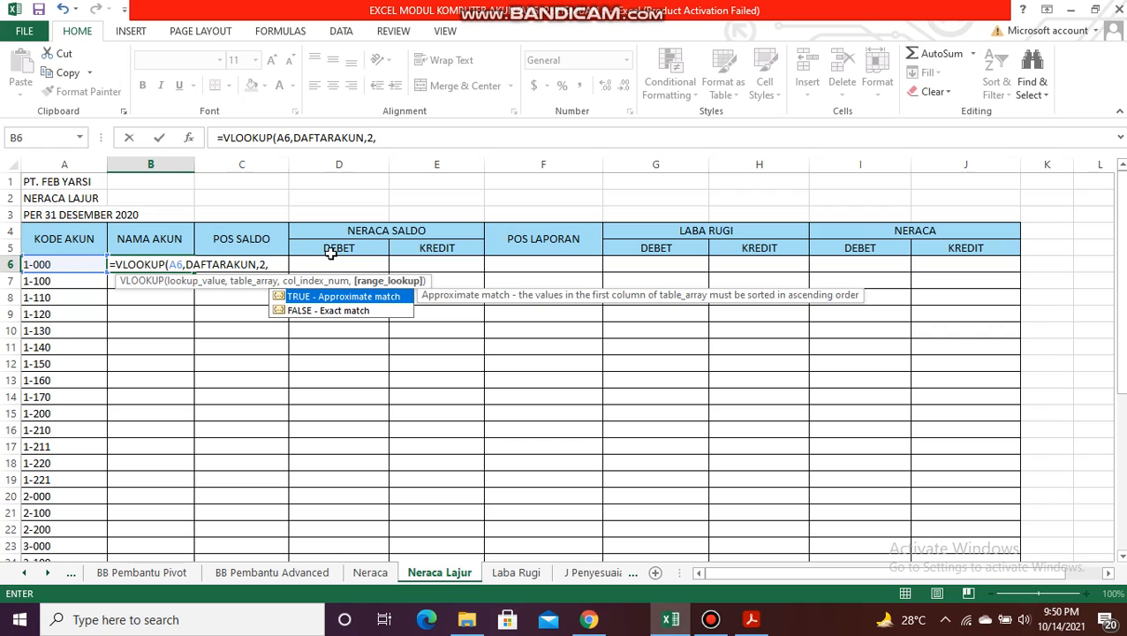
{"action": "type", "text": "0)"}
{"action": "key", "text": "Return"}
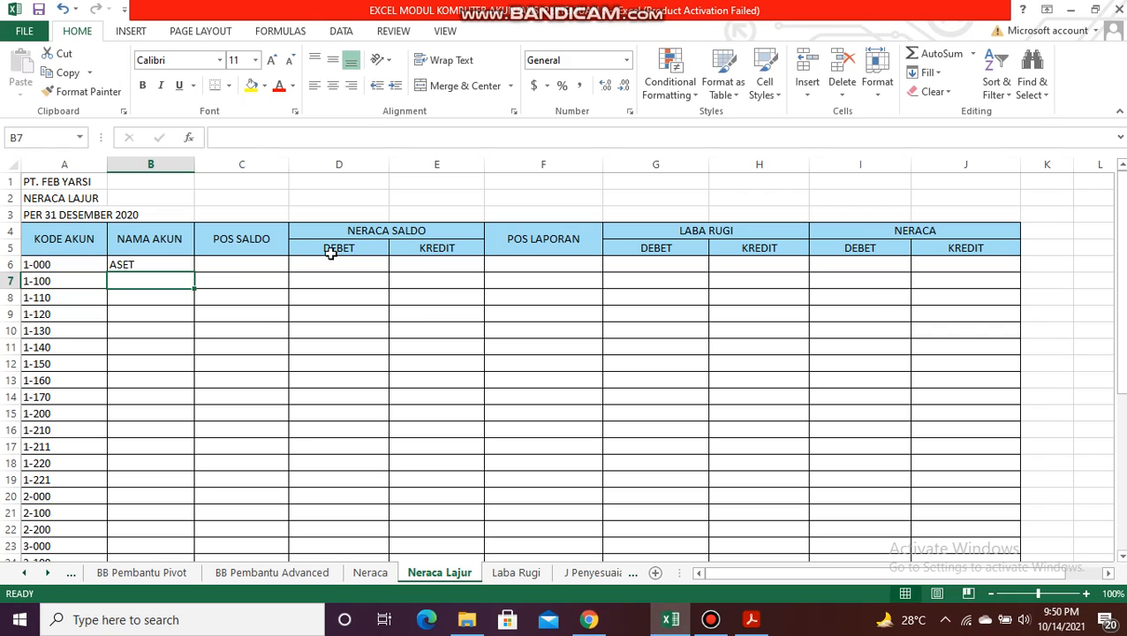
Step: Fill the B6 formula down the NAMA AKUN column to row 37 and widen column B to fit the account names
{"action": "left_click", "coordinate": [176, 264]}
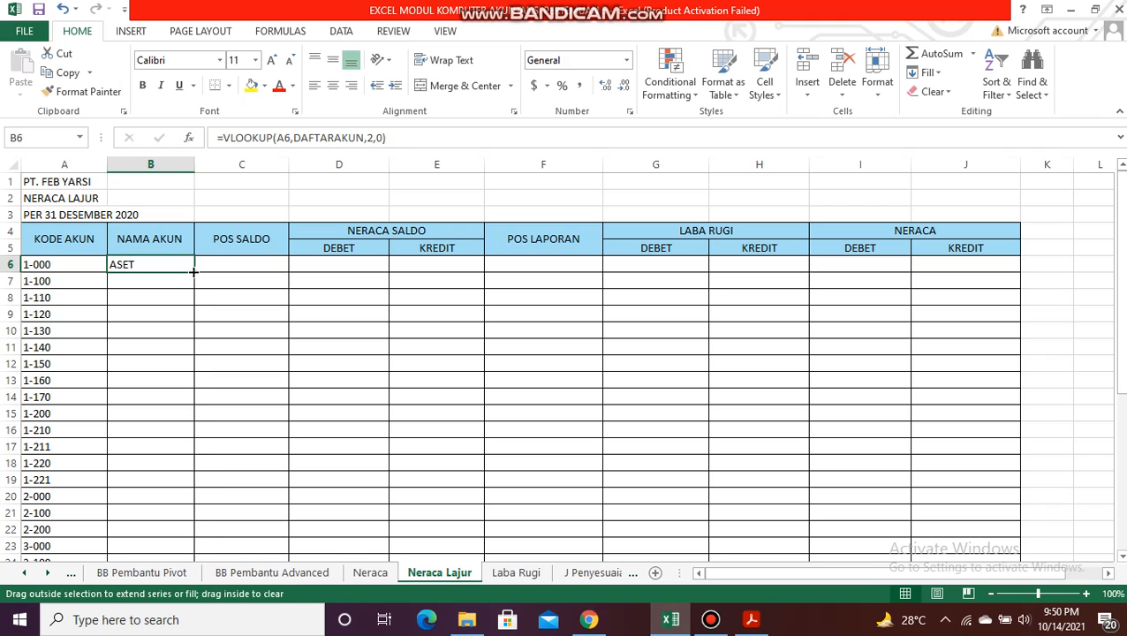
{"action": "double_click", "coordinate": [196, 272]}
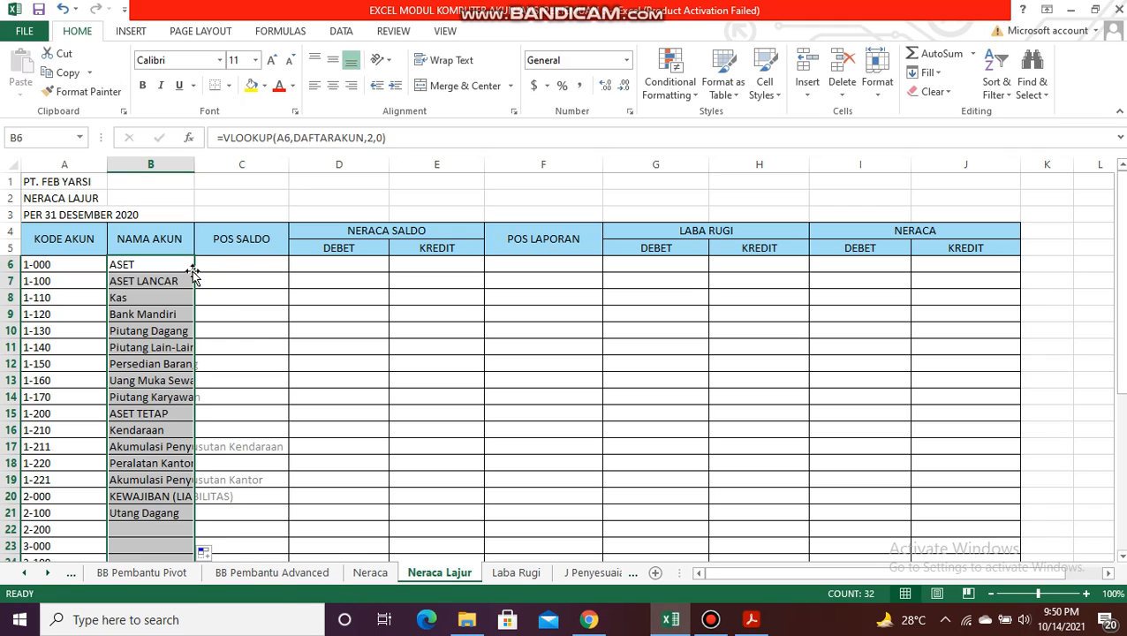
{"action": "left_click", "coordinate": [174, 175]}
{"action": "left_click", "coordinate": [174, 168]}
{"action": "left_click_drag", "start_coordinate": [194, 164], "coordinate": [287, 171]}
Step: Enter =VLOOKUP(A6,DAFTARAKUN,3,0) in C6 and fill it down the POS SALDO column
{"action": "left_click", "coordinate": [359, 263]}
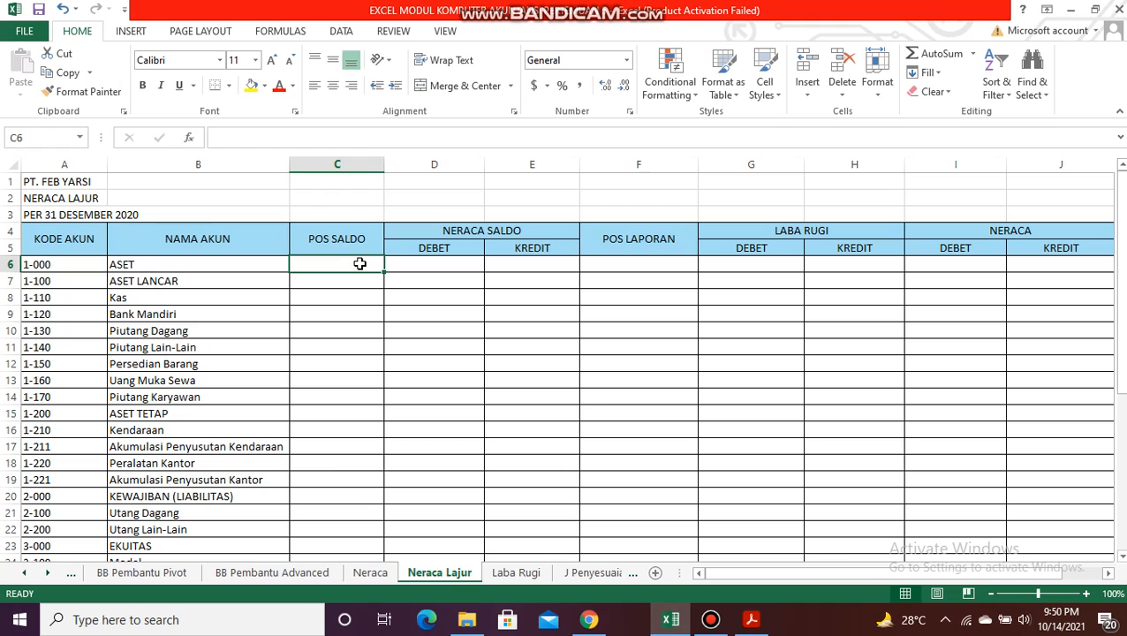
{"action": "type", "text": "=vlook"}
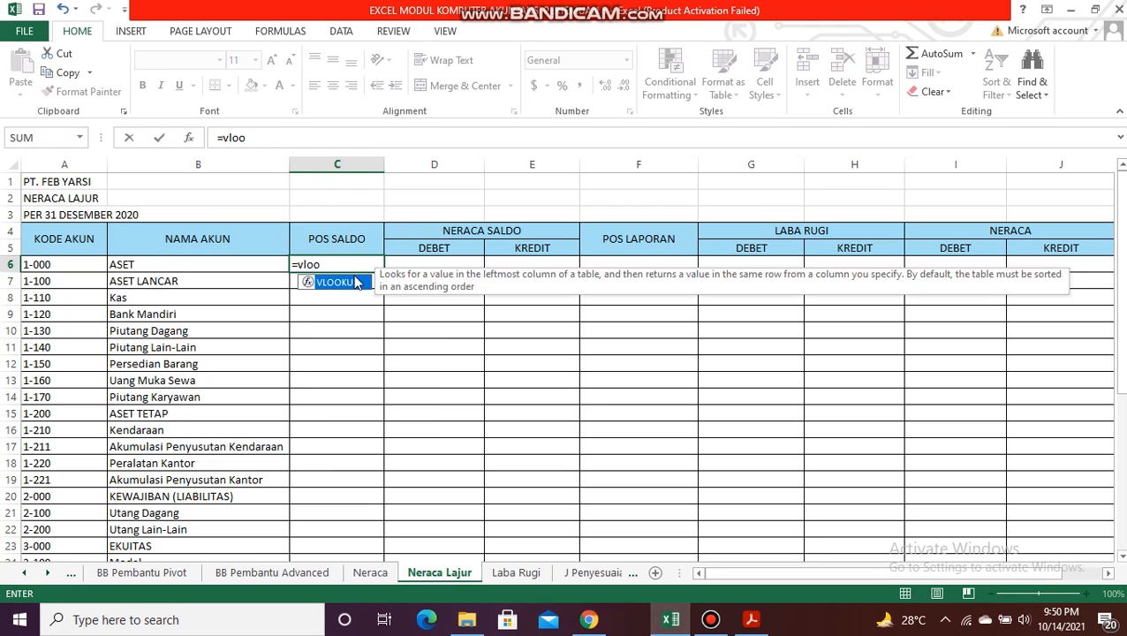
{"action": "double_click", "coordinate": [356, 285]}
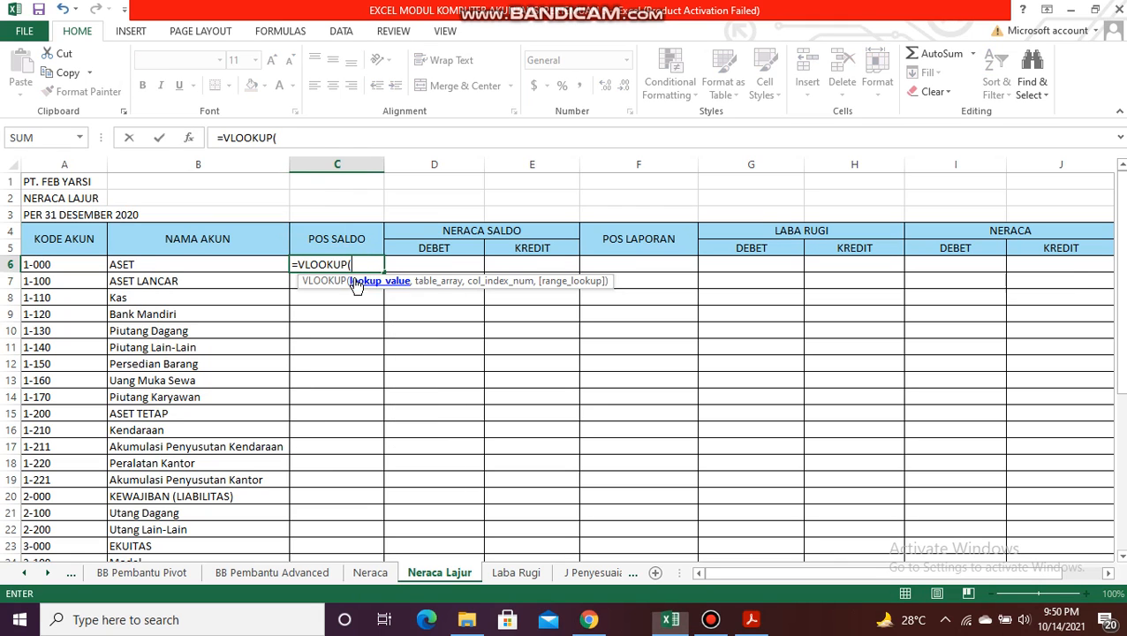
{"action": "left_click", "coordinate": [78, 264]}
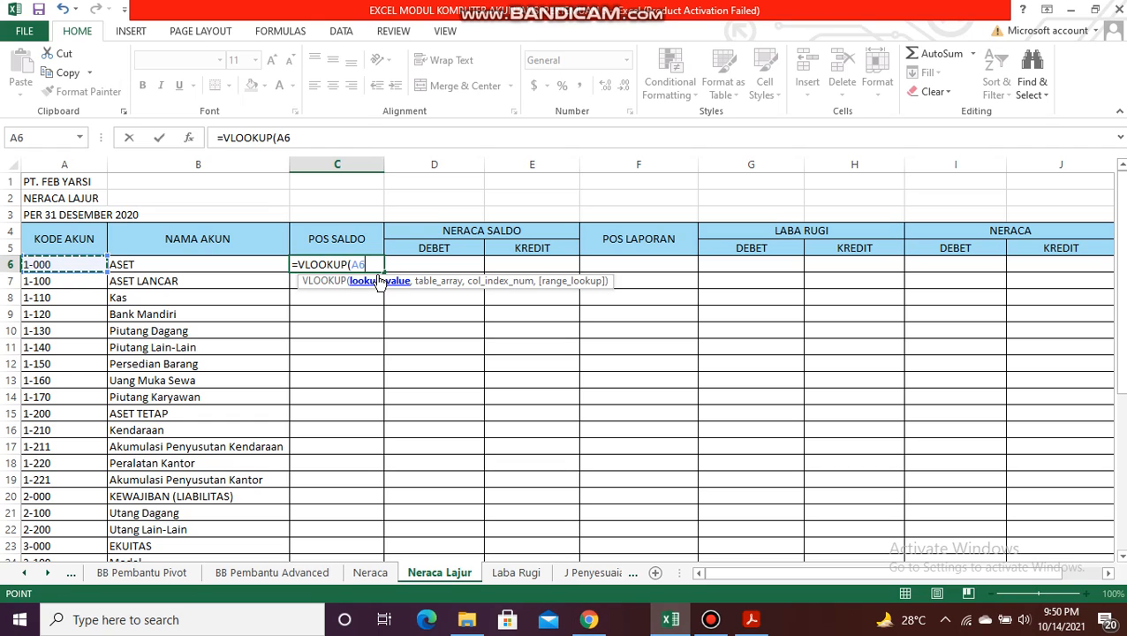
{"action": "type", "text": ","}
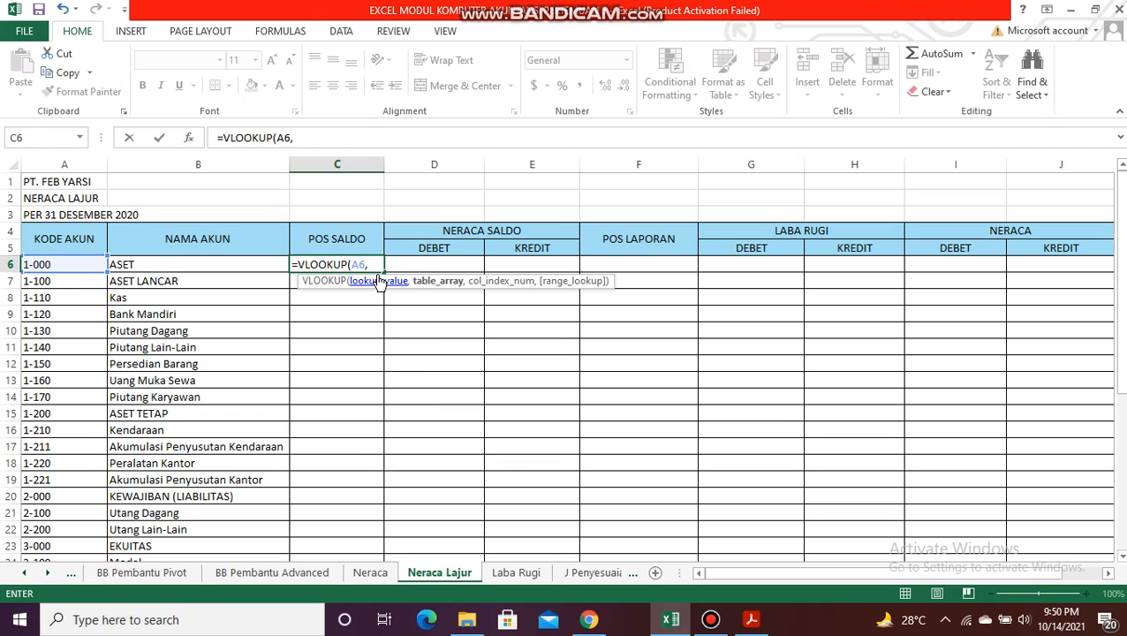
{"action": "type", "text": "DA"}
{"action": "double_click", "coordinate": [421, 297]}
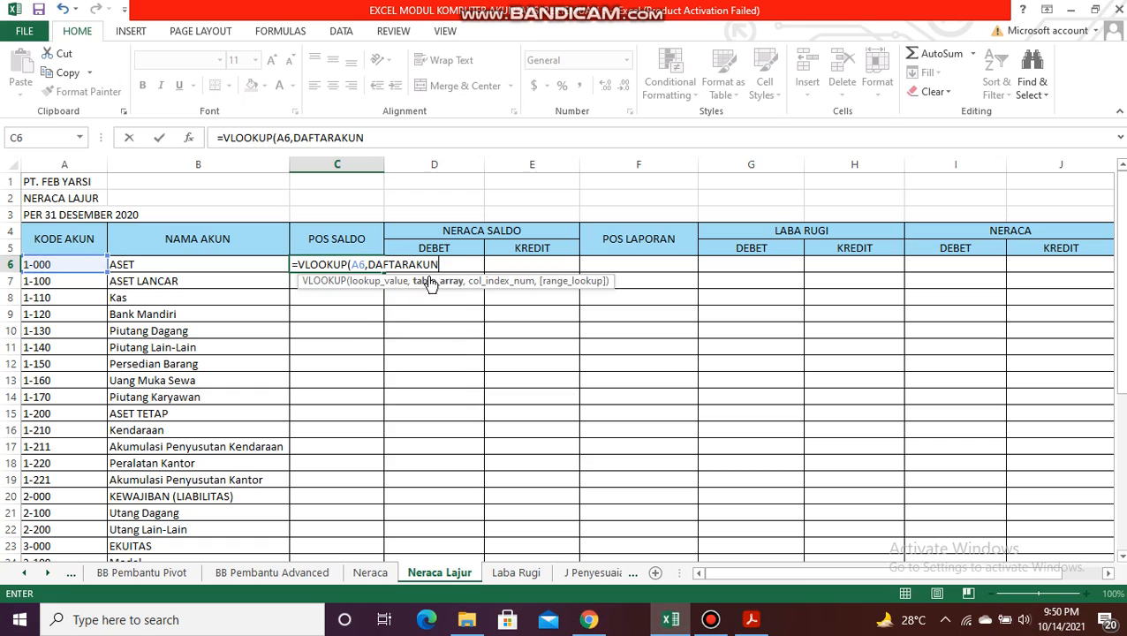
{"action": "type", "text": ","}
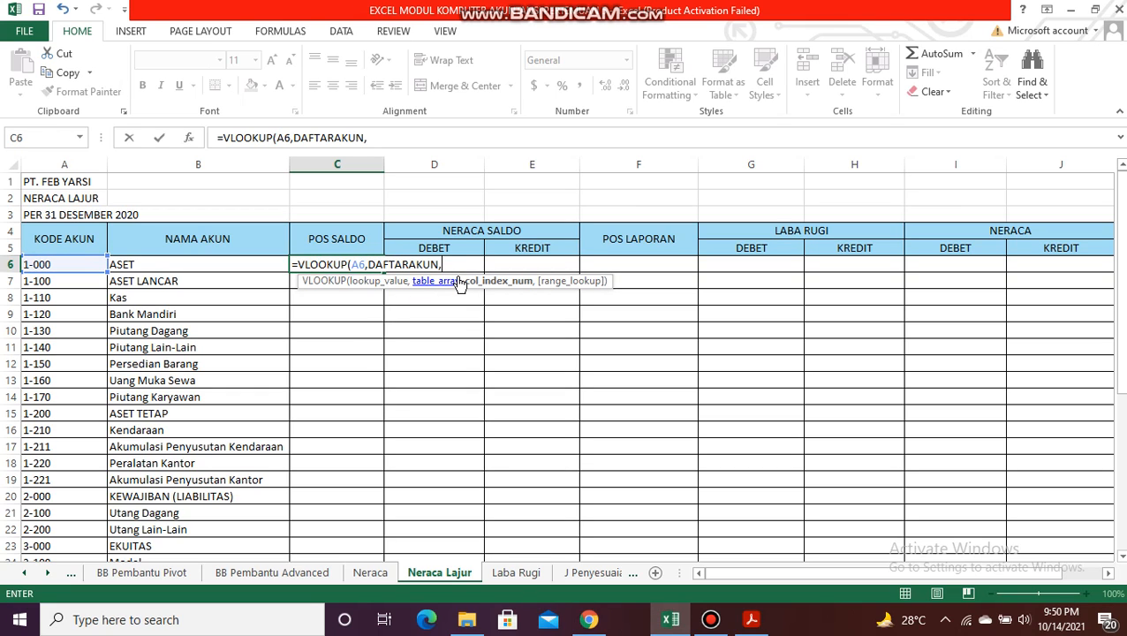
{"action": "type", "text": "3,0"}
{"action": "key", "text": "Return"}
{"action": "left_click", "coordinate": [374, 268]}
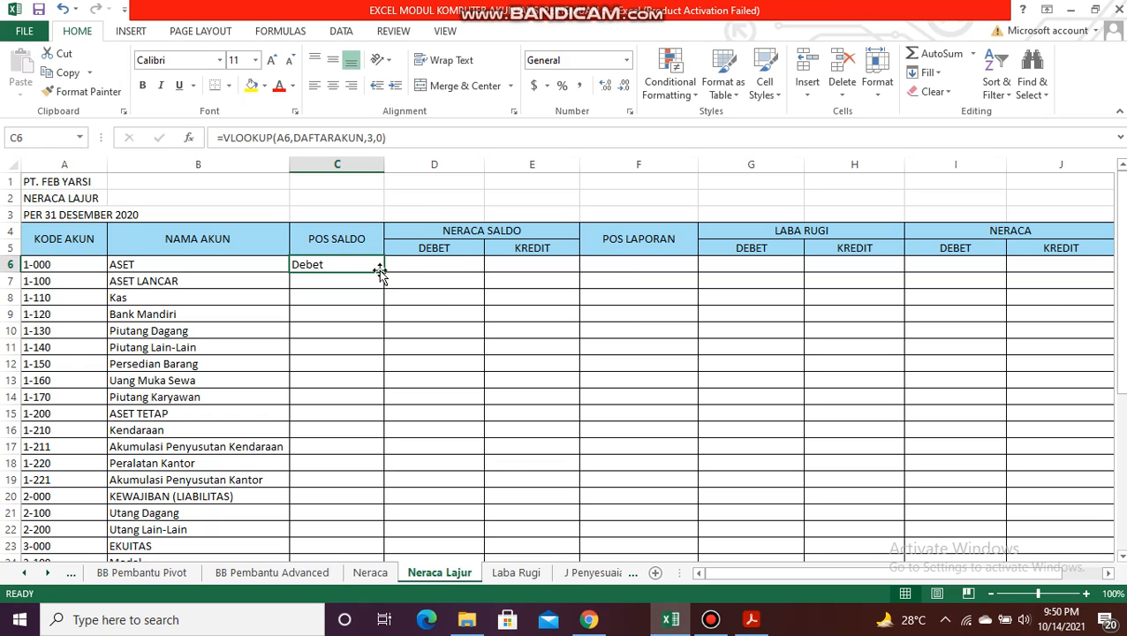
{"action": "double_click", "coordinate": [383, 272]}
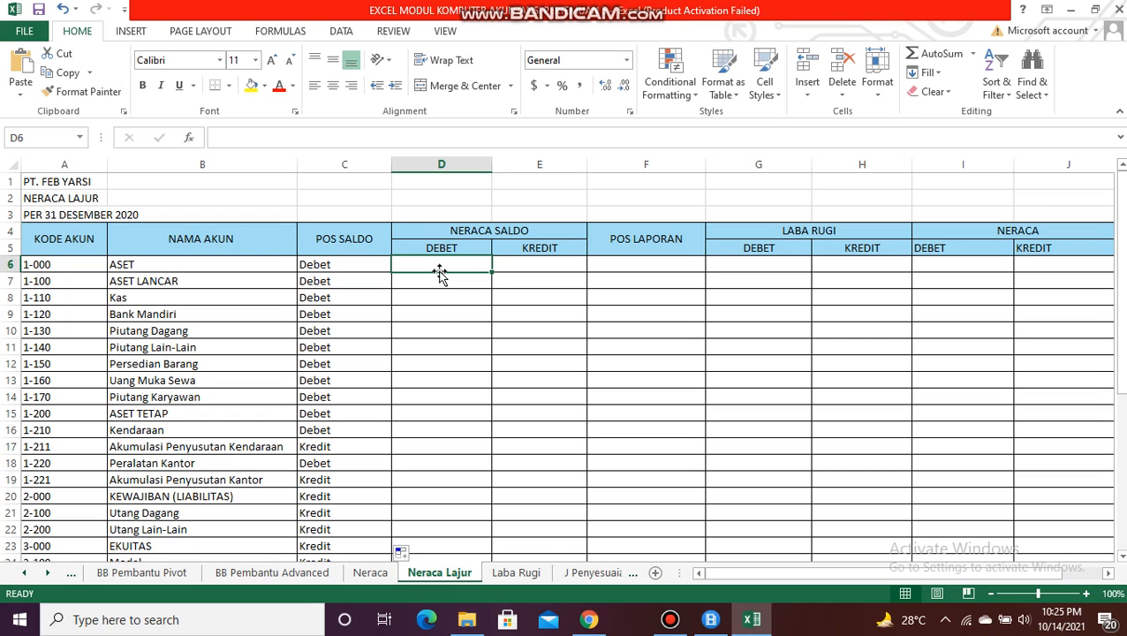
Step: Start an IF formula in D6 of the NERACA SALDO DEBET column with the logical test C6="DEBET"
{"action": "type", "text": "=if"}
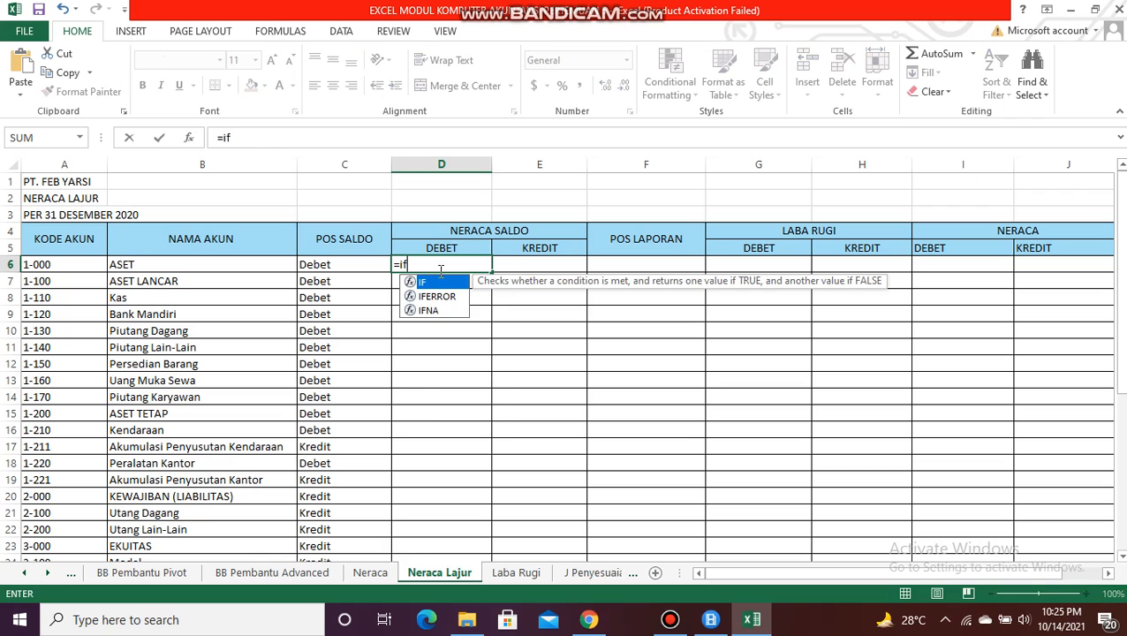
{"action": "double_click", "coordinate": [434, 284]}
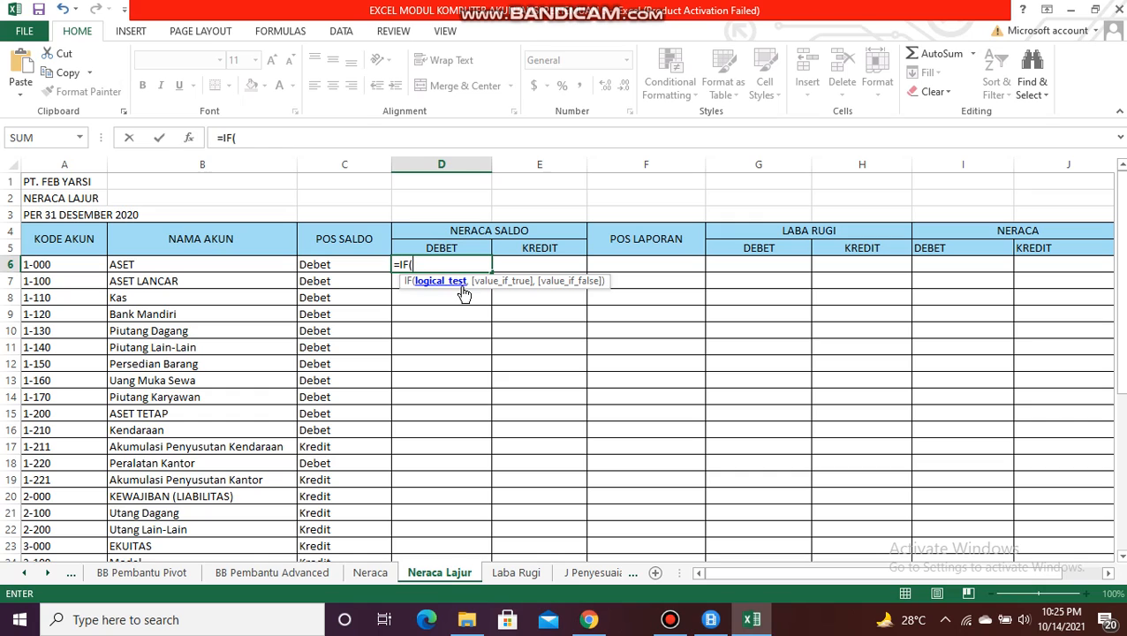
{"action": "left_click", "coordinate": [362, 263]}
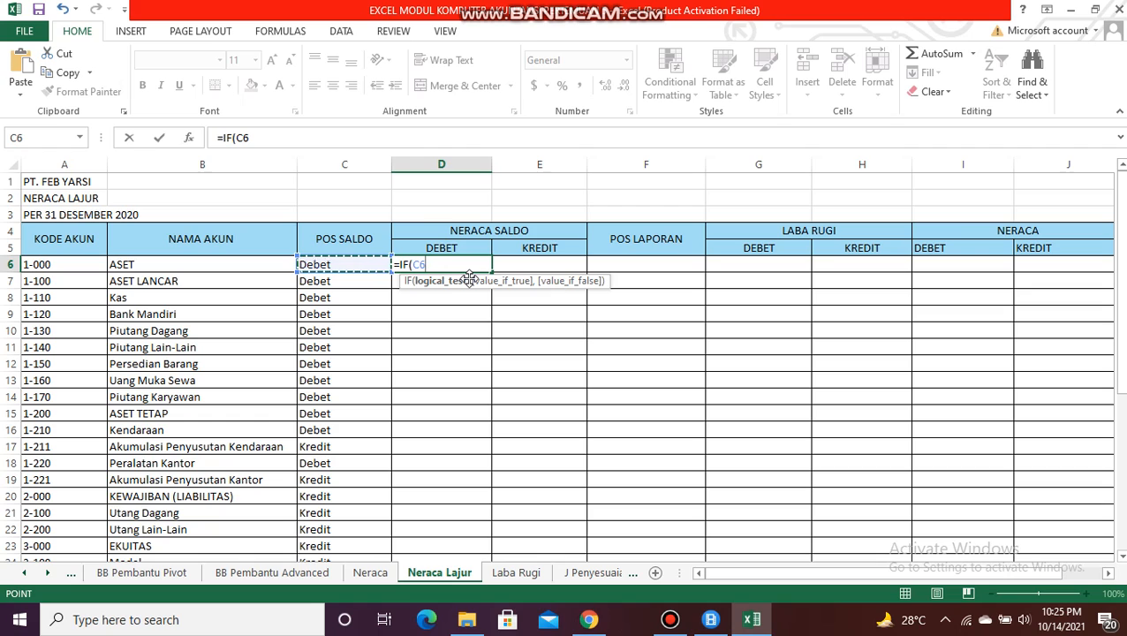
{"action": "type", "text": "=\""}
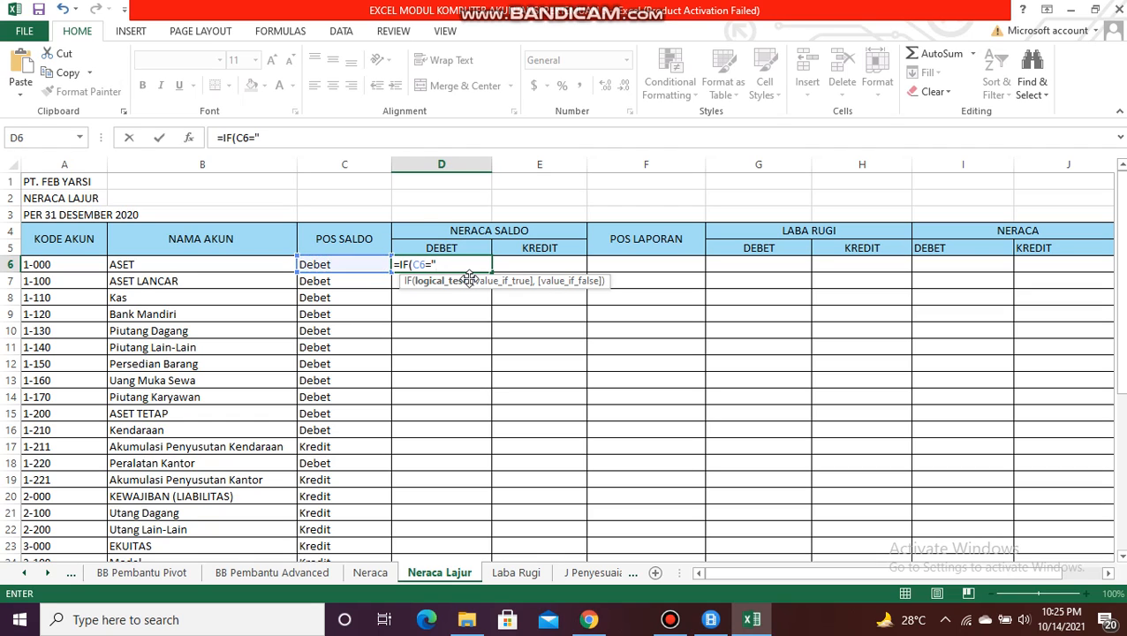
{"action": "type", "text": "DEBET\",SUMI"}
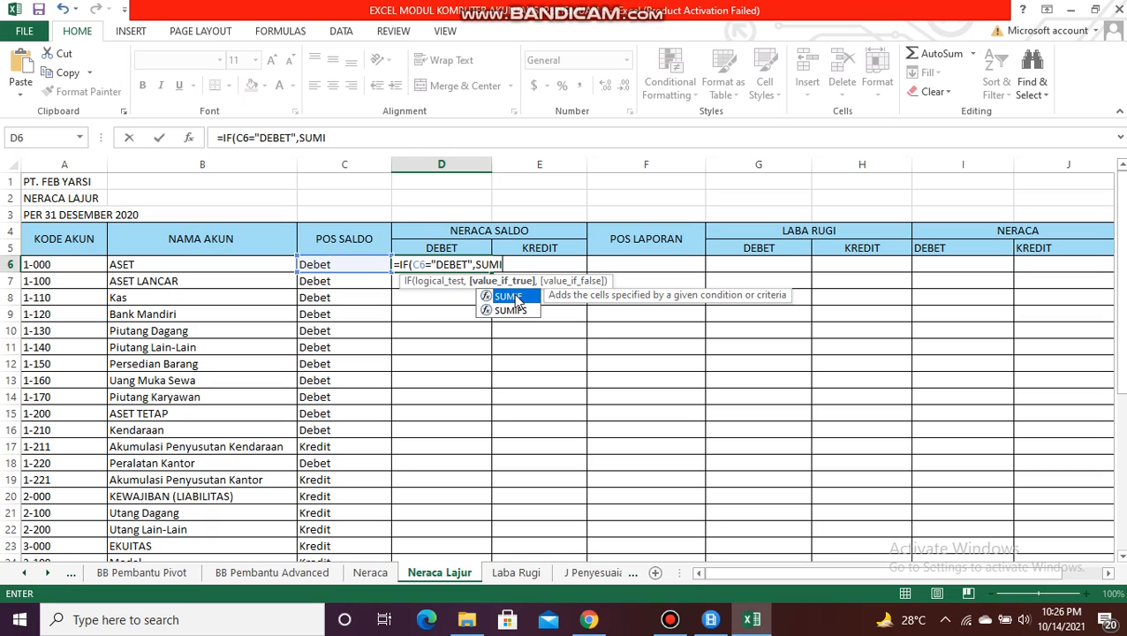
Step: Add SUMIF(Akun!A:A,Akun!A6,Akun!E:E) as the IF formula's value if true, picking the ranges on the Akun sheet
{"action": "double_click", "coordinate": [517, 298]}
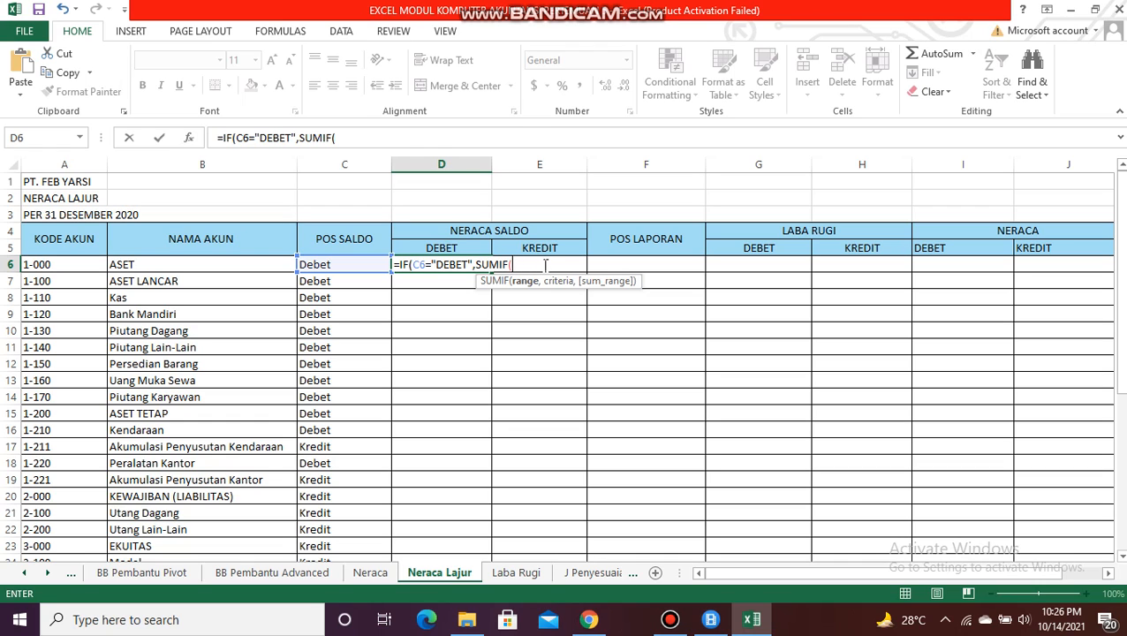
{"action": "left_click", "coordinate": [23, 574]}
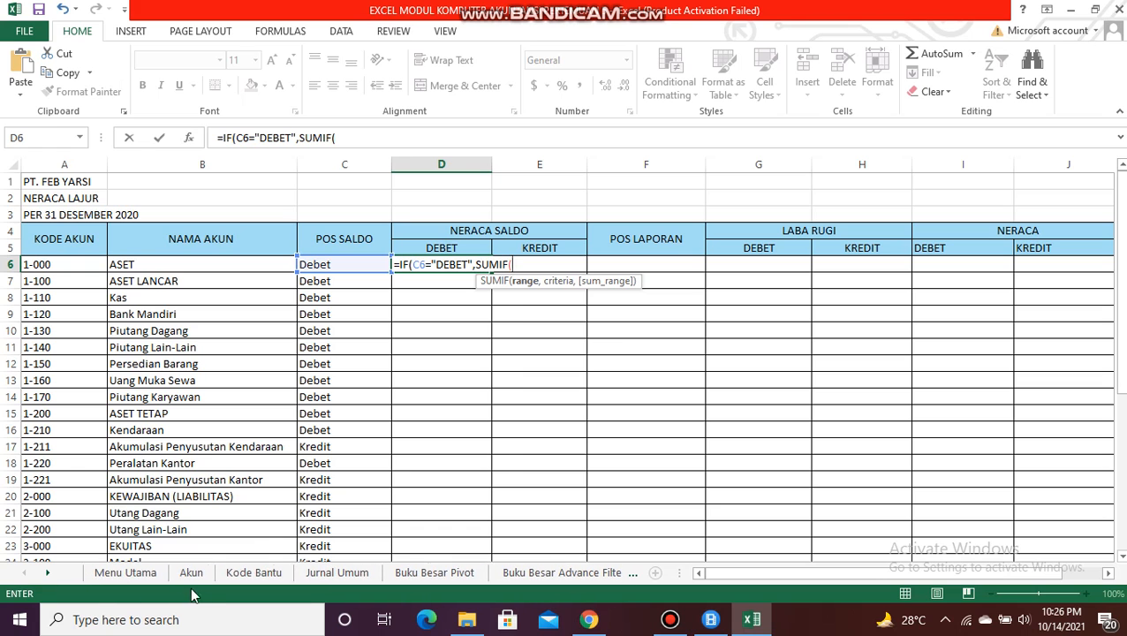
{"action": "left_click", "coordinate": [189, 574]}
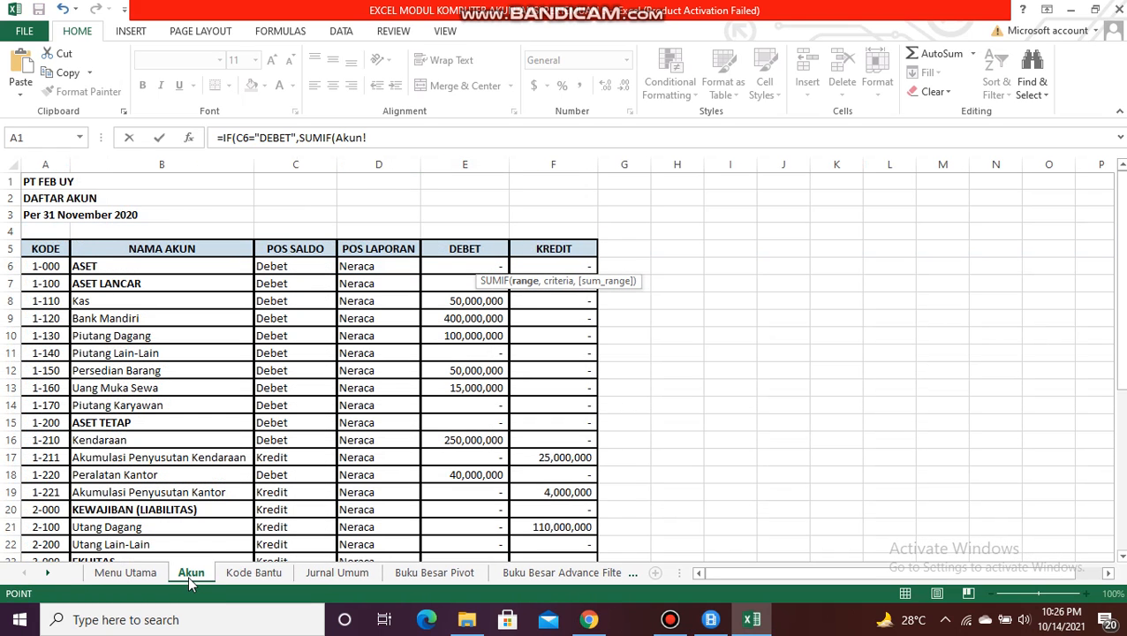
{"action": "left_click", "coordinate": [47, 164]}
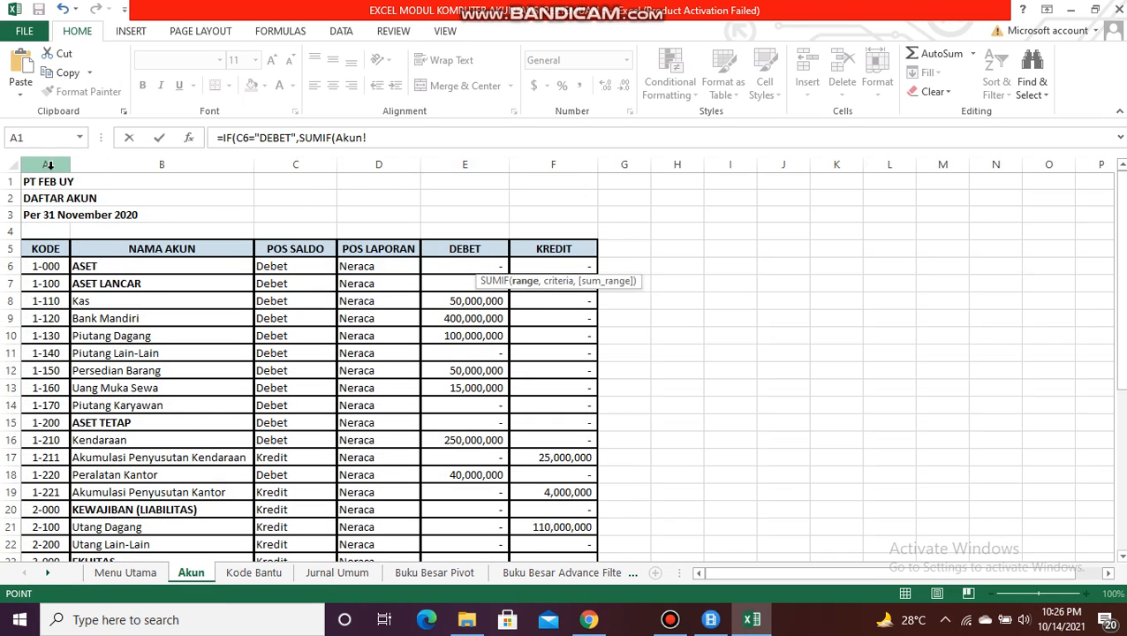
{"action": "left_click", "coordinate": [390, 138]}
{"action": "type", "text": ","}
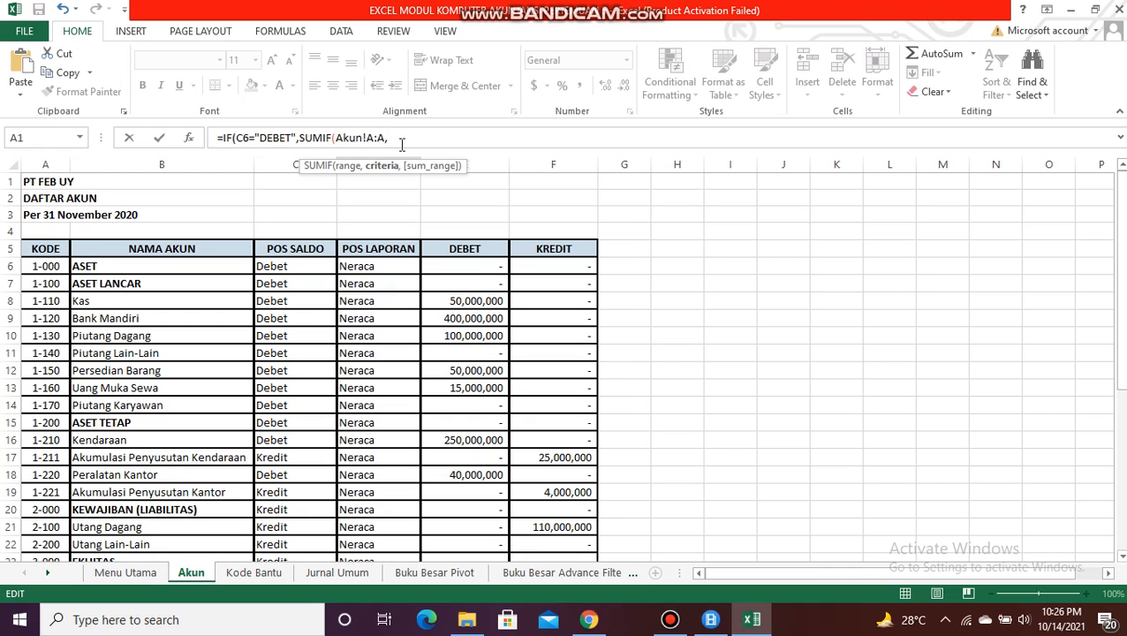
{"action": "left_click", "coordinate": [50, 265]}
{"action": "type", "text": ","}
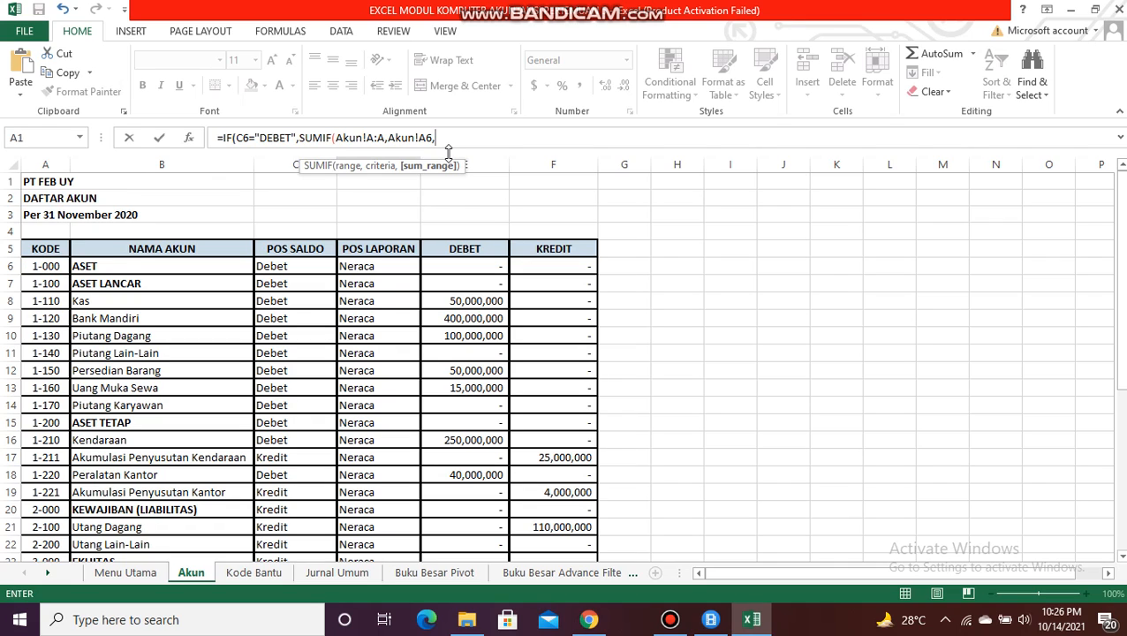
{"action": "left_click", "coordinate": [481, 164]}
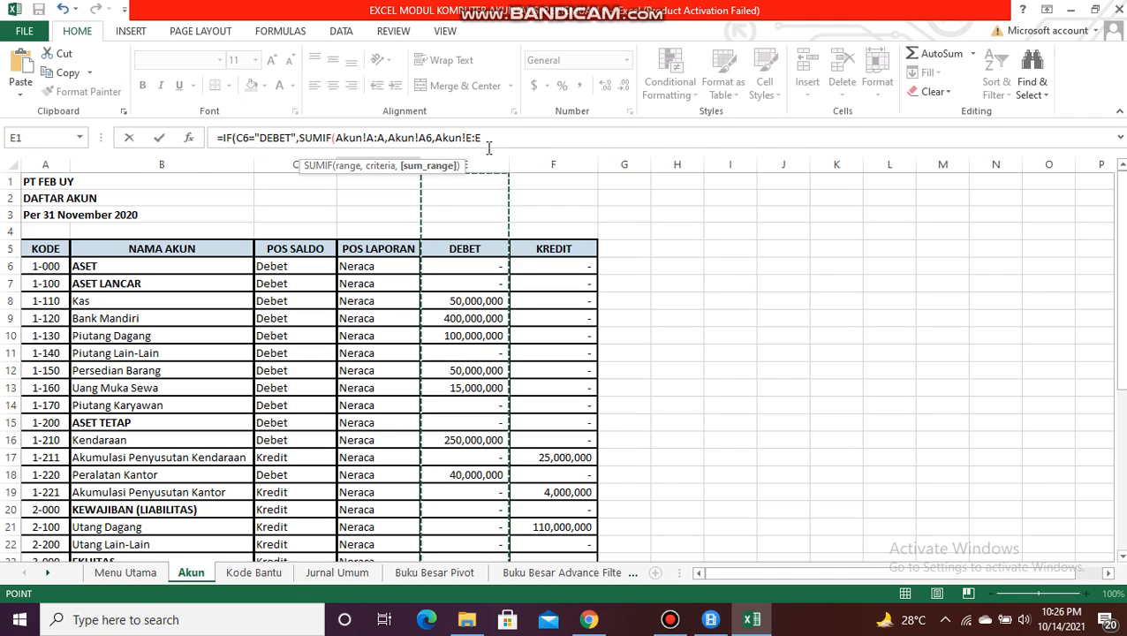
{"action": "type", "text": ")-"}
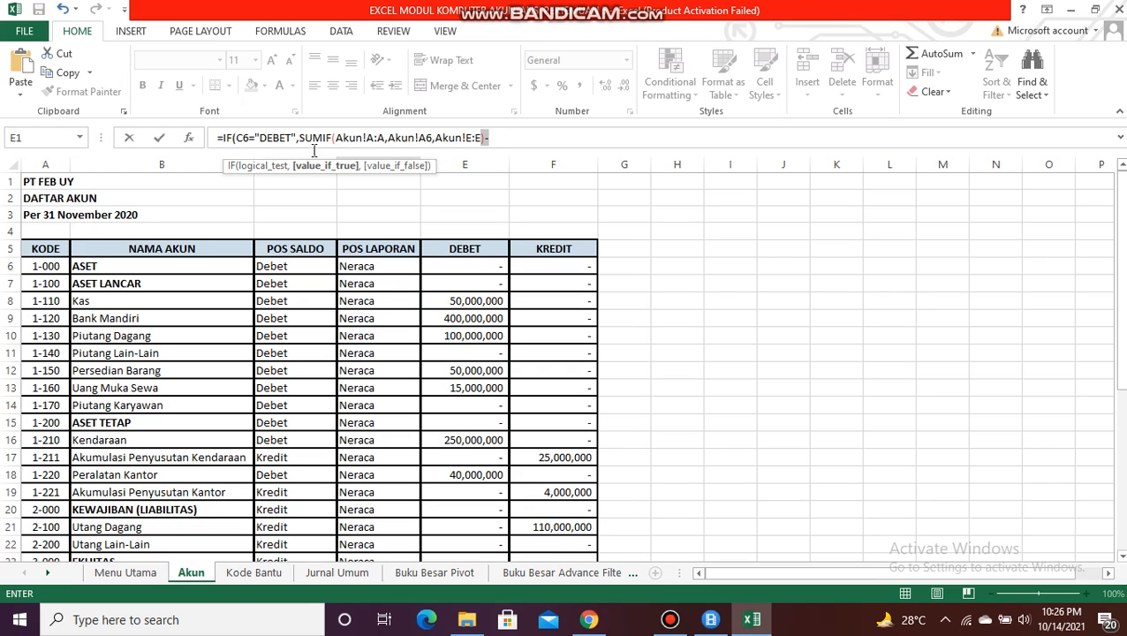
Step: Copy the SUMIF(Akun!A:A,Akun!A6,Akun!E:E) term and subtract the copy from the first one in the formula
{"action": "mouse_move", "coordinate": [484, 137]}
{"action": "left_mouse_down"}
{"action": "mouse_move", "coordinate": [300, 138]}
{"action": "mouse_move", "coordinate": [484, 137]}
{"action": "left_mouse_up"}
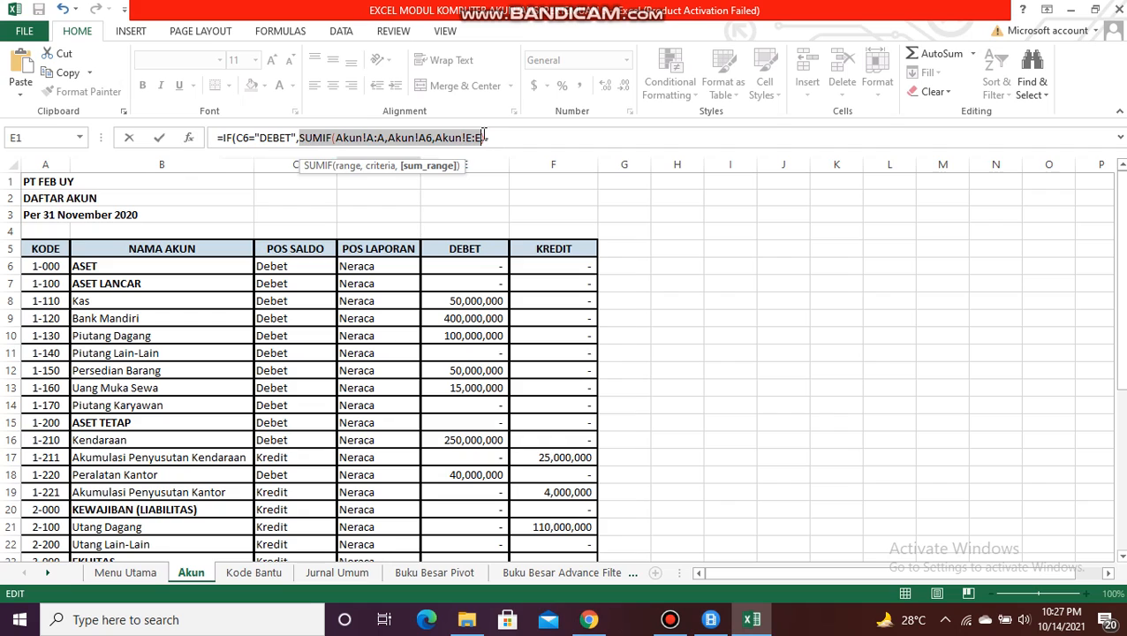
{"action": "left_click", "coordinate": [539, 141]}
{"action": "type", "text": "-"}
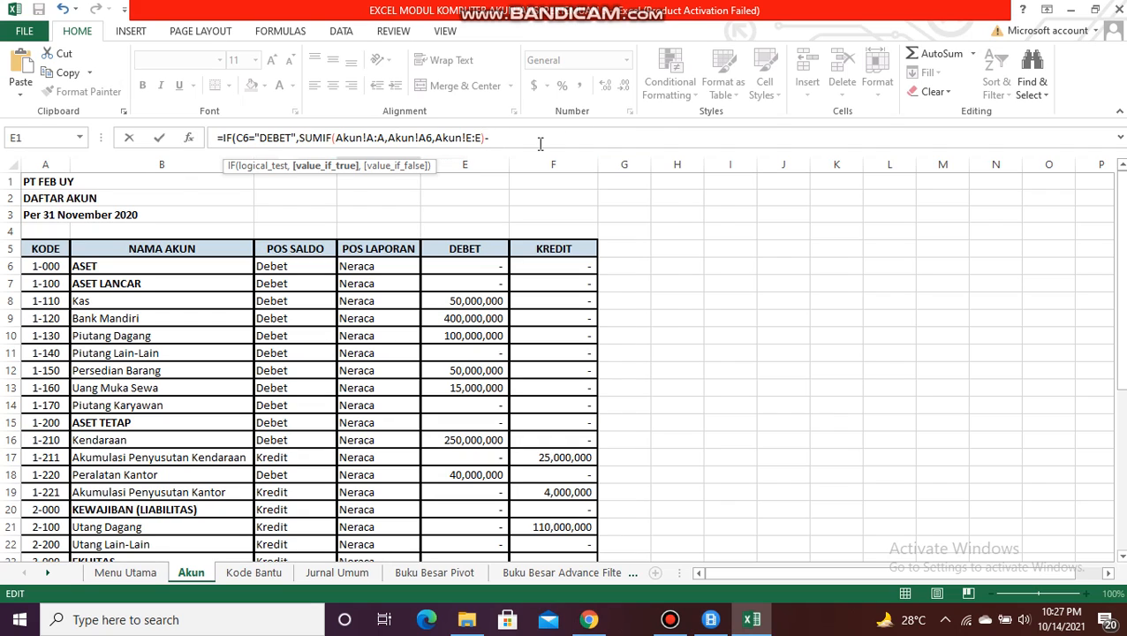
{"action": "key", "text": "ctrl+v"}
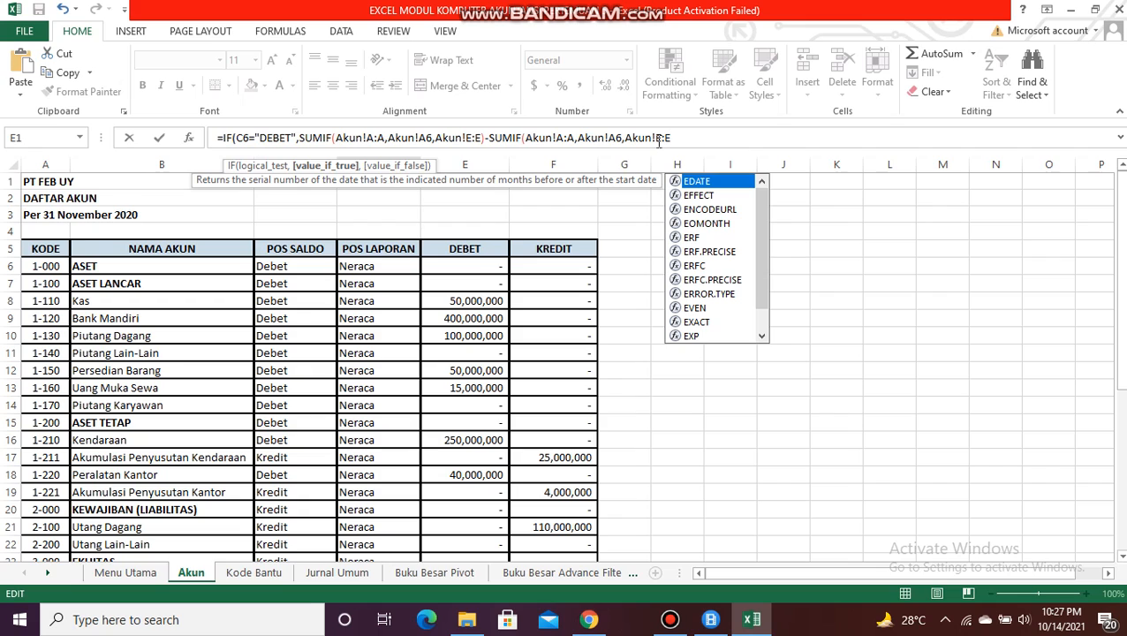
{"action": "type", "text": ")"}
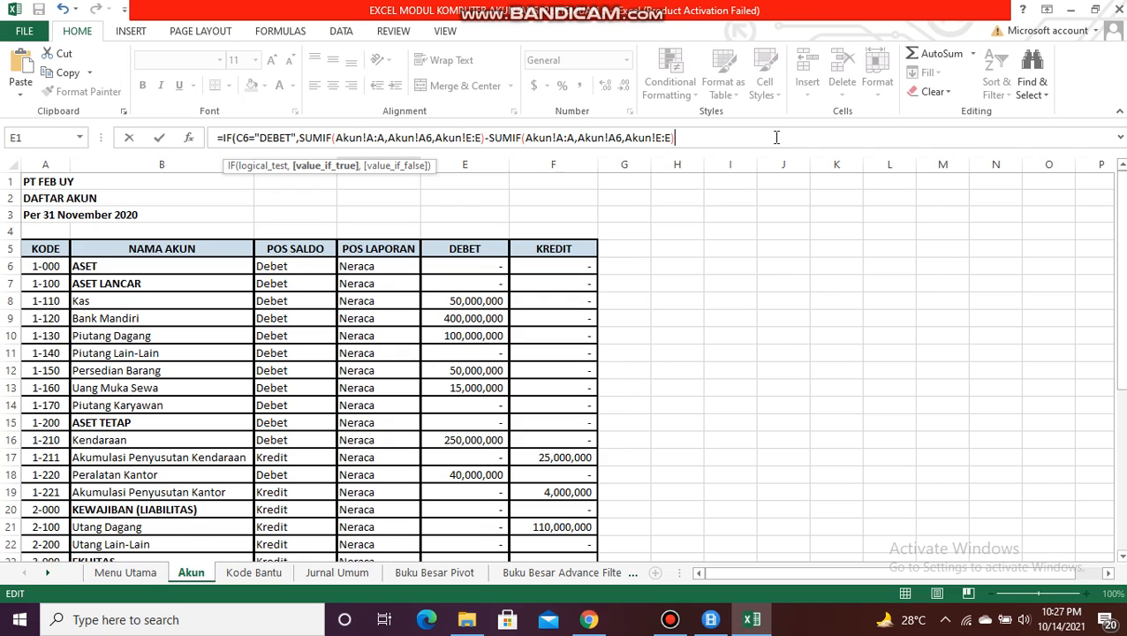
Step: Add a further SUMIF term to the formula with the Jurnal Umum account number column B:B as its range
{"action": "type", "text": "+SUM"}
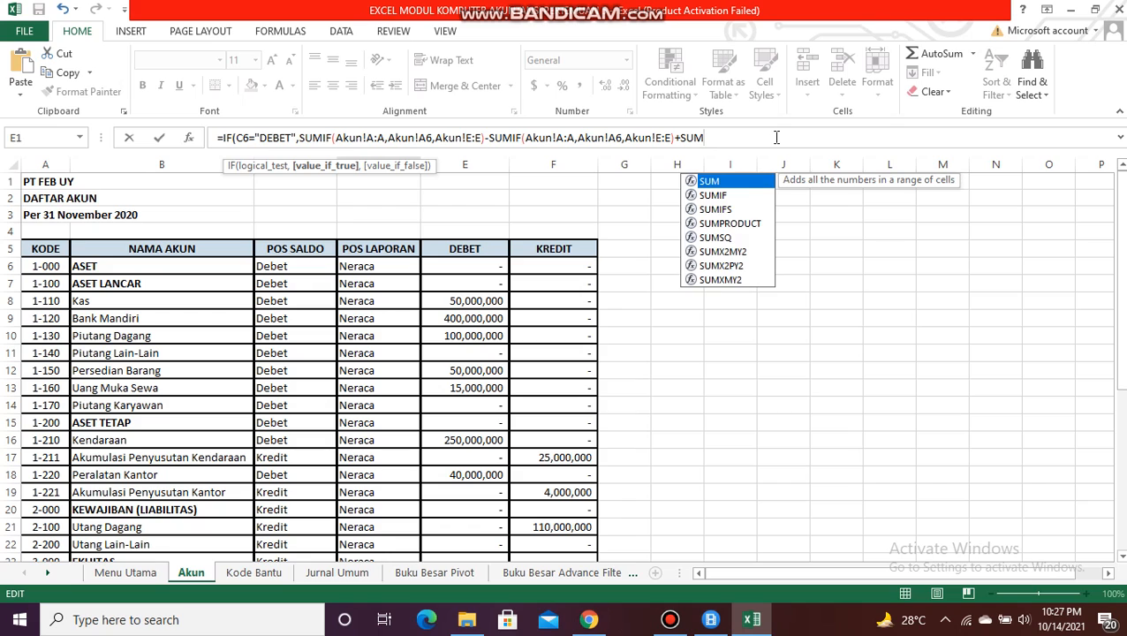
{"action": "left_click", "coordinate": [740, 194]}
{"action": "double_click", "coordinate": [740, 194]}
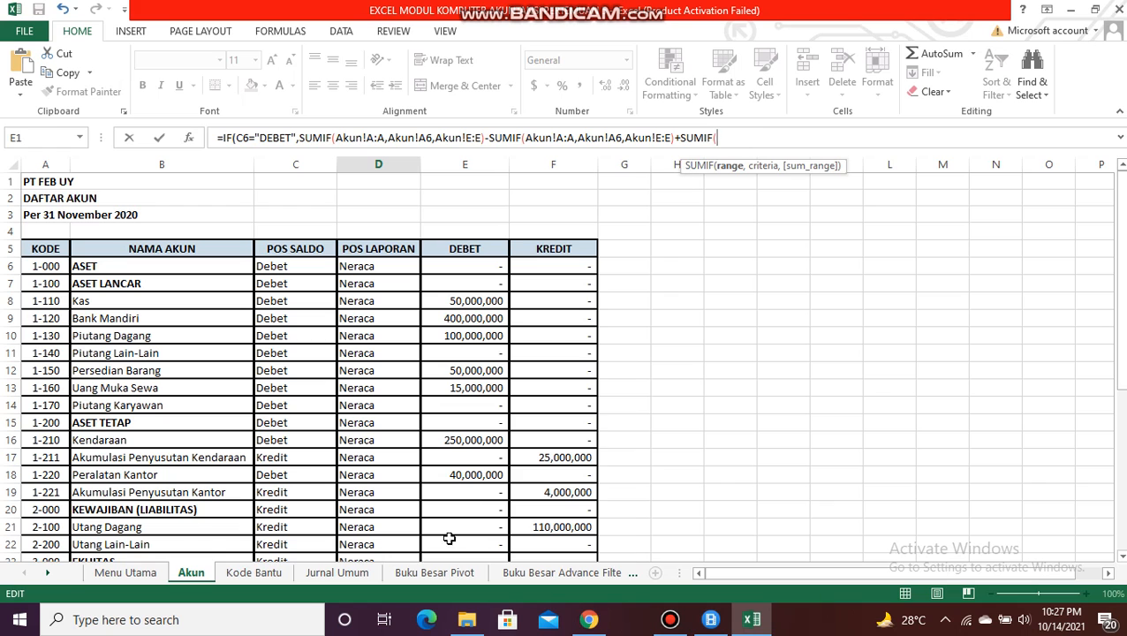
{"action": "left_click", "coordinate": [355, 574]}
{"action": "left_click", "coordinate": [114, 168]}
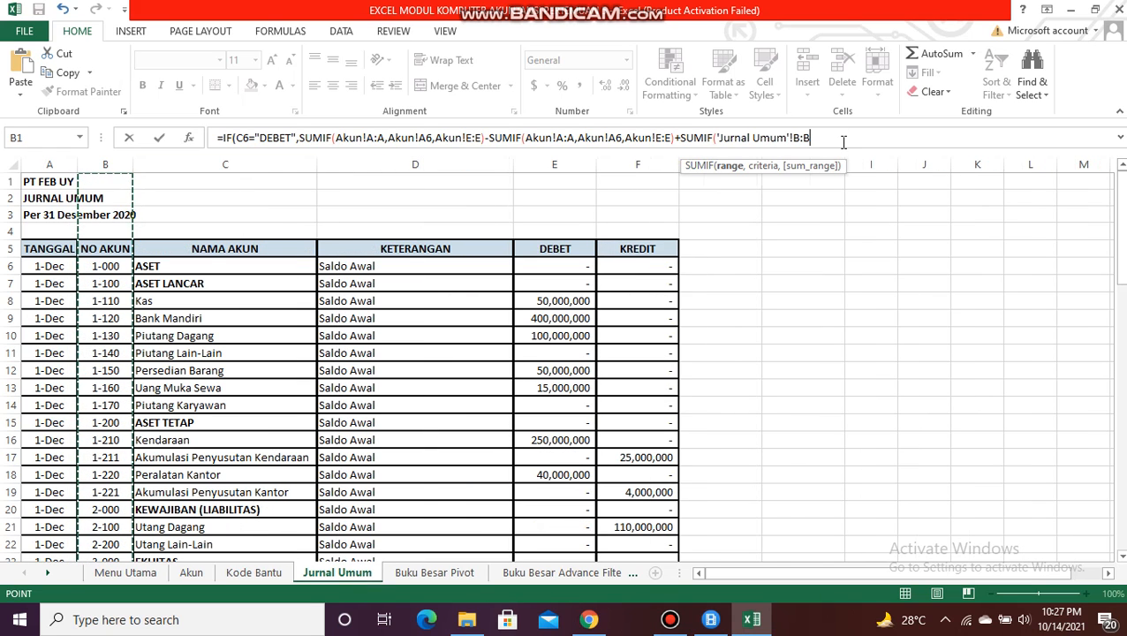
{"action": "type", "text": ","}
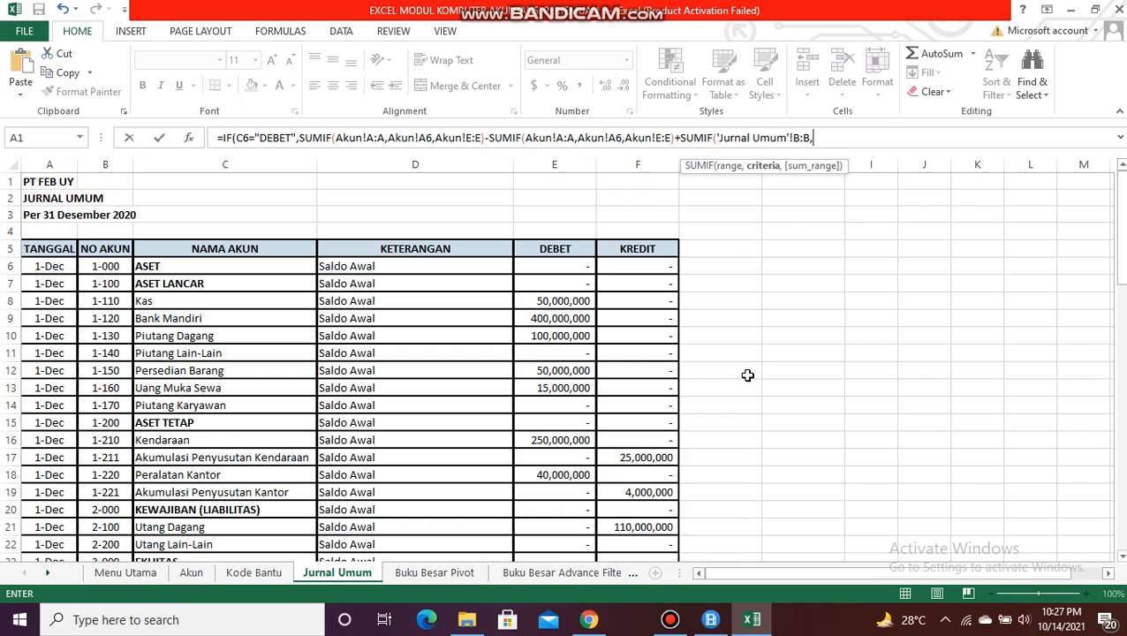
Step: Set the new SUMIF's criteria to cell A6 of the Neraca Lajur sheet
{"action": "left_click", "coordinate": [586, 573]}
{"action": "left_click", "coordinate": [592, 574]}
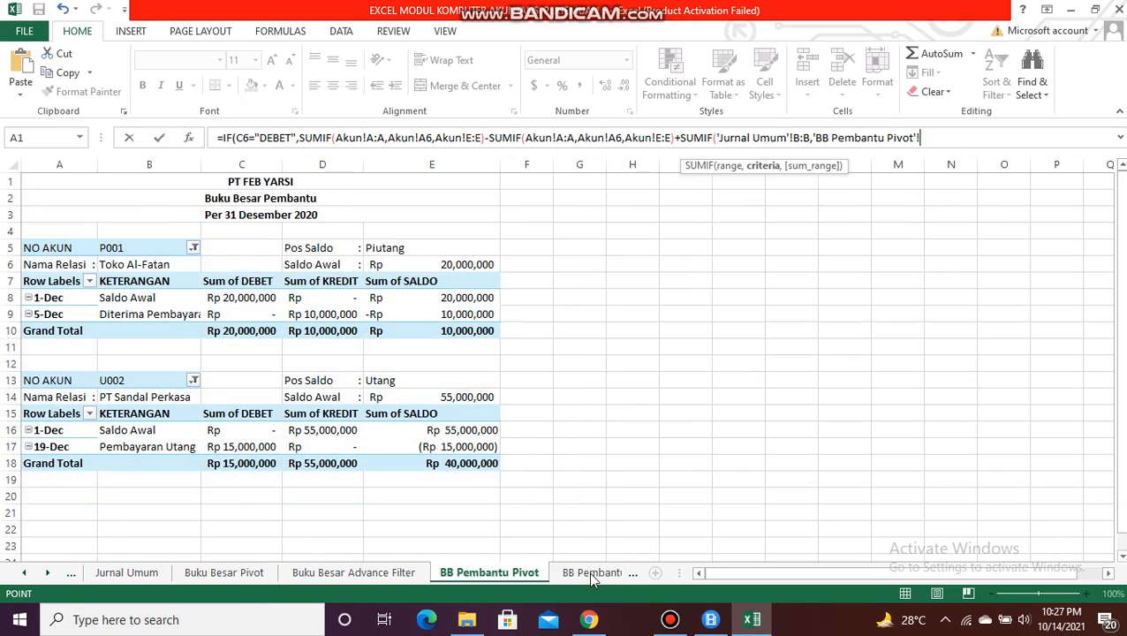
{"action": "left_click", "coordinate": [588, 572]}
{"action": "left_click", "coordinate": [614, 574]}
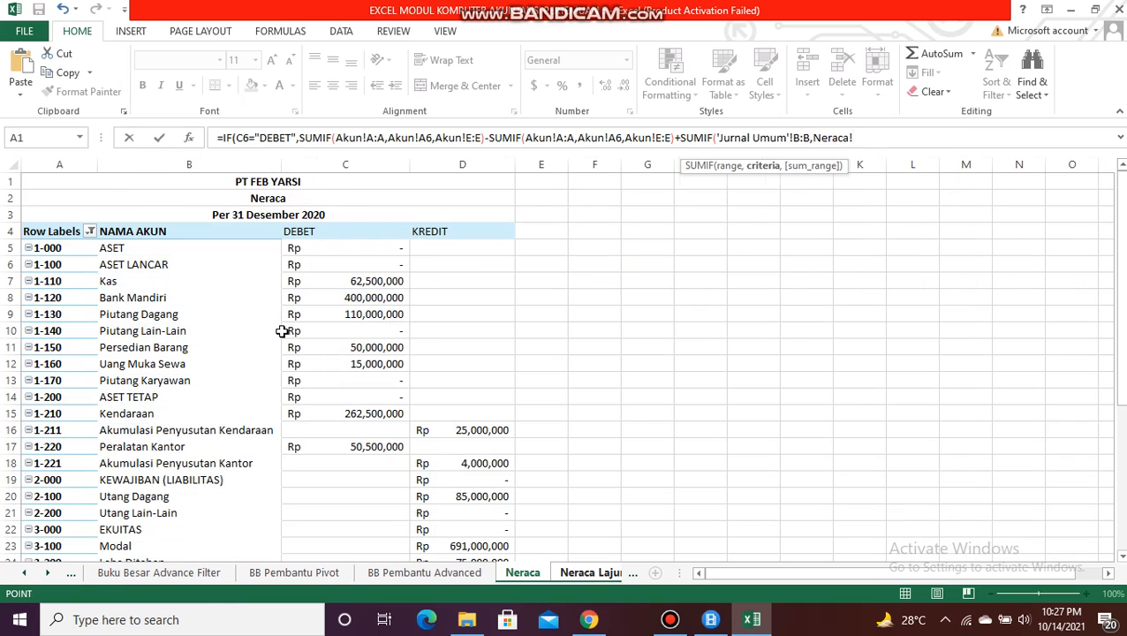
{"action": "left_click", "coordinate": [594, 572]}
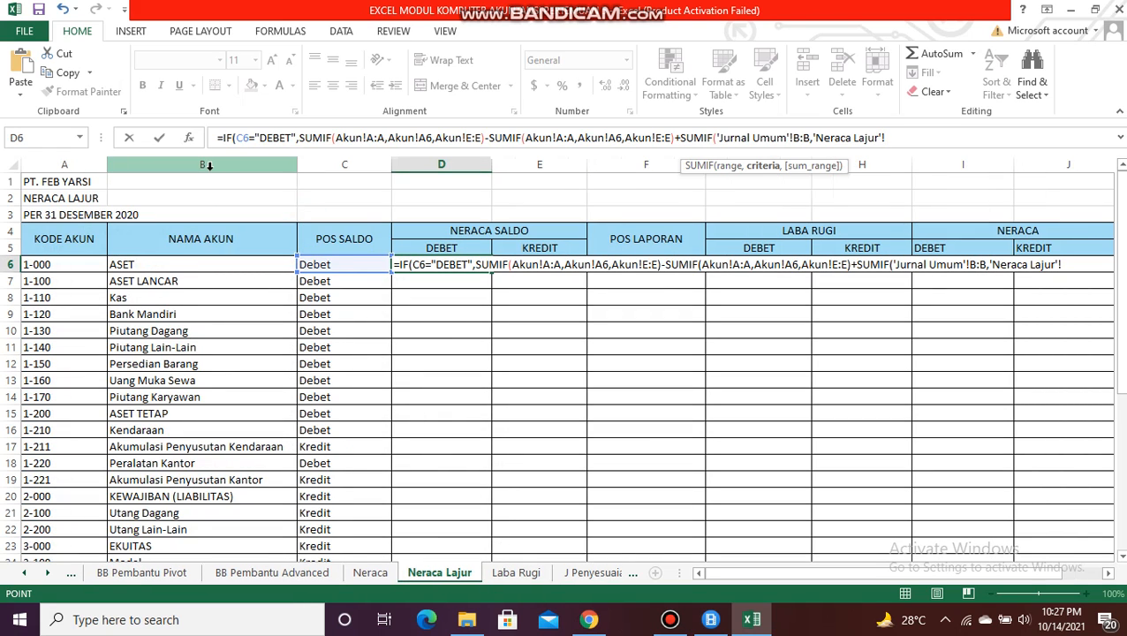
{"action": "left_click", "coordinate": [43, 265]}
{"action": "type", "text": ","}
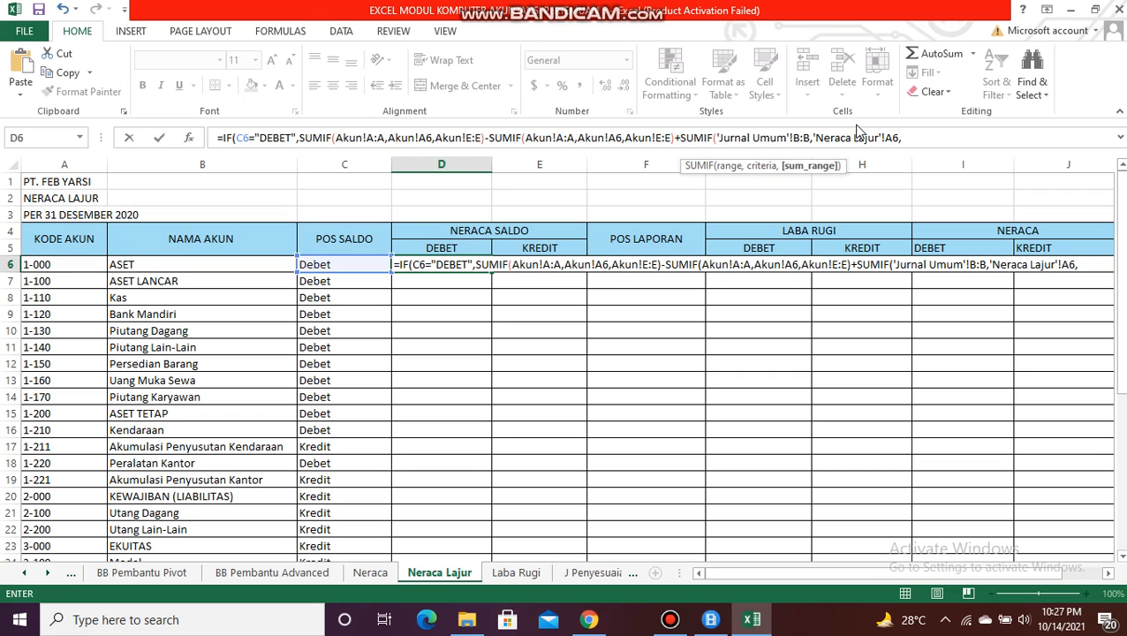
Step: Set the SUMIF's sum range to the debit column E:E of the Jurnal Umum sheet and close the term
{"action": "left_click", "coordinate": [24, 573]}
{"action": "left_click", "coordinate": [24, 574]}
{"action": "left_click", "coordinate": [24, 574]}
{"action": "left_click", "coordinate": [24, 574]}
{"action": "left_click", "coordinate": [27, 575]}
{"action": "left_click", "coordinate": [26, 575]}
{"action": "left_click", "coordinate": [332, 575]}
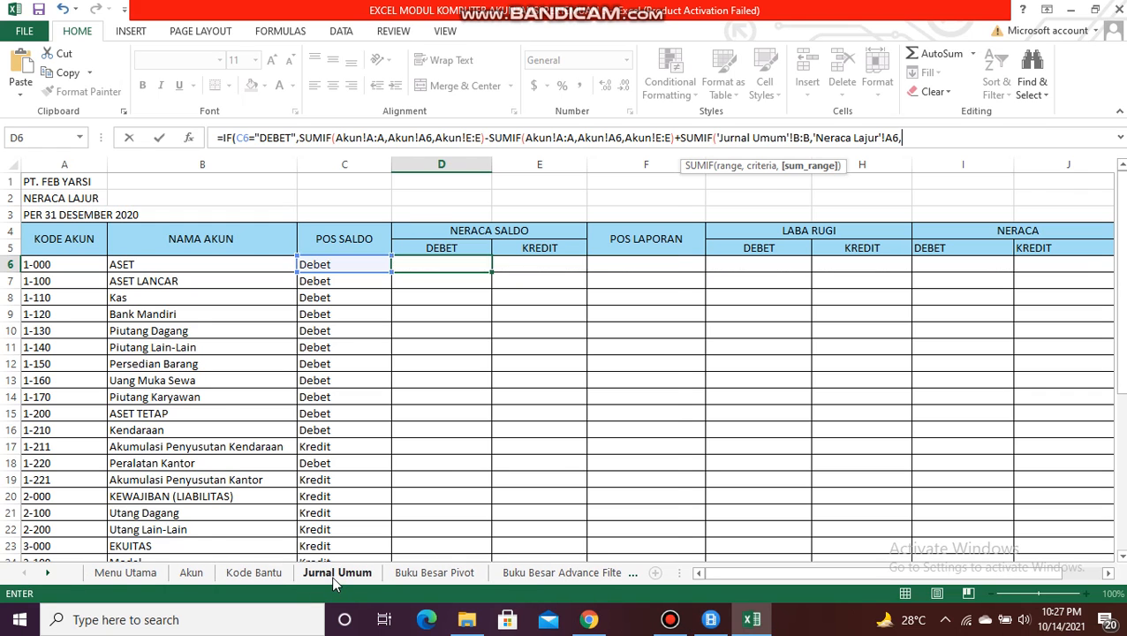
{"action": "left_click", "coordinate": [574, 160]}
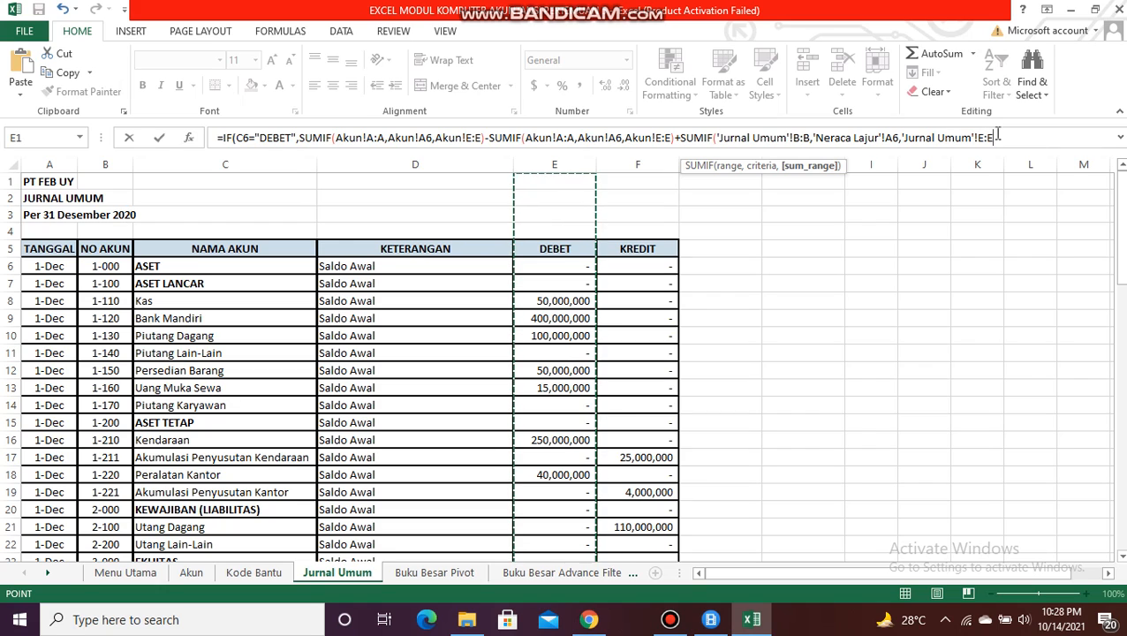
{"action": "type", "text": ")"}
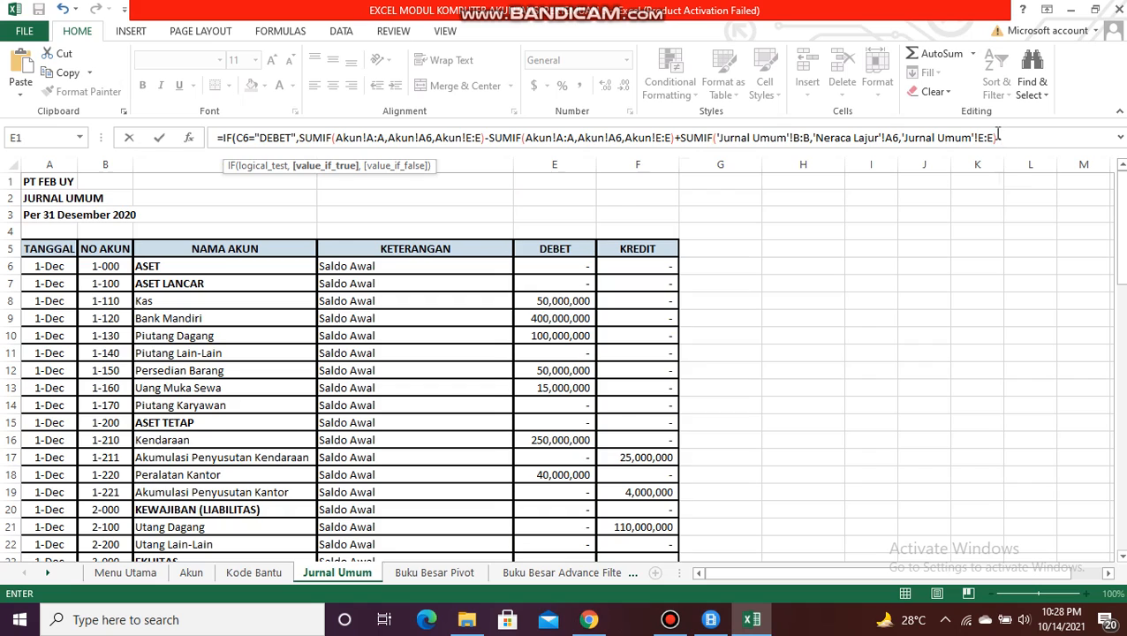
{"action": "type", "text": "-SUMIF"}
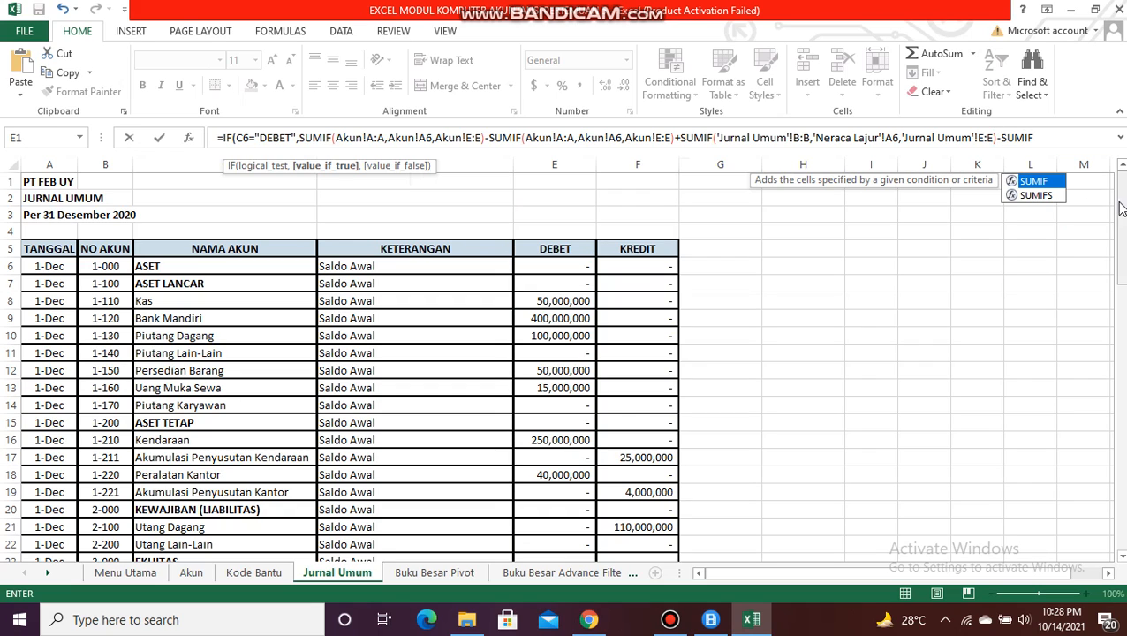
Step: Subtract another SUMIF term in the formula with the Jurnal Umum account number column B:B as its range
{"action": "double_click", "coordinate": [1049, 181]}
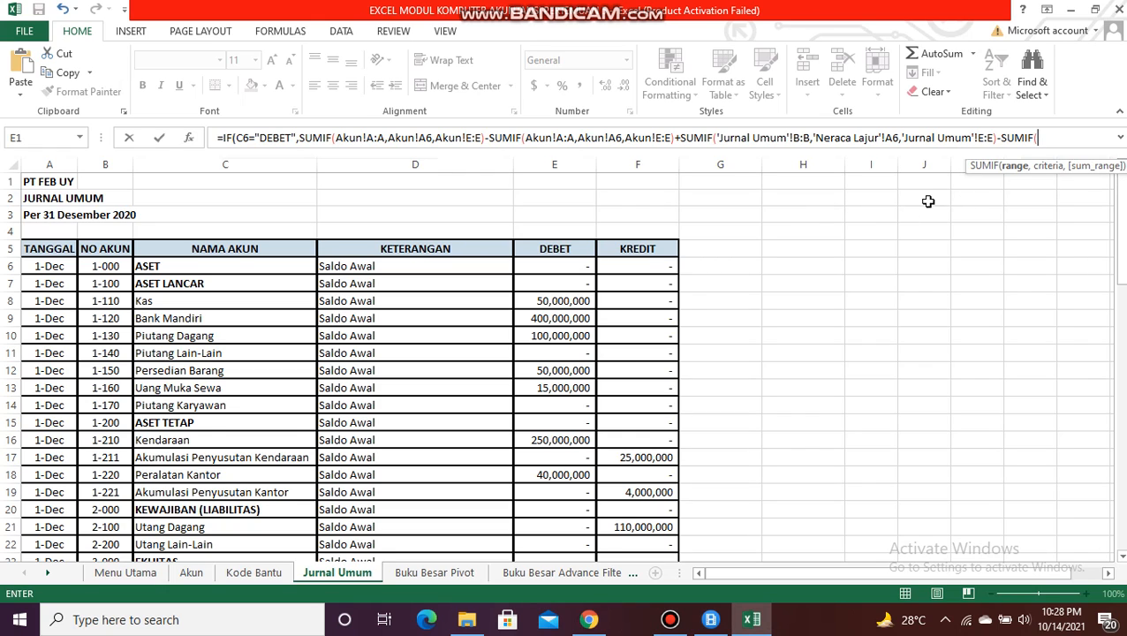
{"action": "left_click", "coordinate": [105, 164]}
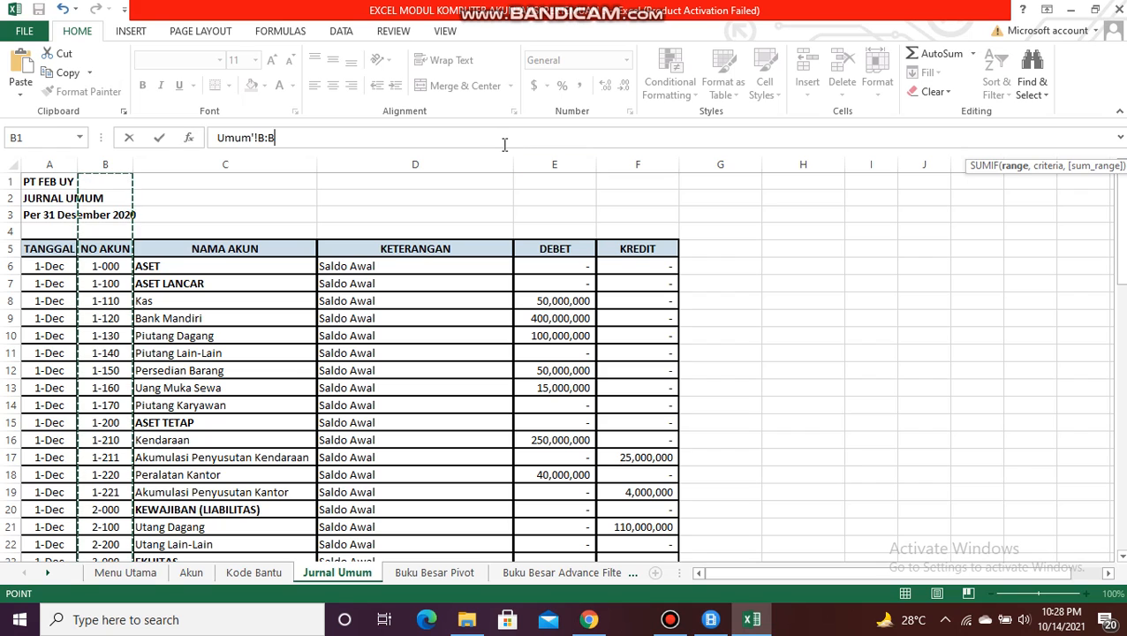
{"action": "type", "text": ","}
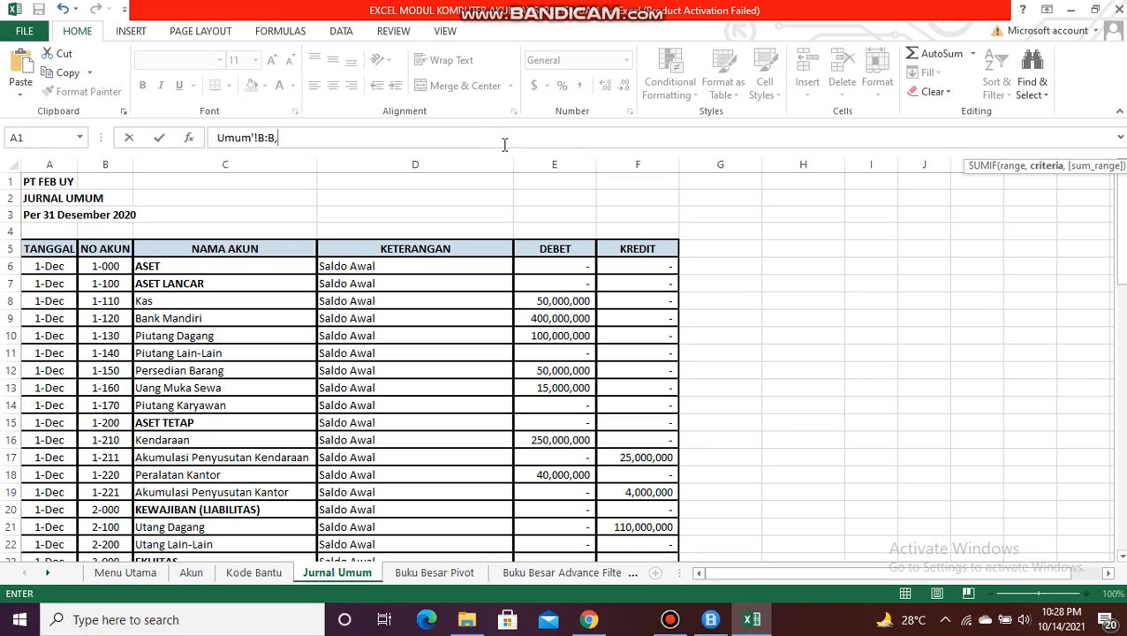
Step: Set the subtracted SUMIF's criteria to cell A6 of the Neraca Lajur sheet
{"action": "left_click", "coordinate": [588, 573]}
{"action": "left_click", "coordinate": [605, 571]}
{"action": "left_click", "coordinate": [606, 572]}
{"action": "left_click", "coordinate": [607, 571]}
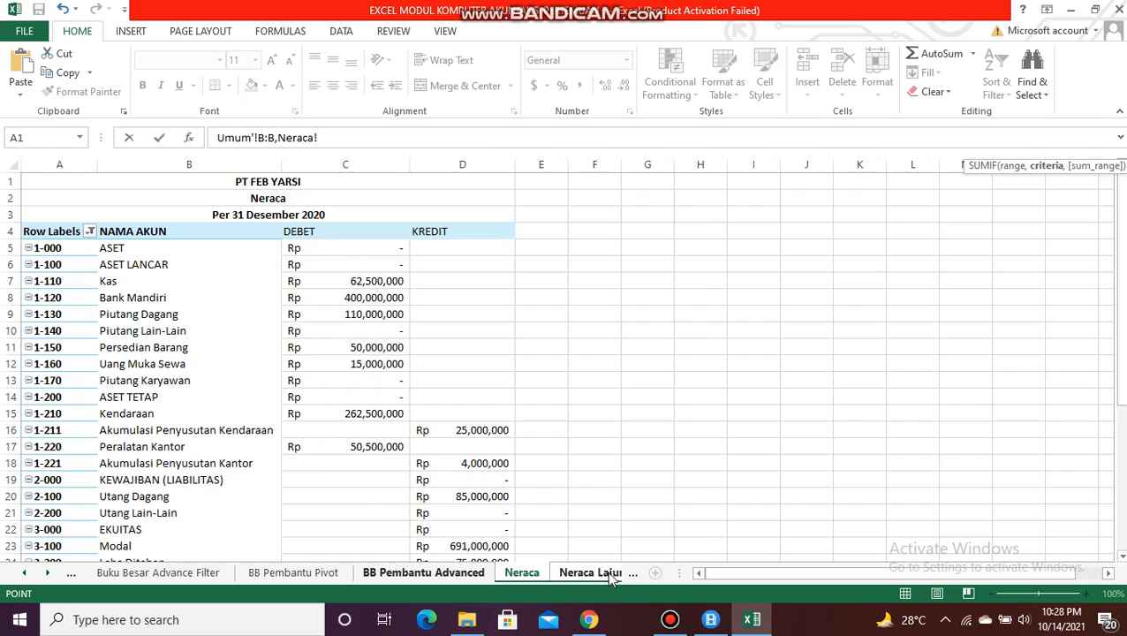
{"action": "left_click", "coordinate": [607, 572]}
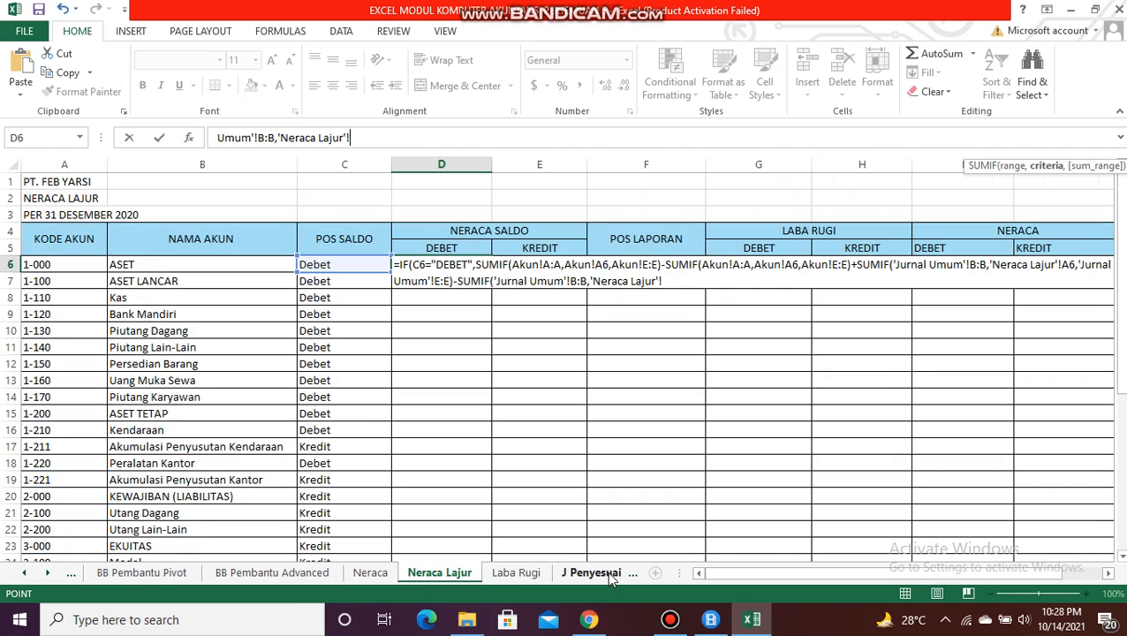
{"action": "left_click", "coordinate": [55, 264]}
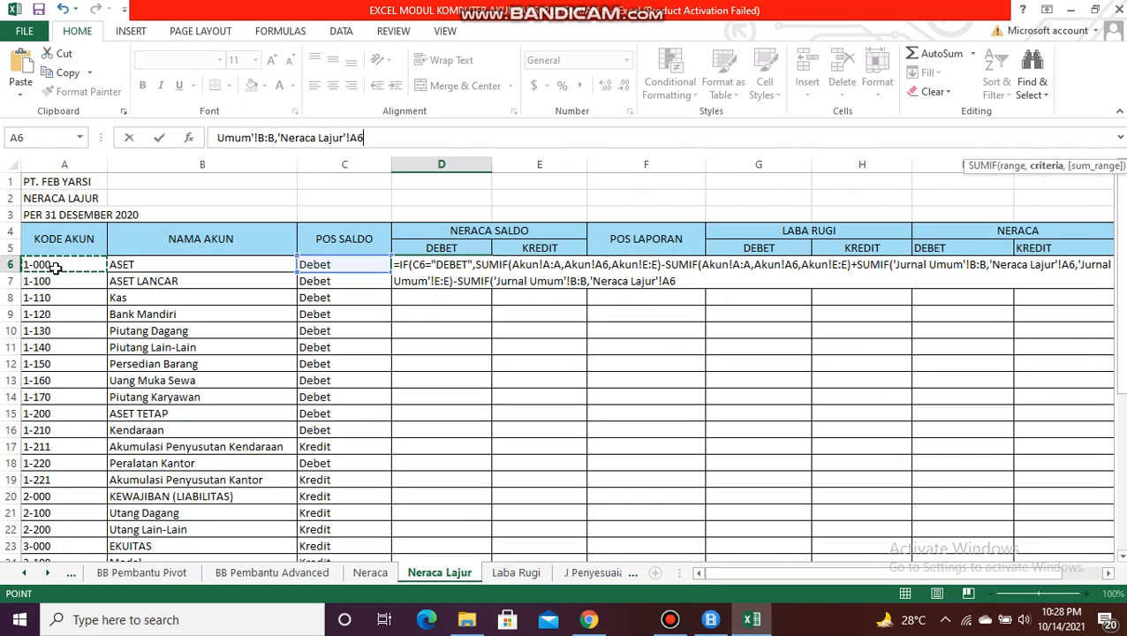
{"action": "type", "text": ","}
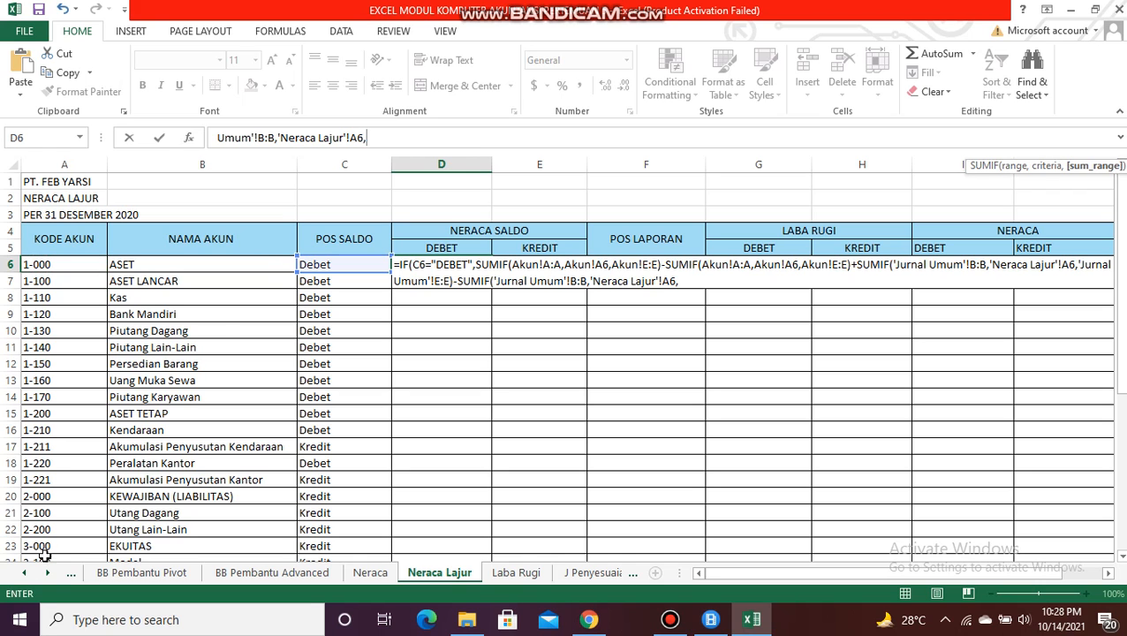
Step: Complete the formula with Jurnal Umum credit column F:F as the last sum range and 0 as the IF's value if false
{"action": "left_click", "coordinate": [25, 574]}
{"action": "left_click", "coordinate": [25, 574]}
{"action": "left_click", "coordinate": [24, 574]}
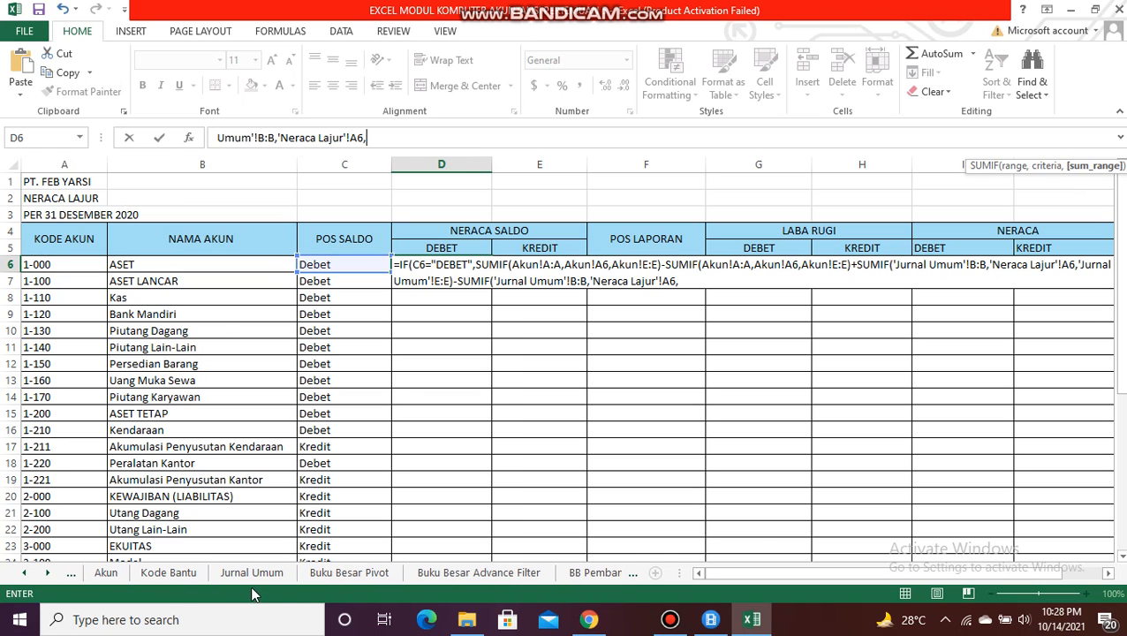
{"action": "left_click", "coordinate": [245, 573]}
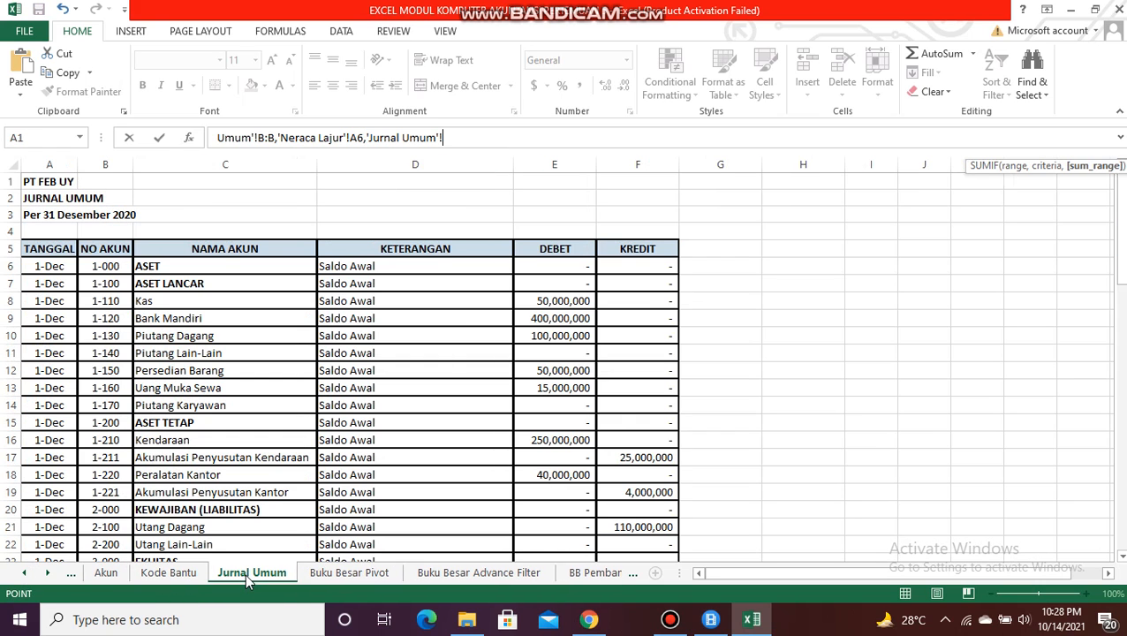
{"action": "left_click", "coordinate": [650, 163]}
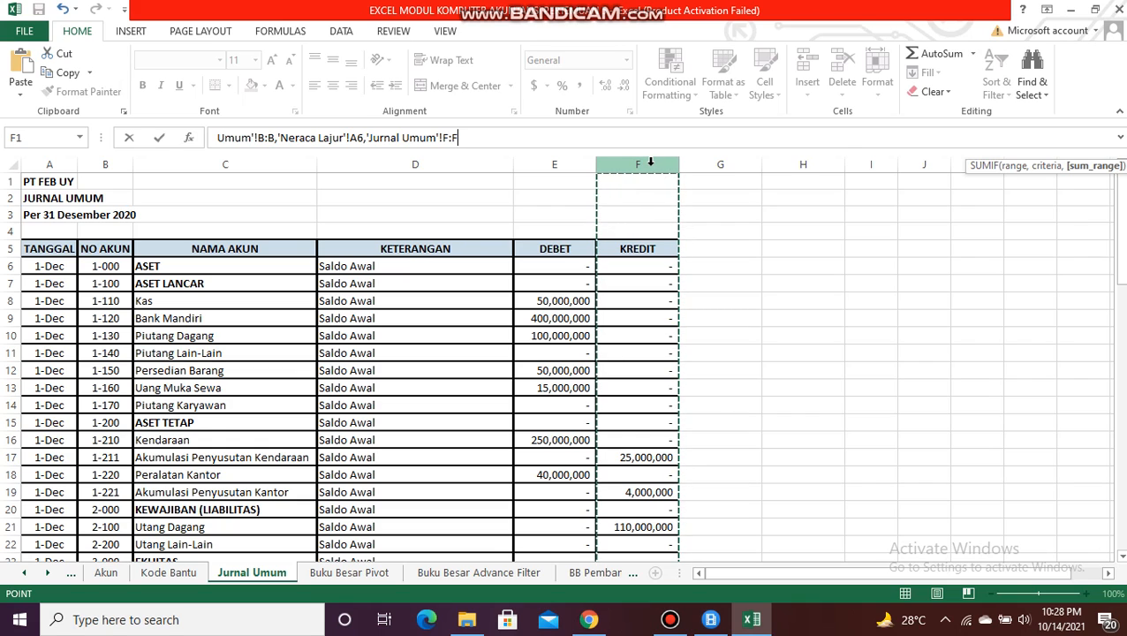
{"action": "type", "text": "),"}
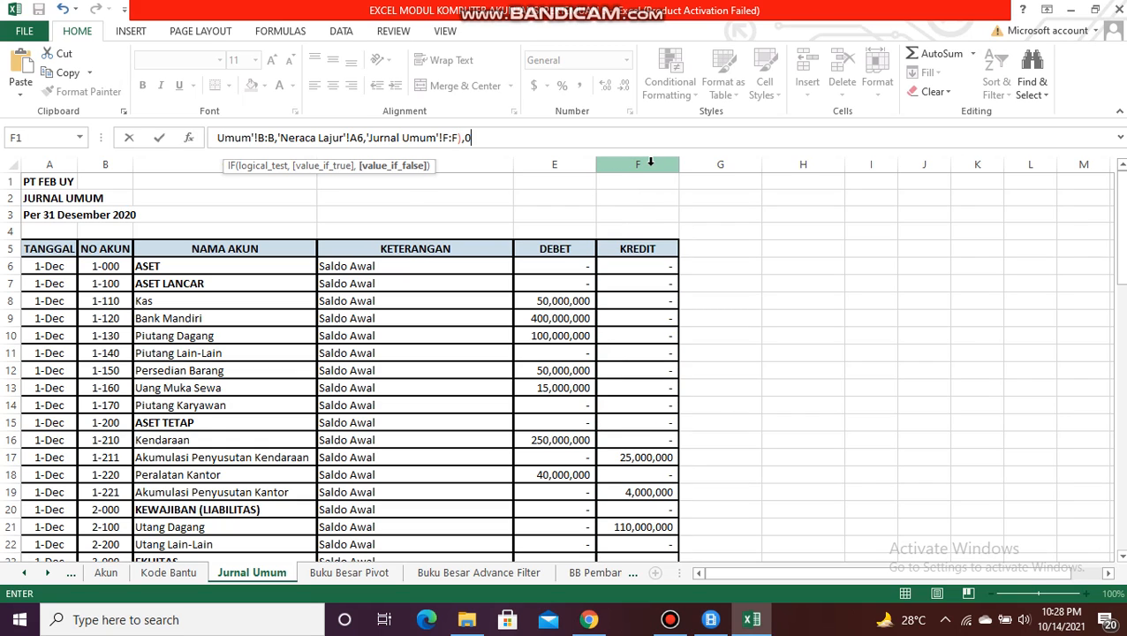
{"action": "type", "text": "0)"}
{"action": "key", "text": "Return"}
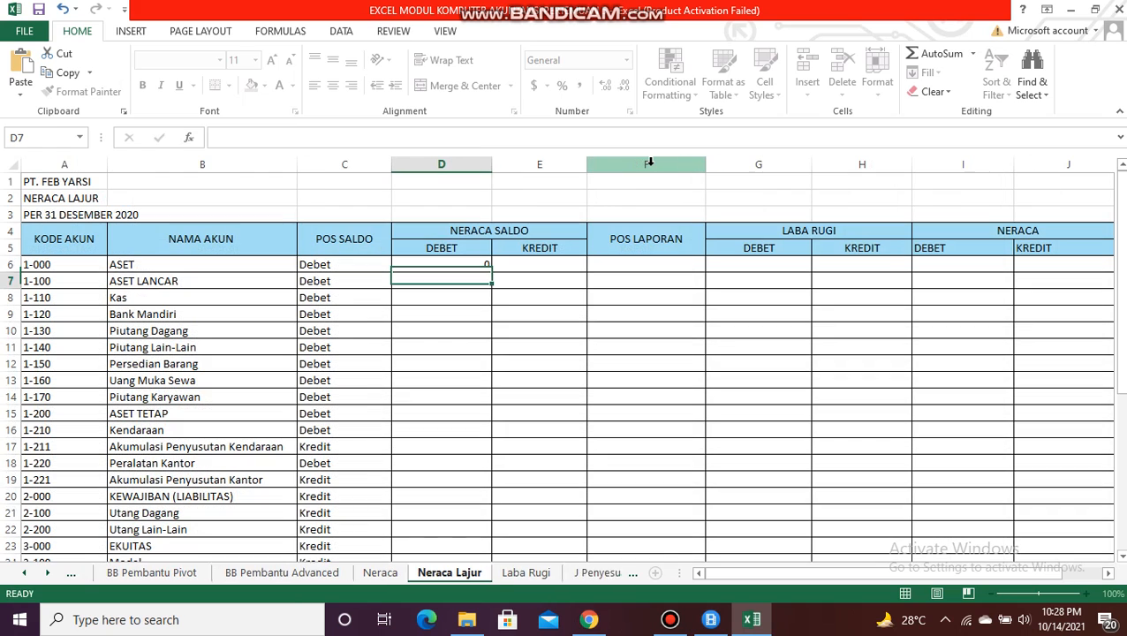
Step: Apply the custom Rp accounting format to cell D6 and fill its formula down the Neraca Saldo DEBET column
{"action": "left_click", "coordinate": [473, 263]}
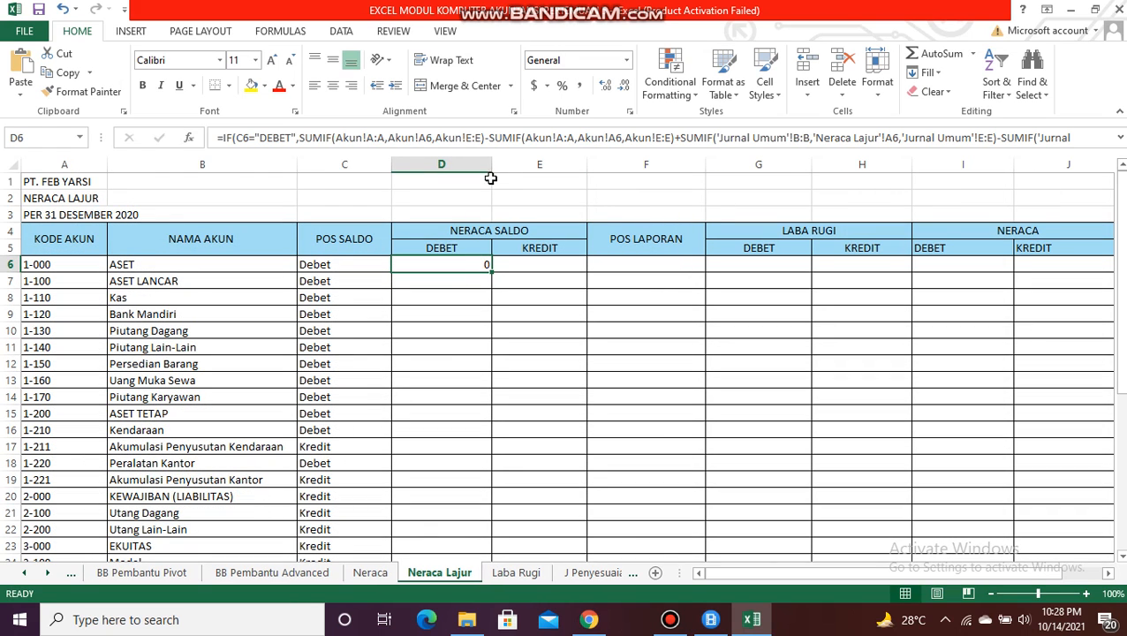
{"action": "left_click", "coordinate": [549, 86]}
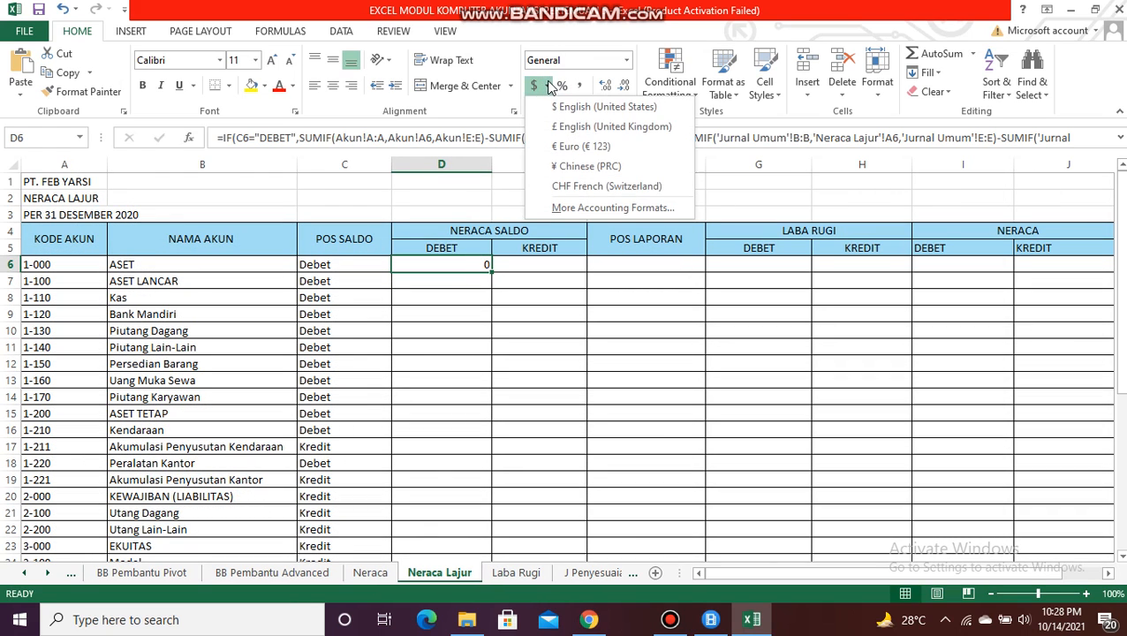
{"action": "left_click", "coordinate": [576, 199]}
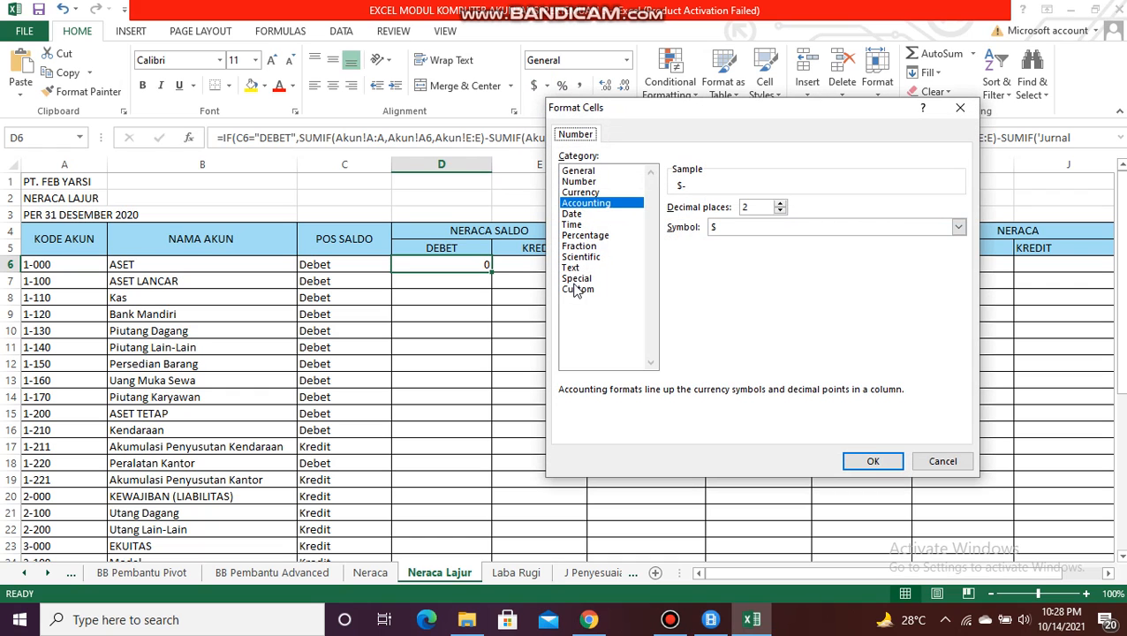
{"action": "left_click", "coordinate": [576, 289]}
{"action": "double_click", "coordinate": [708, 321]}
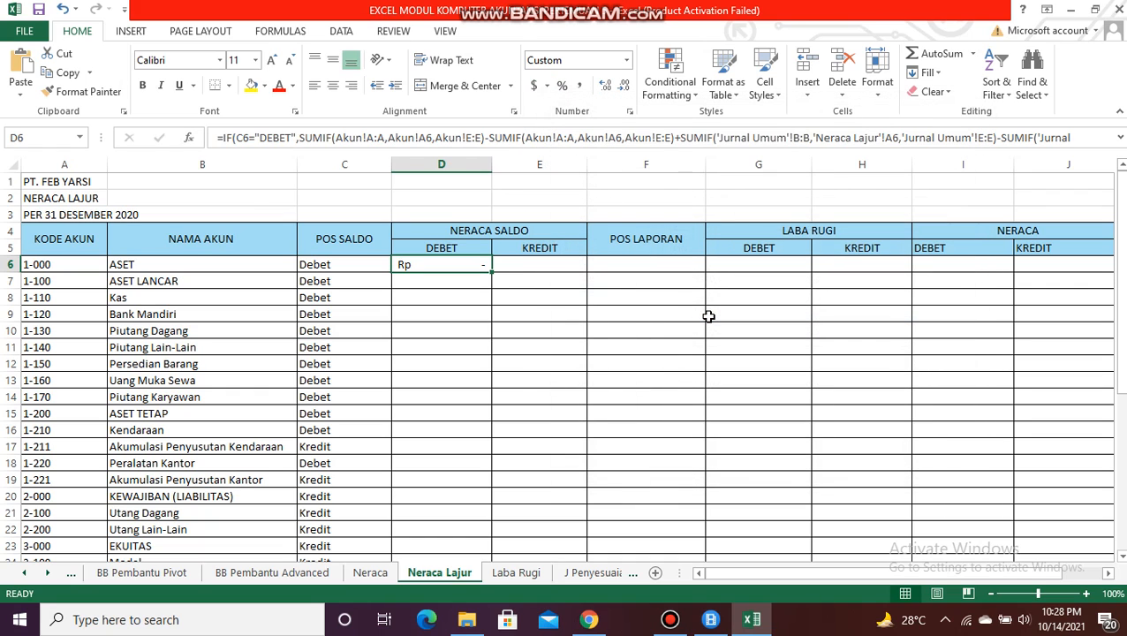
{"action": "double_click", "coordinate": [490, 271]}
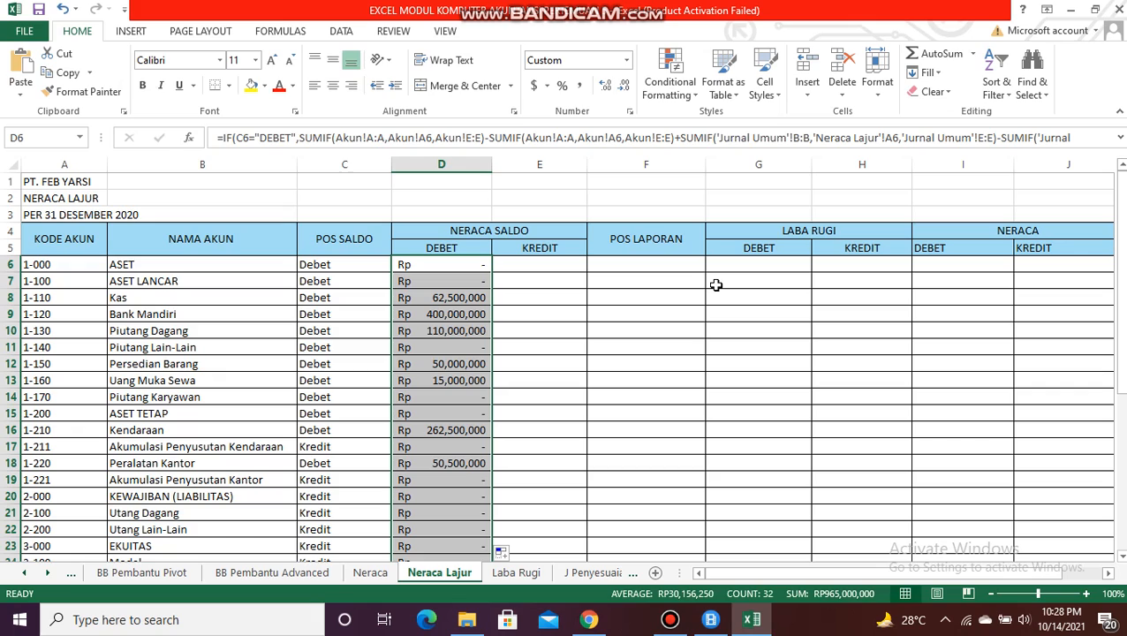
{"action": "mouse_move", "coordinate": [1119, 303]}
{"action": "left_mouse_down"}
{"action": "mouse_move", "coordinate": [1122, 464]}
{"action": "mouse_move", "coordinate": [1122, 285]}
{"action": "left_mouse_up"}
Step: Start an IF formula in cell E6 of the Neraca Saldo KREDIT column with the test C6="kredit"
{"action": "left_click", "coordinate": [548, 251]}
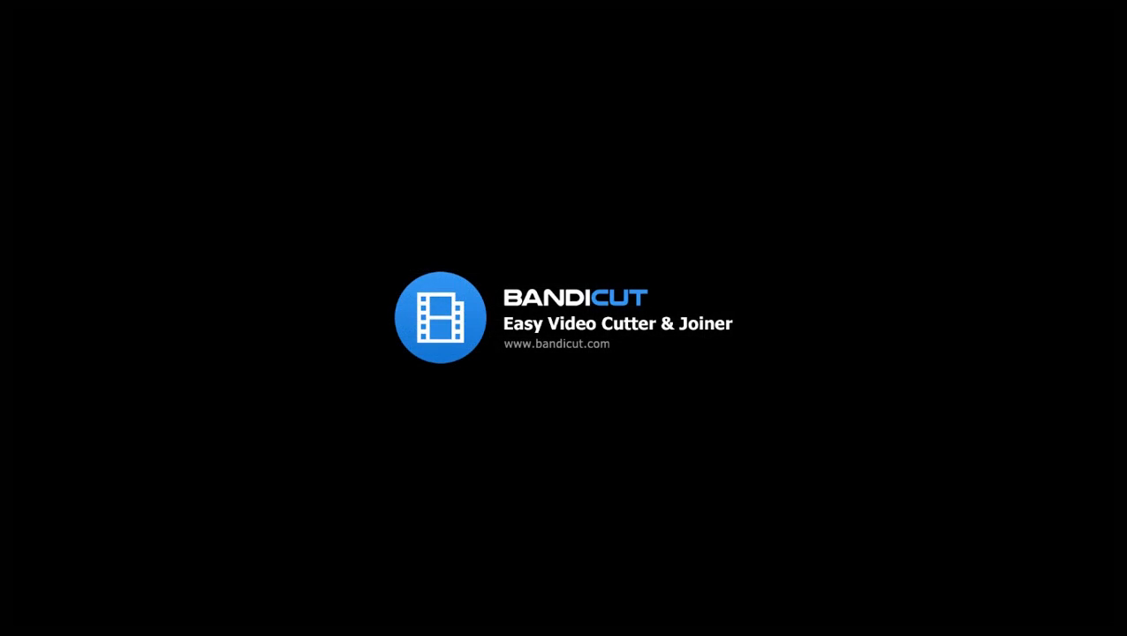
{"action": "type", "text": "=if"}
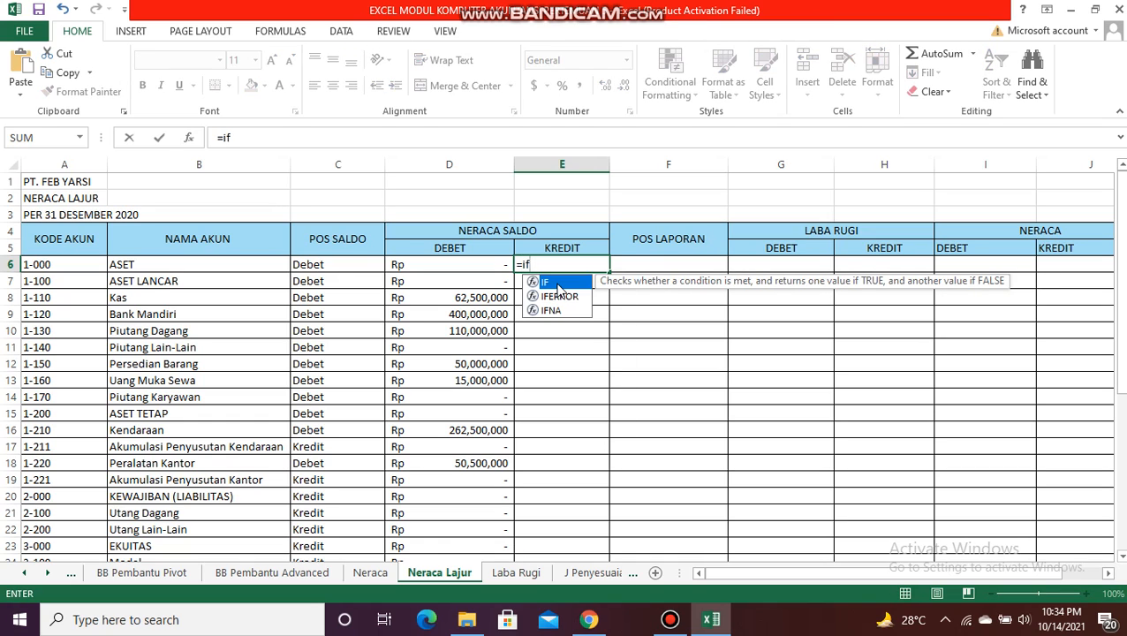
{"action": "double_click", "coordinate": [556, 283]}
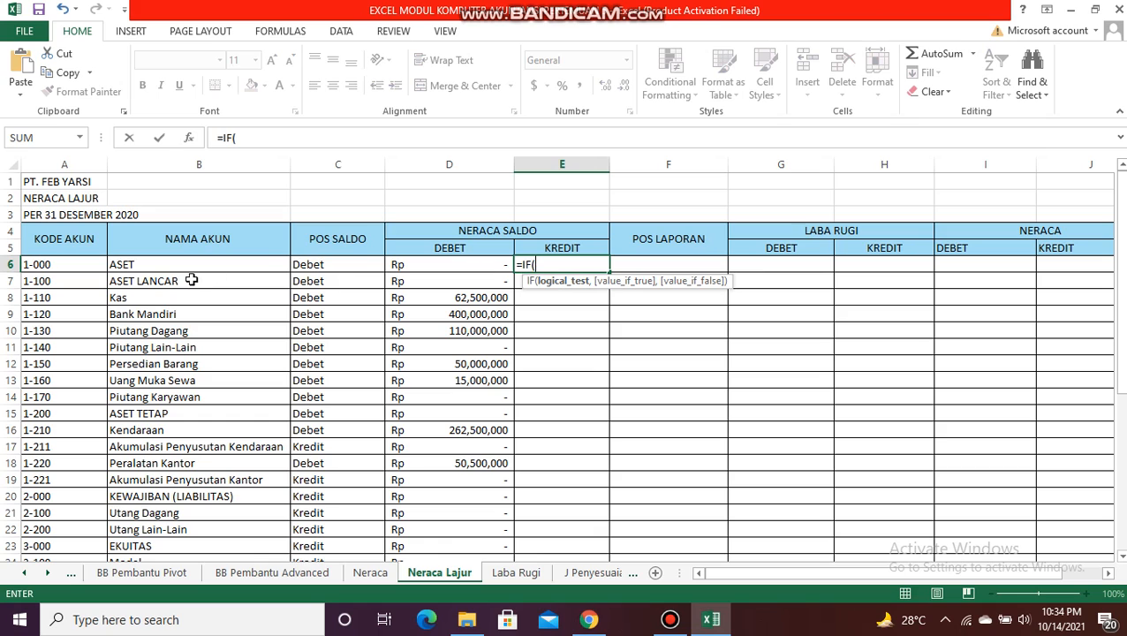
{"action": "left_click", "coordinate": [370, 265]}
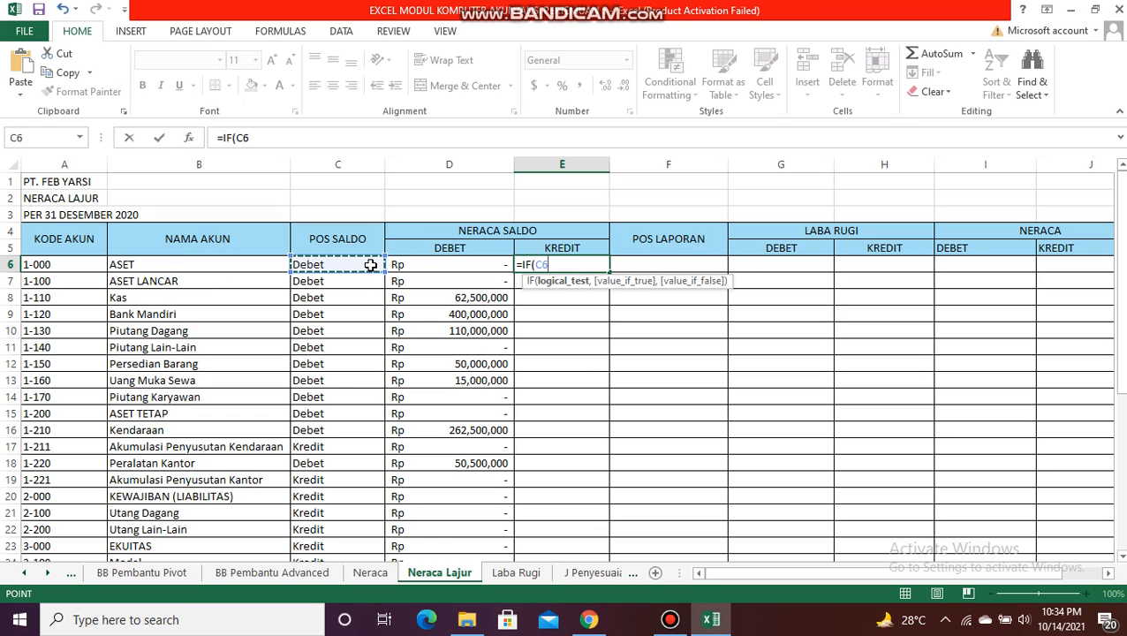
{"action": "type", "text": "="}
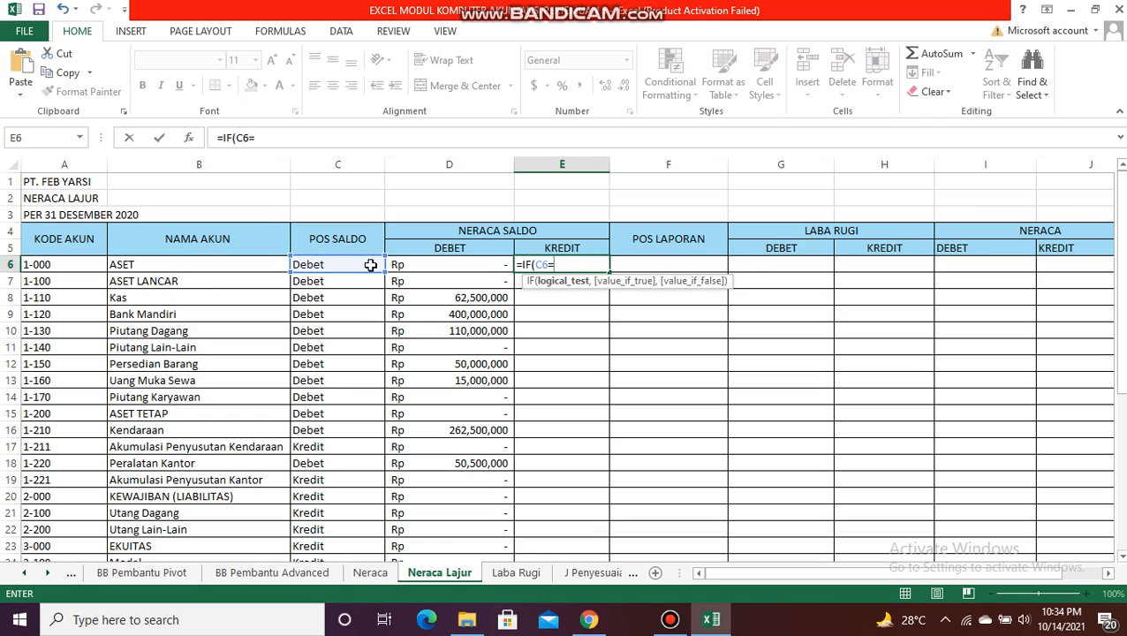
{"action": "type", "text": "\"kredit\",sum"}
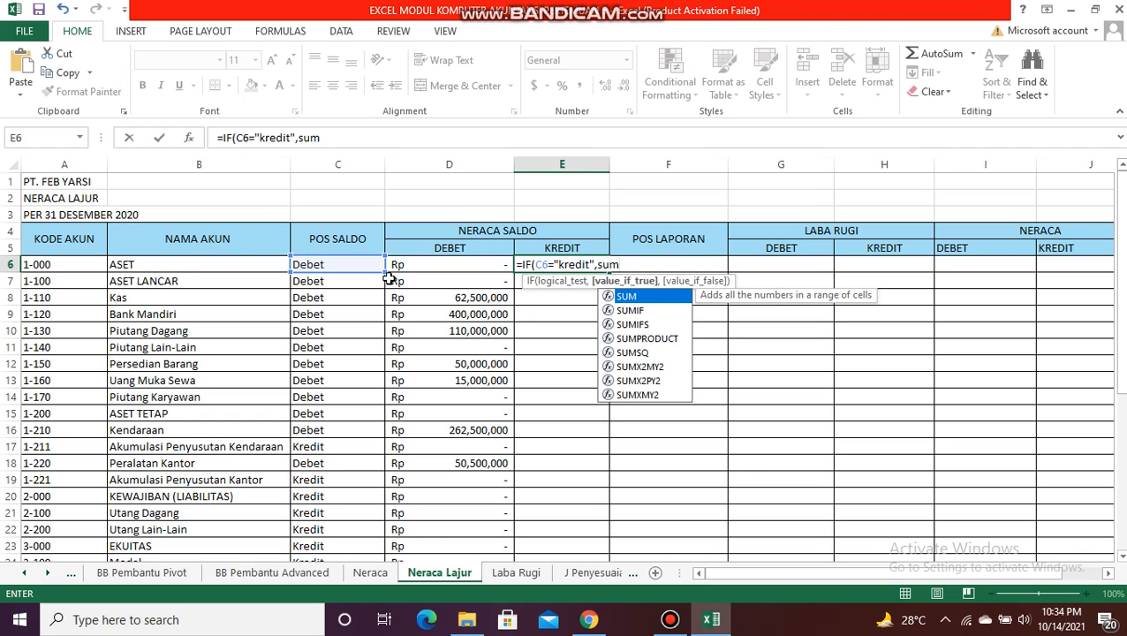
Step: Add a SUMIF as the IF's value if true, with the account code column A:A of the Akun sheet as its range
{"action": "double_click", "coordinate": [656, 311]}
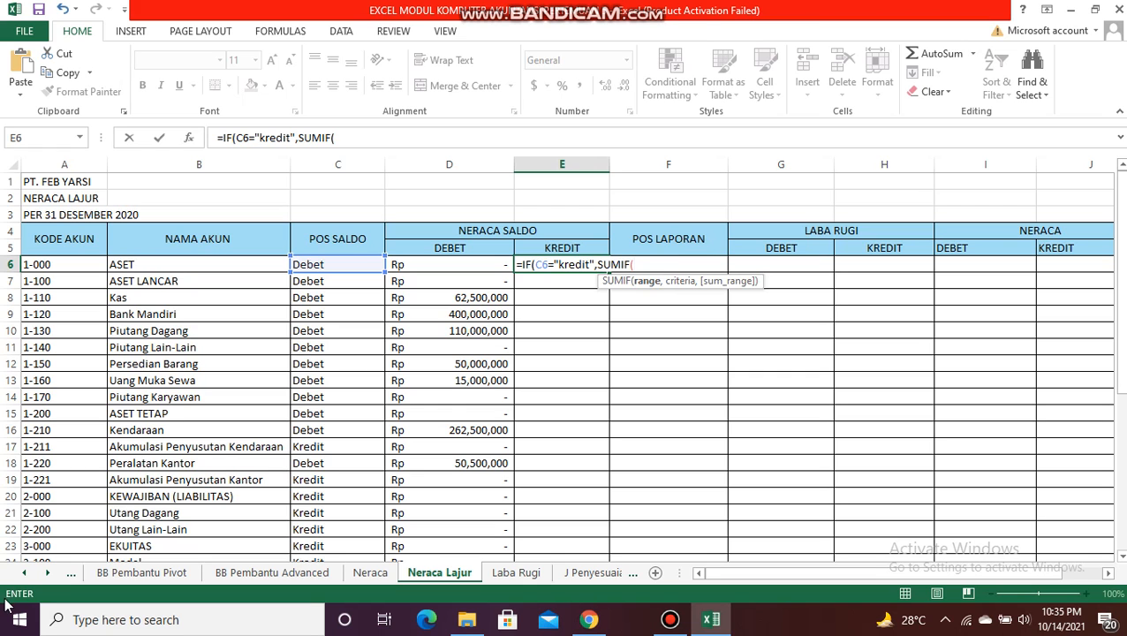
{"action": "left_click", "coordinate": [23, 573]}
{"action": "left_click", "coordinate": [23, 573]}
{"action": "left_click", "coordinate": [23, 573]}
{"action": "left_click", "coordinate": [23, 573]}
{"action": "left_click", "coordinate": [183, 574]}
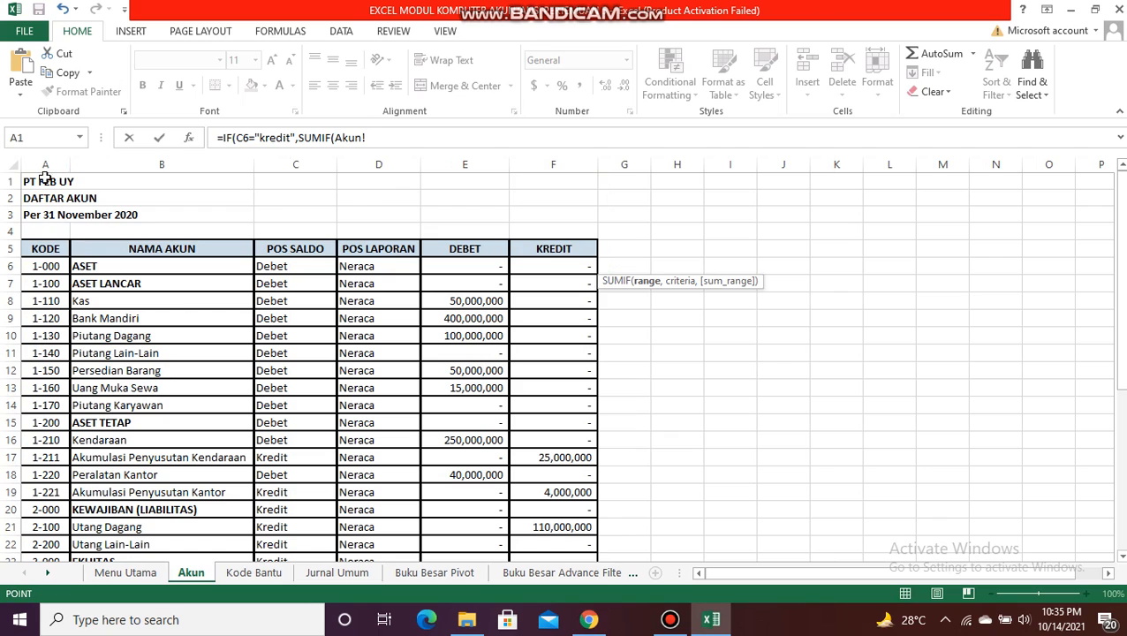
{"action": "left_click", "coordinate": [43, 161]}
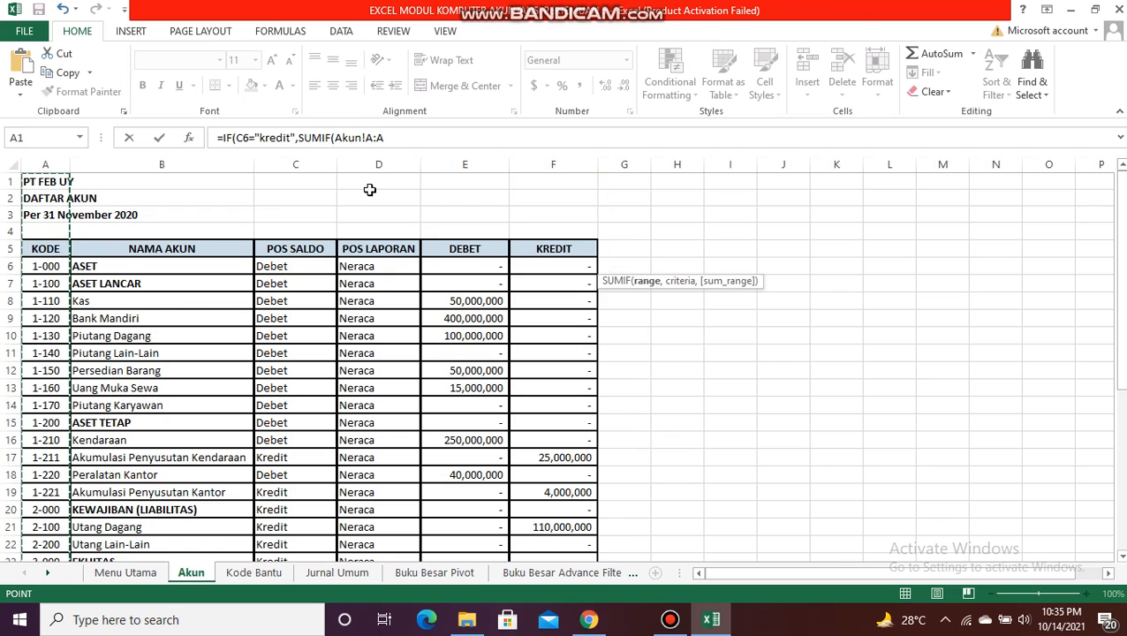
{"action": "left_click", "coordinate": [398, 139]}
{"action": "type", "text": ","}
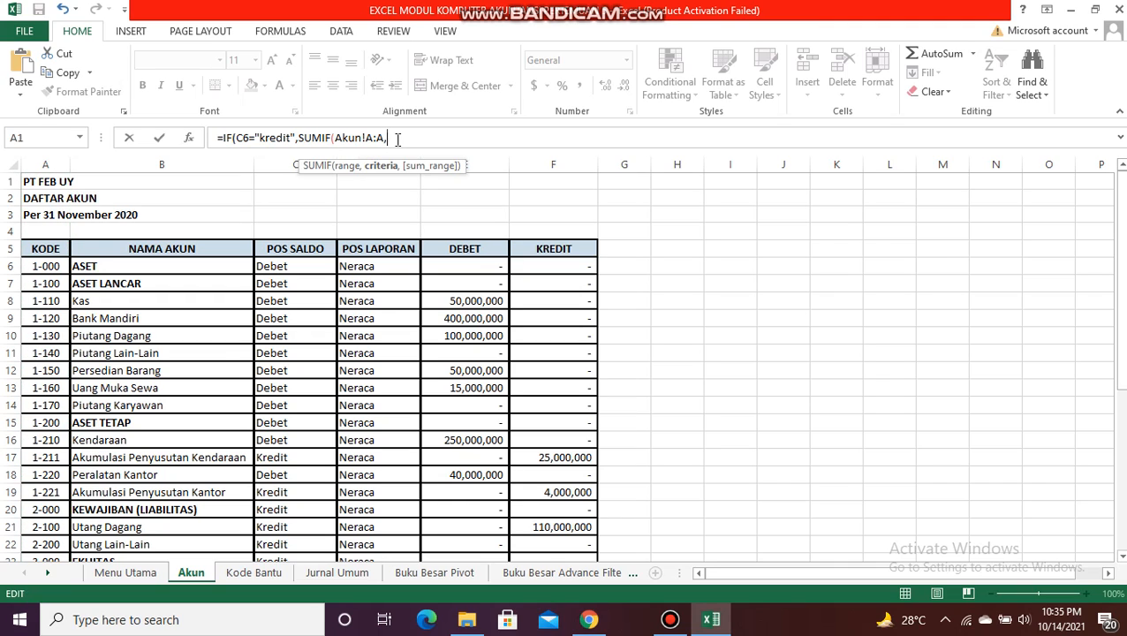
Step: Set the SUMIF's criteria to Akun!A6 and its sum range to the credit column Akun!F:F, followed by a minus sign
{"action": "left_click", "coordinate": [45, 265]}
{"action": "type", "text": ","}
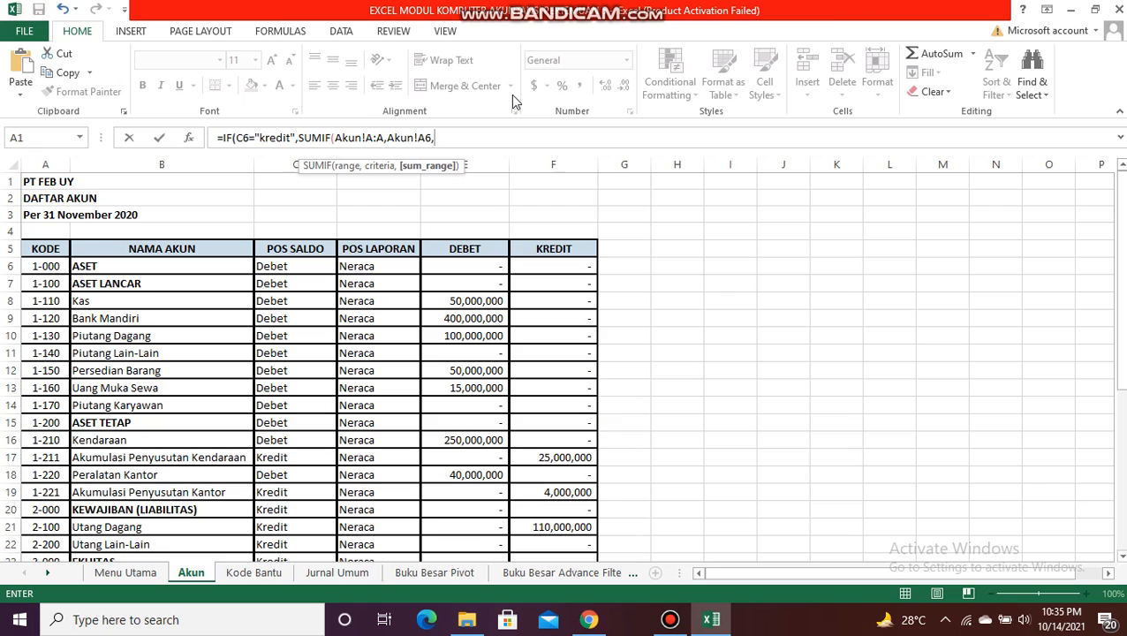
{"action": "left_click", "coordinate": [576, 164]}
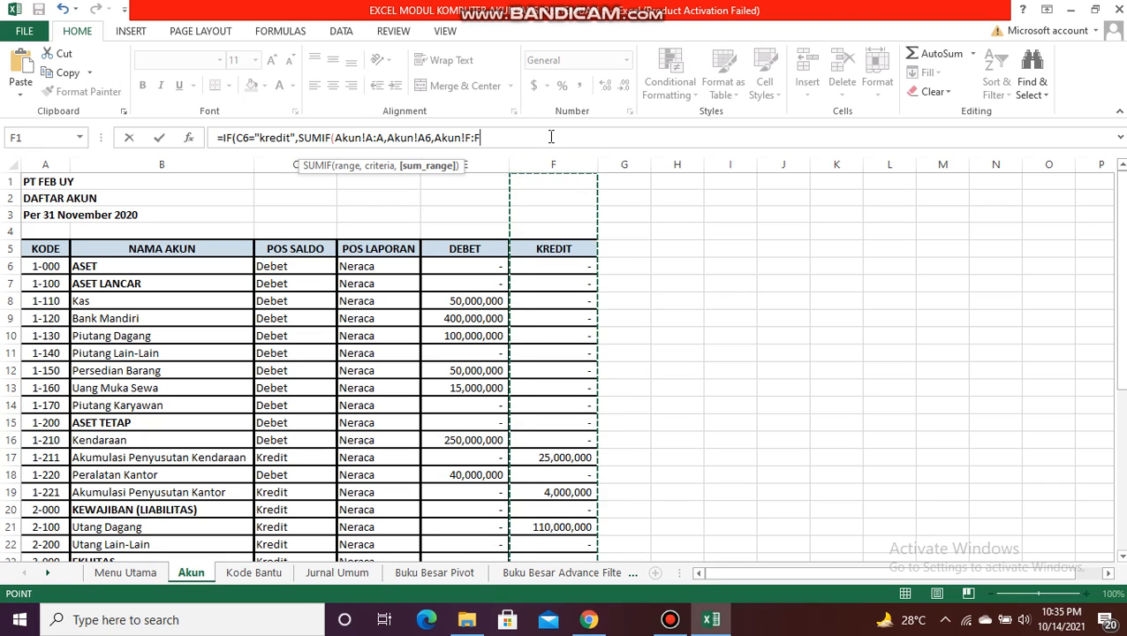
{"action": "type", "text": ")-"}
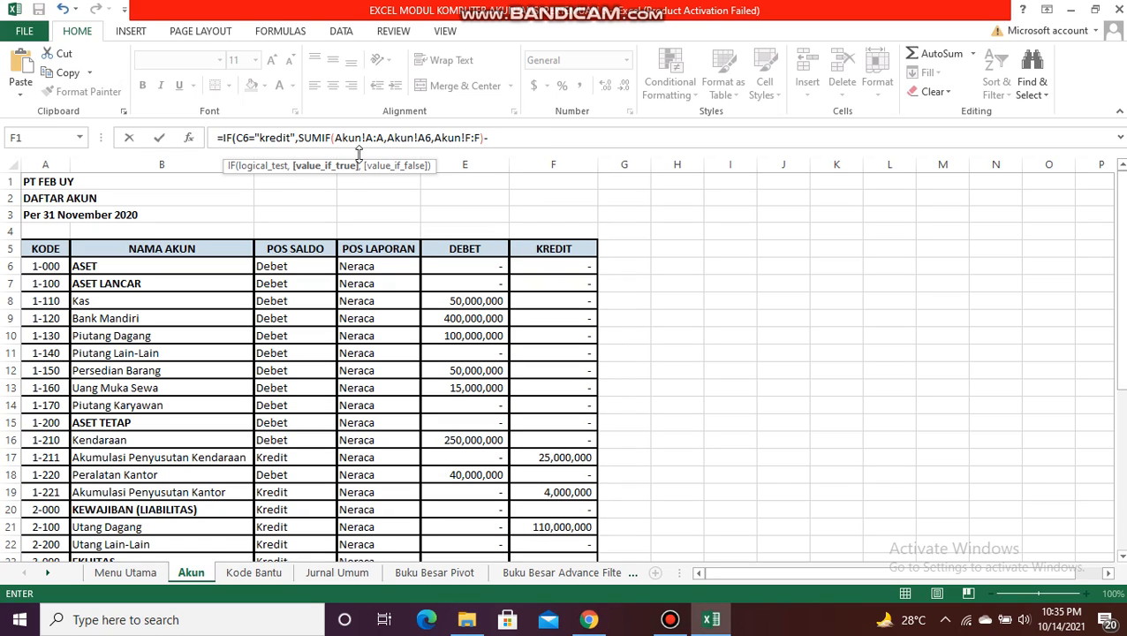
Step: Insert a copy of the term SUMIF(Akun!A:A,Akun!A6,Akun!F:F) after the minus sign in the E6 formula
{"action": "left_click_drag", "start_coordinate": [314, 141], "coordinate": [491, 138]}
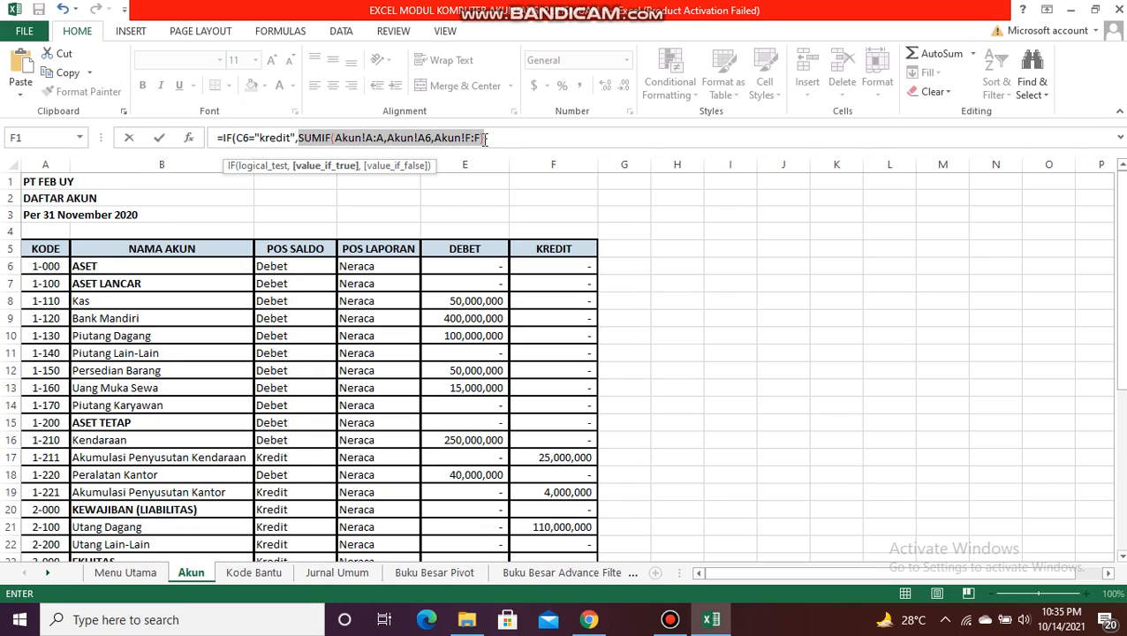
{"action": "key", "text": "ctrl+c"}
{"action": "left_click", "coordinate": [513, 138]}
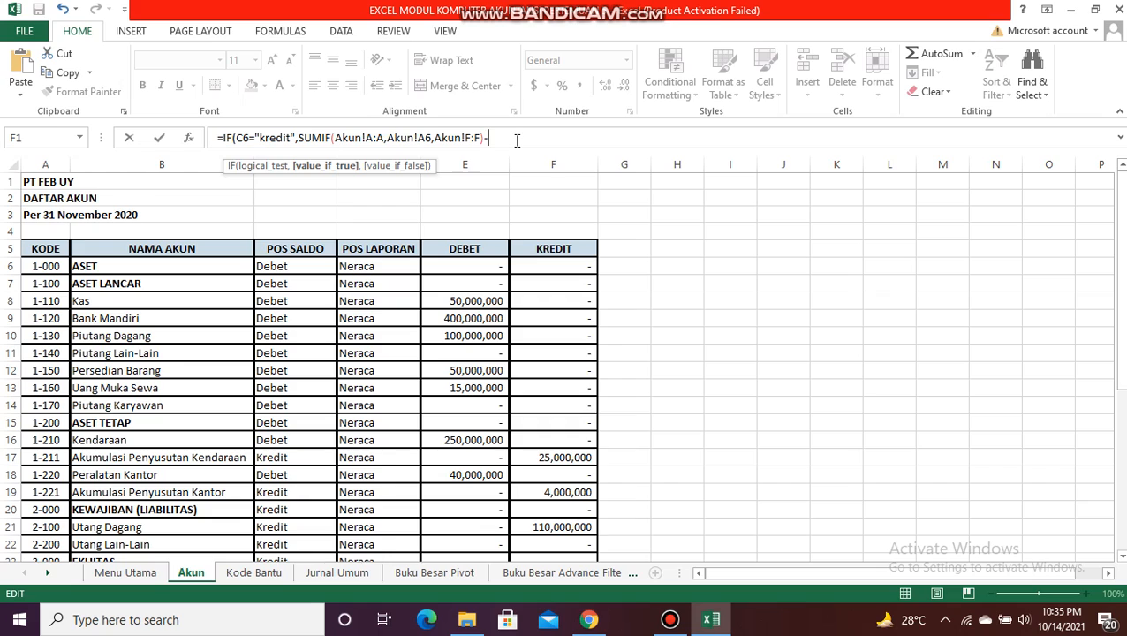
{"action": "key", "text": "ctrl+v"}
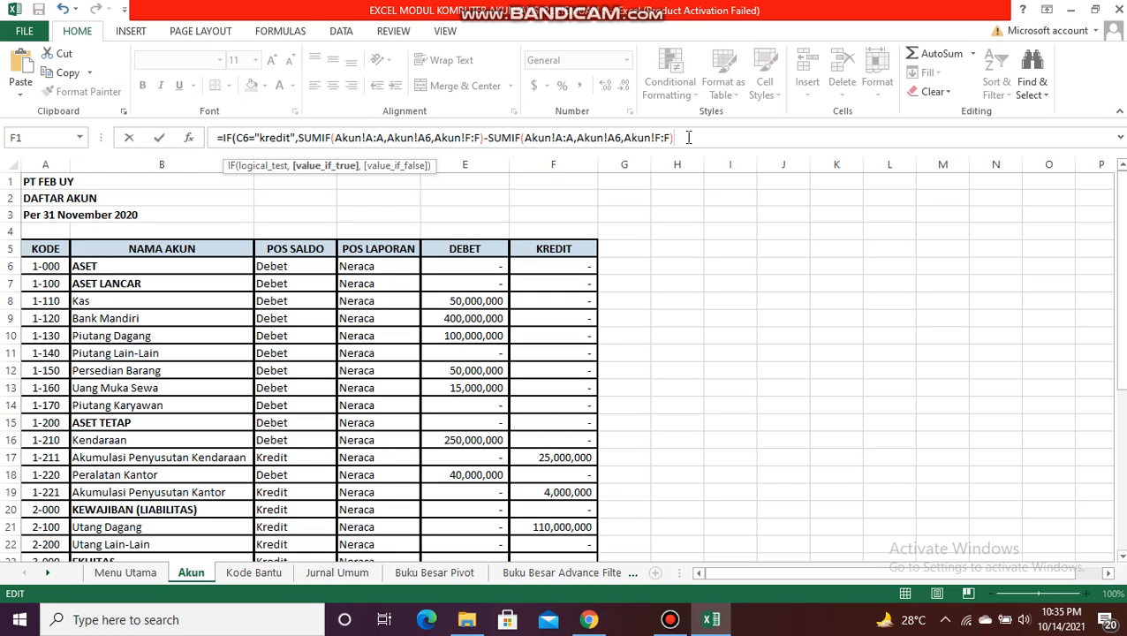
Step: Add a plus sign and a further SUMIF with the NO AKUN column 'Jurnal Umum'!B:B as its range
{"action": "type", "text": "+sum"}
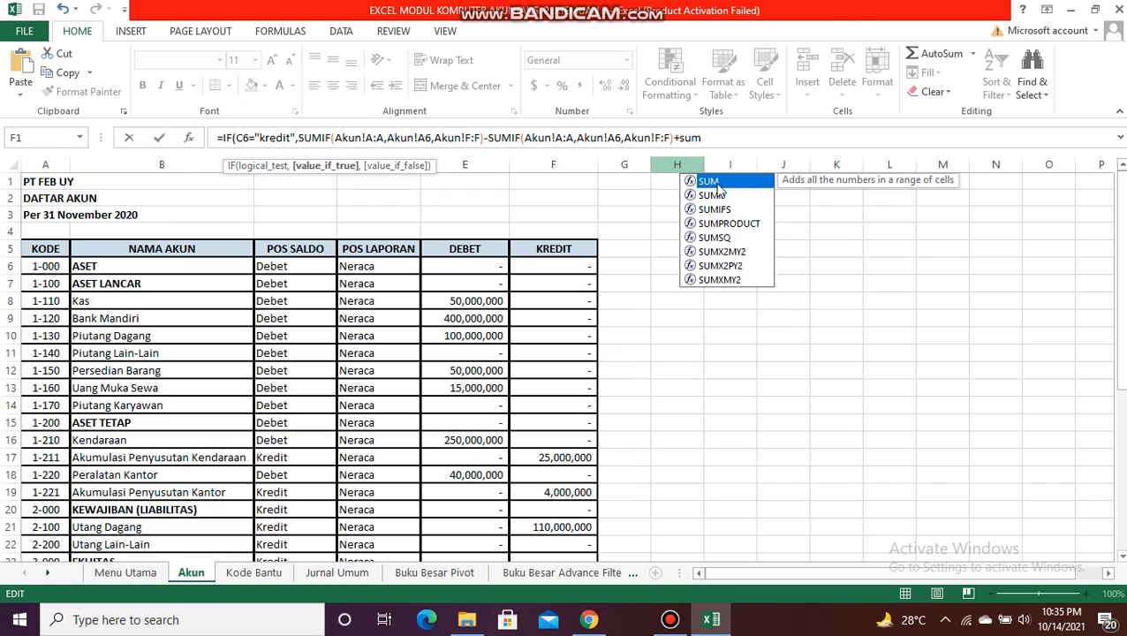
{"action": "double_click", "coordinate": [750, 195]}
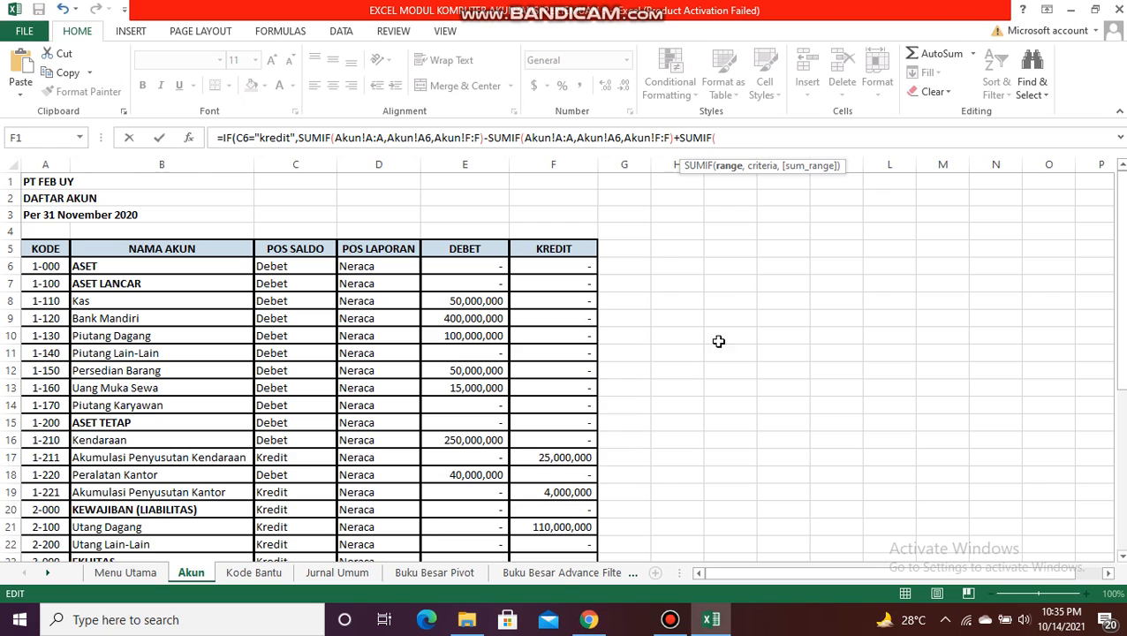
{"action": "left_click", "coordinate": [353, 573]}
{"action": "left_click", "coordinate": [105, 165]}
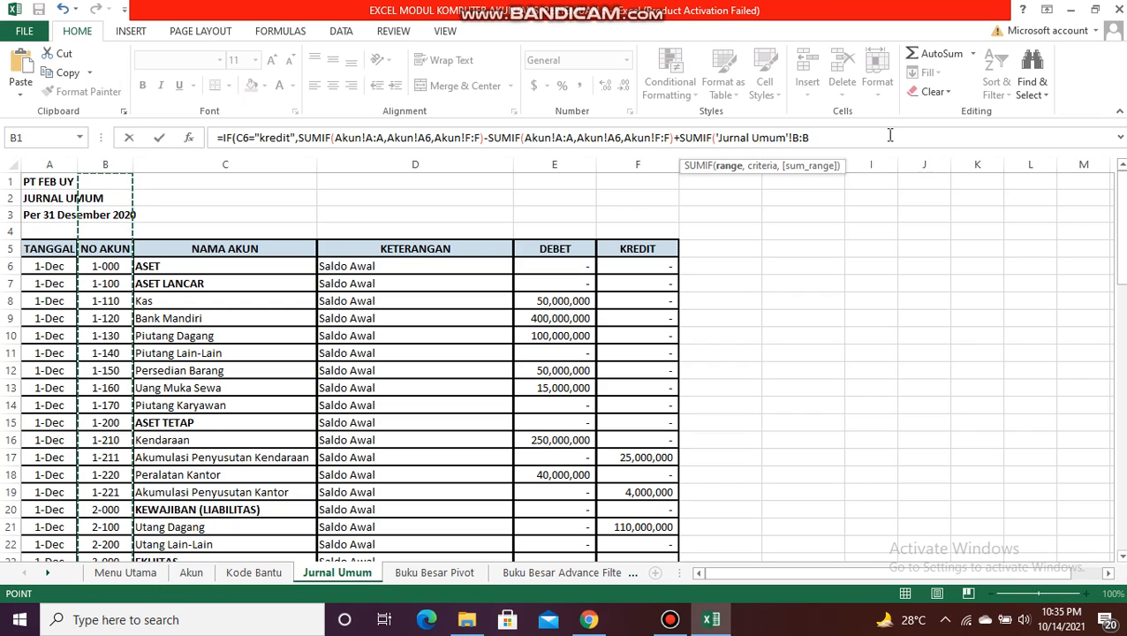
{"action": "type", "text": ","}
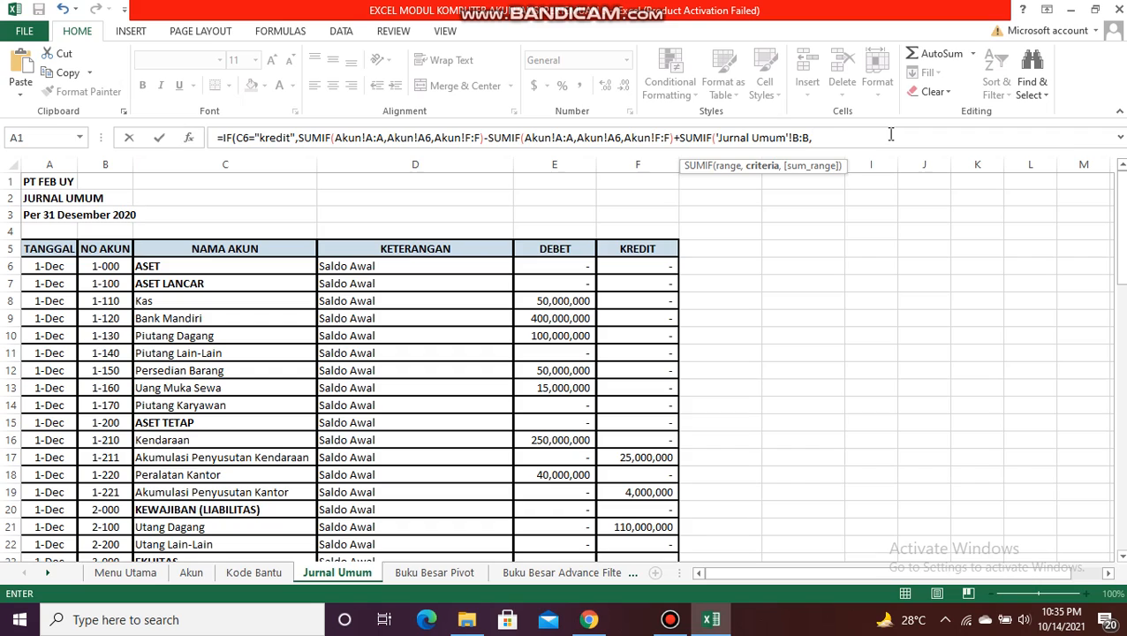
Step: Set the new SUMIF's criteria to the account code in cell A6 of the Neraca Lajur sheet
{"action": "left_click", "coordinate": [579, 573]}
{"action": "left_click", "coordinate": [580, 573]}
{"action": "left_click", "coordinate": [581, 573]}
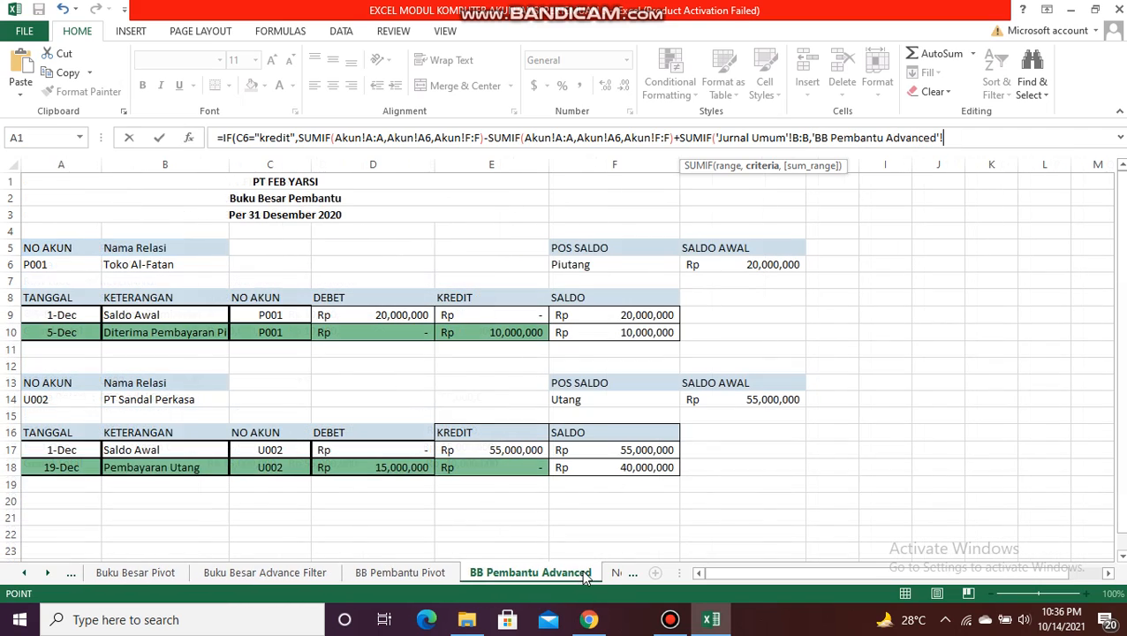
{"action": "left_click", "coordinate": [615, 576]}
{"action": "left_click", "coordinate": [603, 573]}
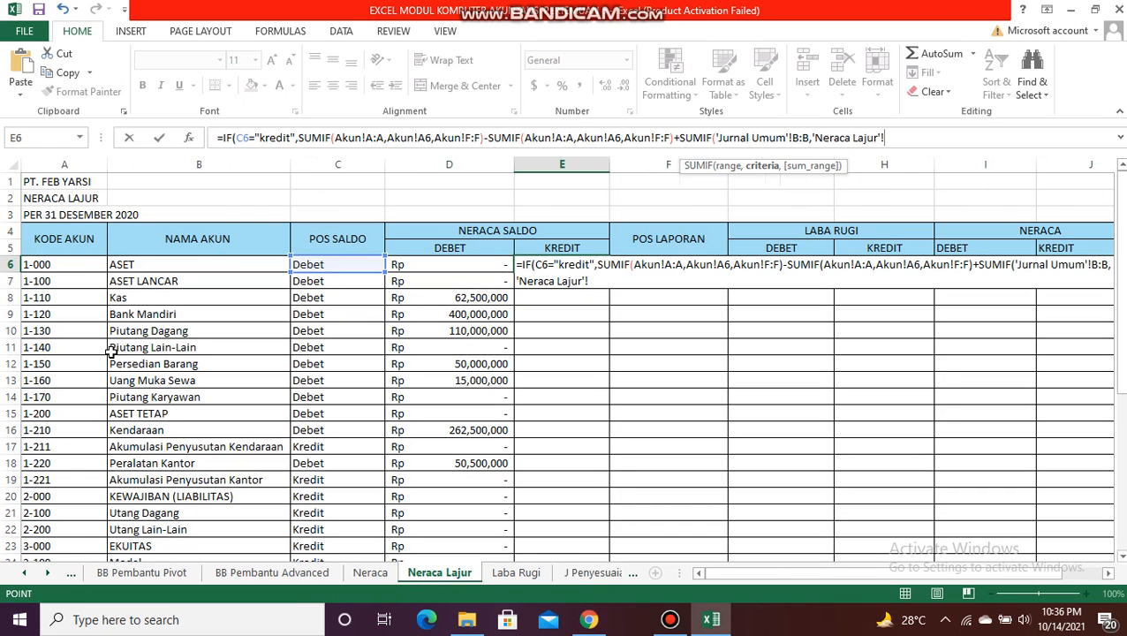
{"action": "left_click", "coordinate": [78, 269]}
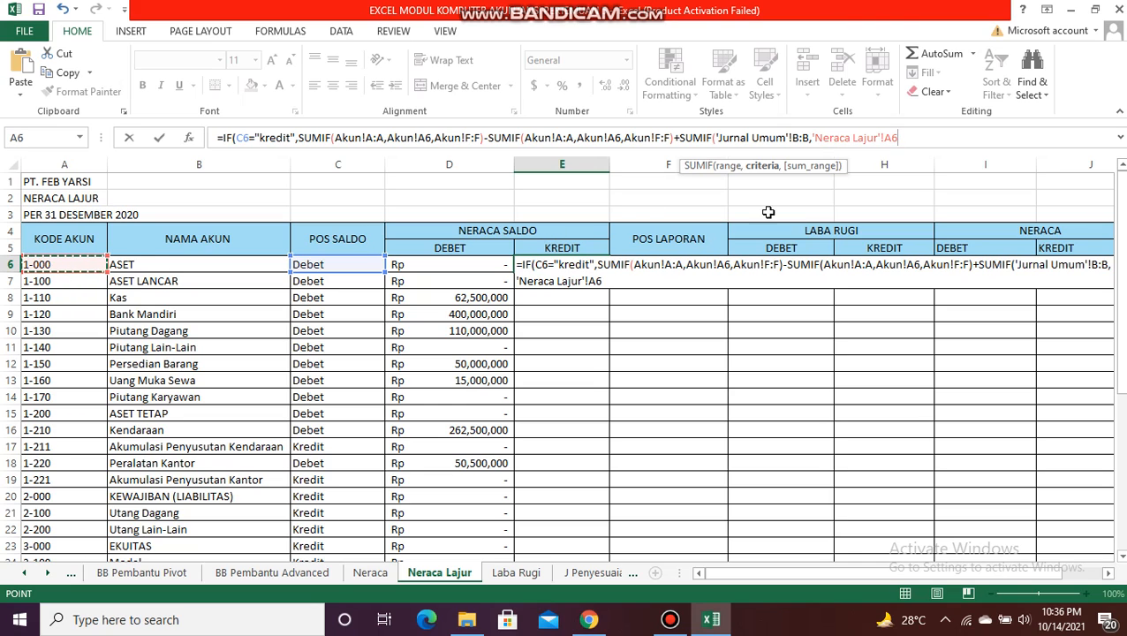
{"action": "type", "text": ","}
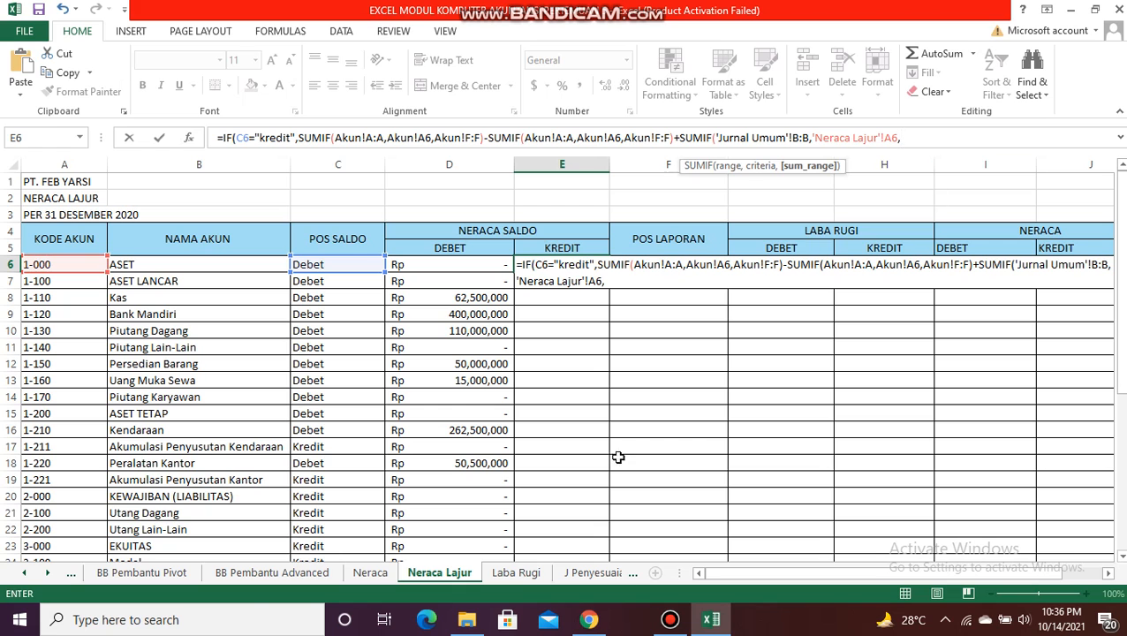
Step: Set the SUMIF's sum range to the credit column 'Jurnal Umum'!F:F, close it and follow it with a minus sign
{"action": "left_click", "coordinate": [23, 573]}
{"action": "left_click", "coordinate": [24, 574]}
{"action": "left_click", "coordinate": [24, 573]}
{"action": "left_click", "coordinate": [191, 576]}
{"action": "left_click", "coordinate": [625, 167]}
{"action": "type", "text": ")-"}
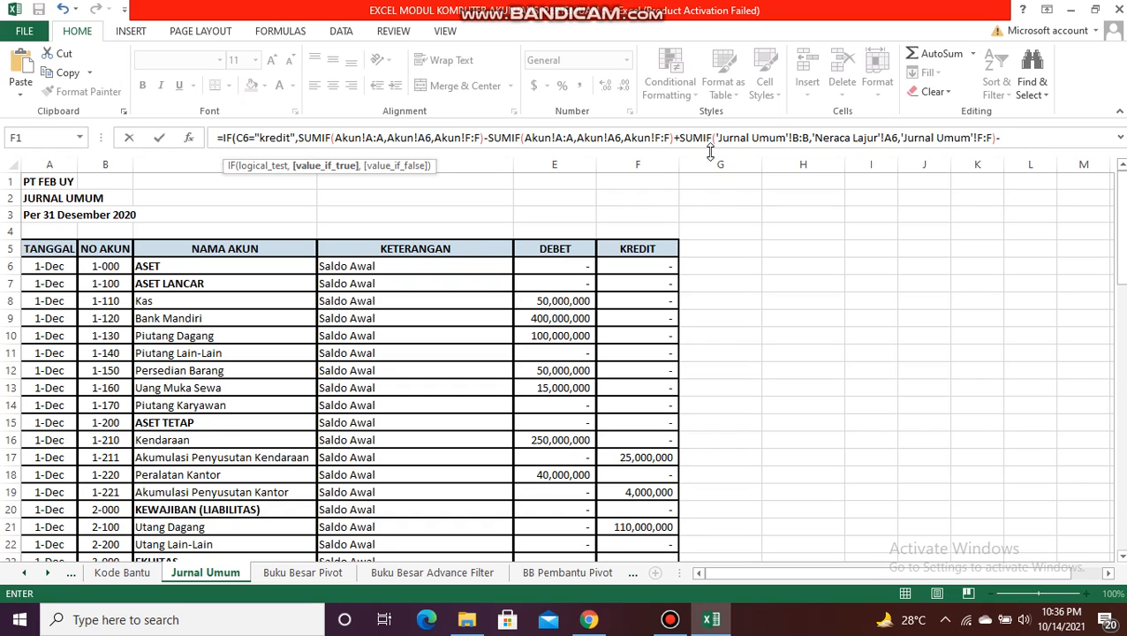
Step: Append a copy of the Jurnal Umum SUMIF after the minus sign and change its sum range to the debit column 'Jurnal Umum'!E:E
{"action": "left_click_drag", "start_coordinate": [680, 139], "coordinate": [1001, 141]}
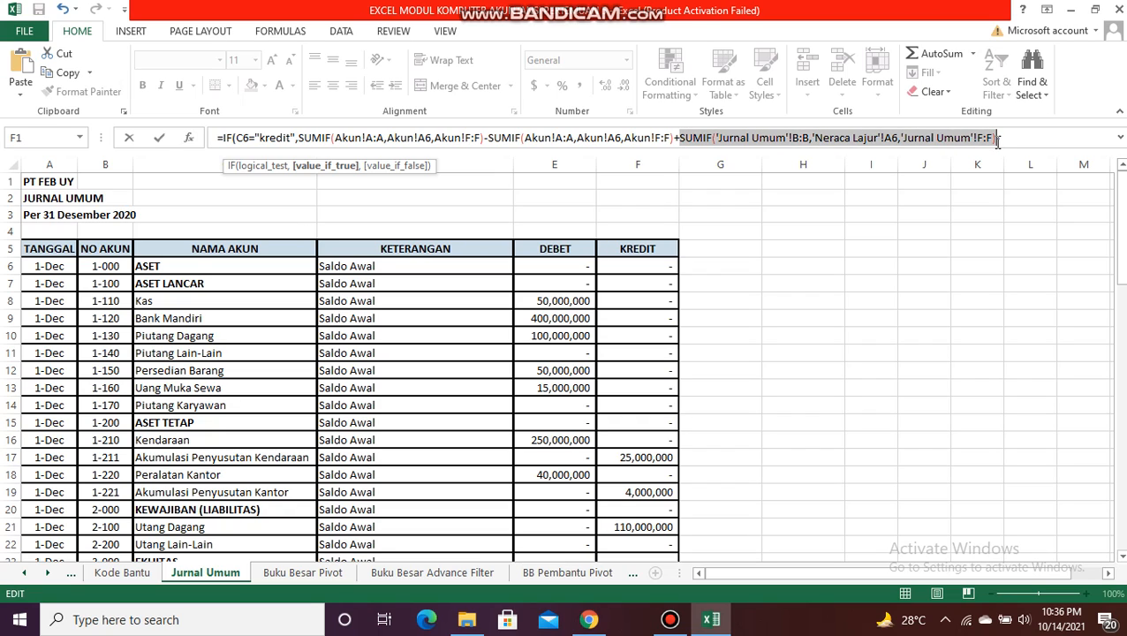
{"action": "left_click", "coordinate": [1029, 140]}
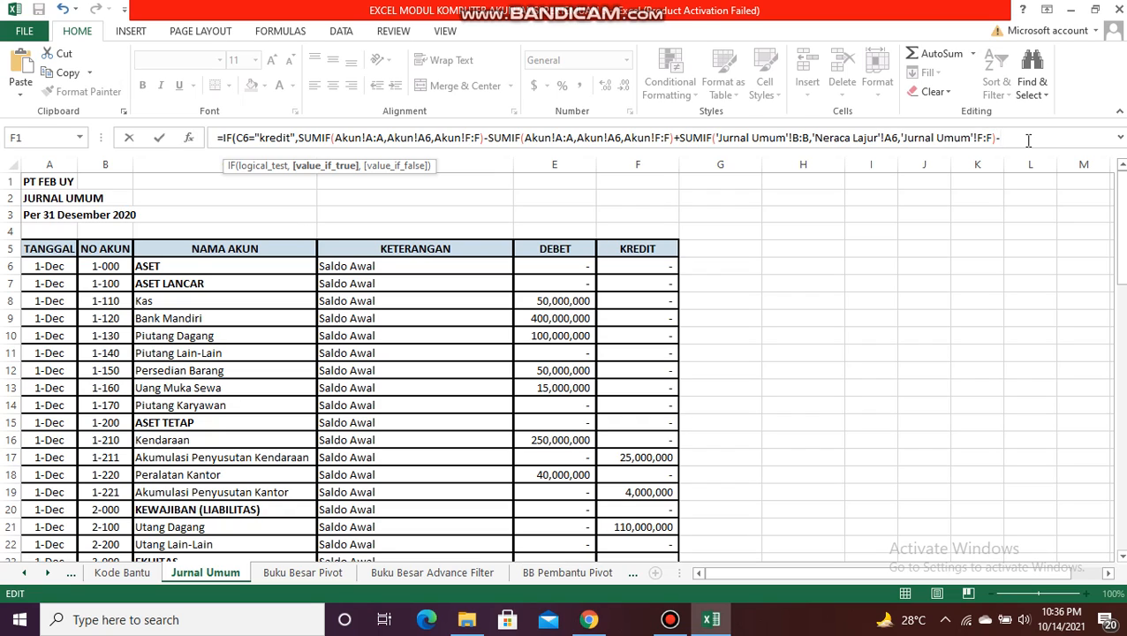
{"action": "key", "text": "BackSpace"}
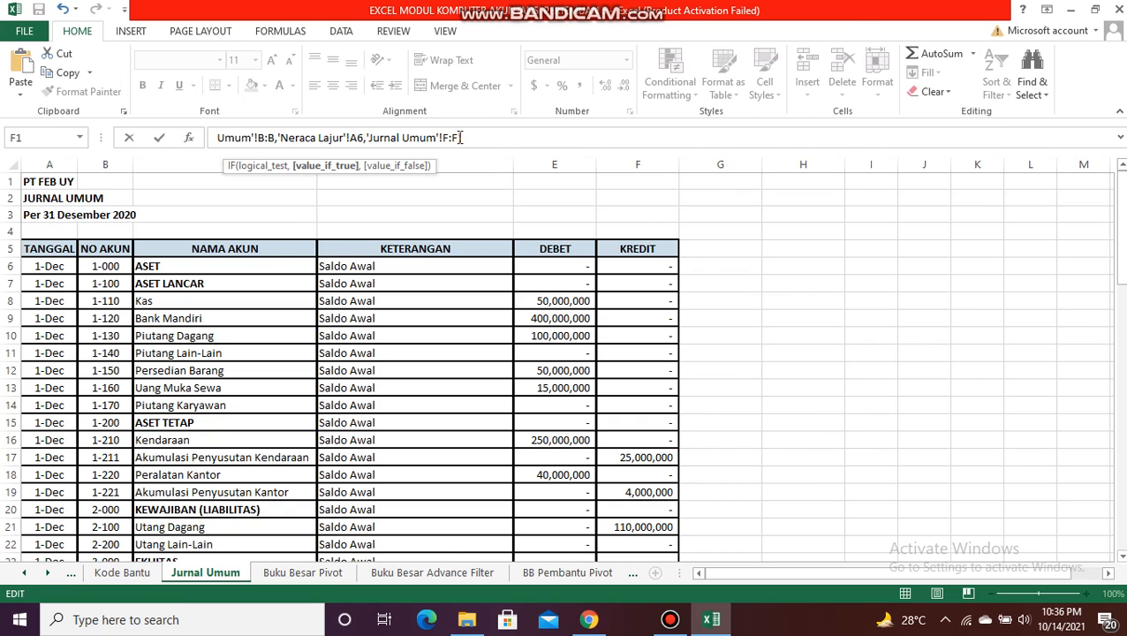
{"action": "key", "text": "BackSpace"}
{"action": "key", "text": "BackSpace"}
{"action": "key", "text": "BackSpace"}
{"action": "key", "text": "BackSpace"}
{"action": "key", "text": "BackSpace"}
{"action": "key", "text": "BackSpace"}
{"action": "key", "text": "BackSpace"}
{"action": "key", "text": "BackSpace"}
{"action": "key", "text": "BackSpace"}
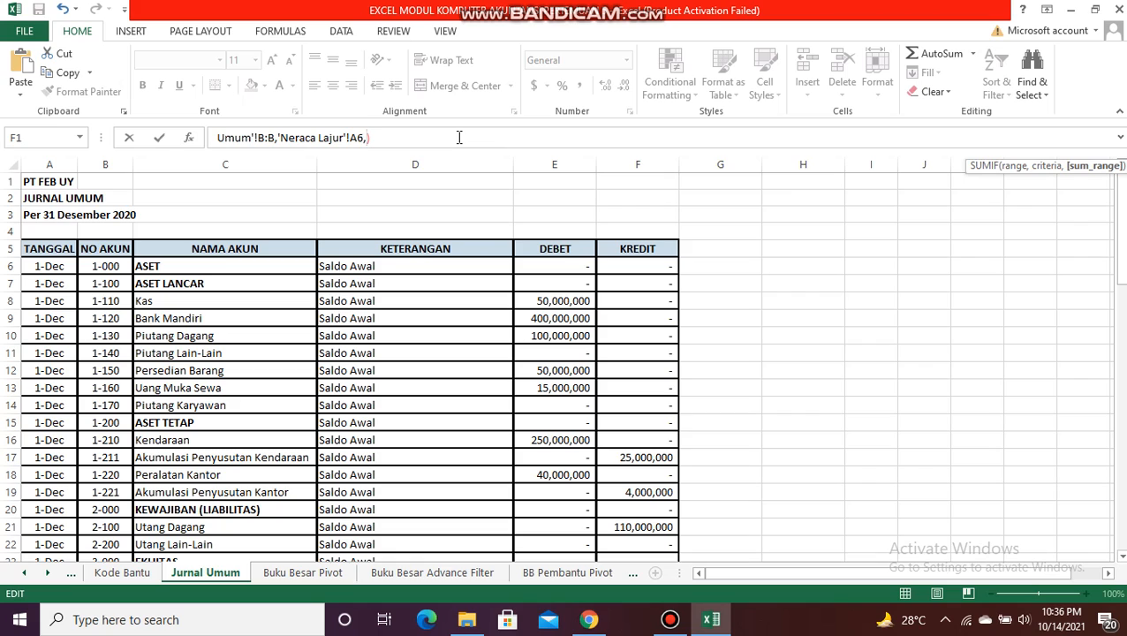
{"action": "left_click", "coordinate": [562, 164]}
{"action": "type", "text": ")"}
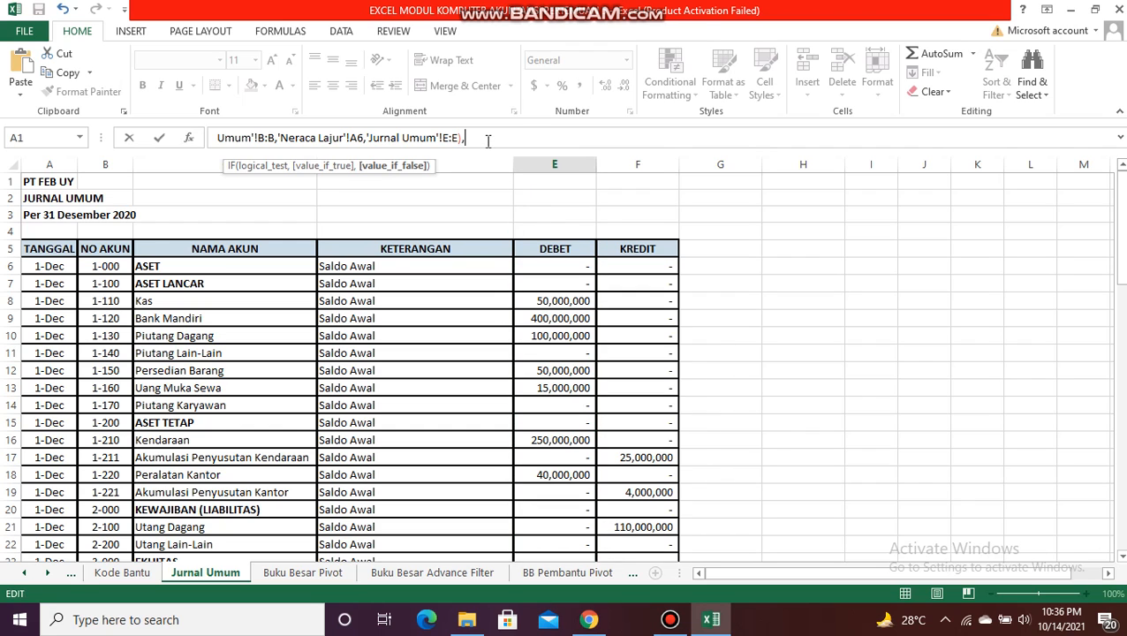
{"action": "type", "text": ",0)"}
Step: Set the IF's value if false to 0 and enter the completed formula in E6
{"action": "key", "text": "Return"}
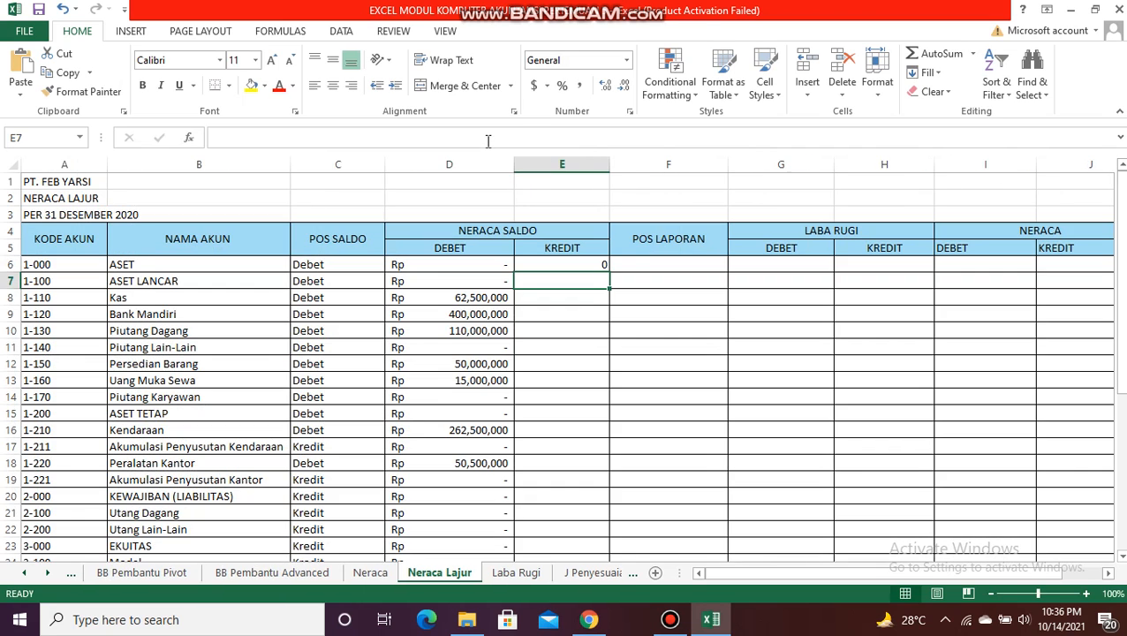
Step: Apply the custom Rp accounting number format to cell E6
{"action": "left_click", "coordinate": [587, 266]}
{"action": "left_click", "coordinate": [546, 86]}
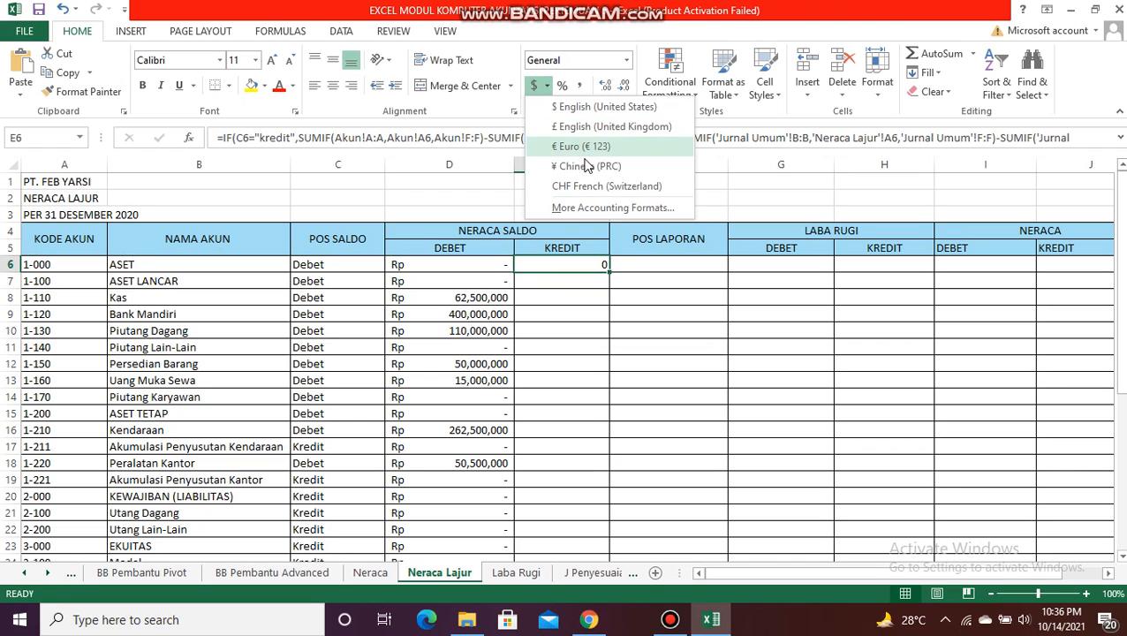
{"action": "left_click", "coordinate": [601, 202]}
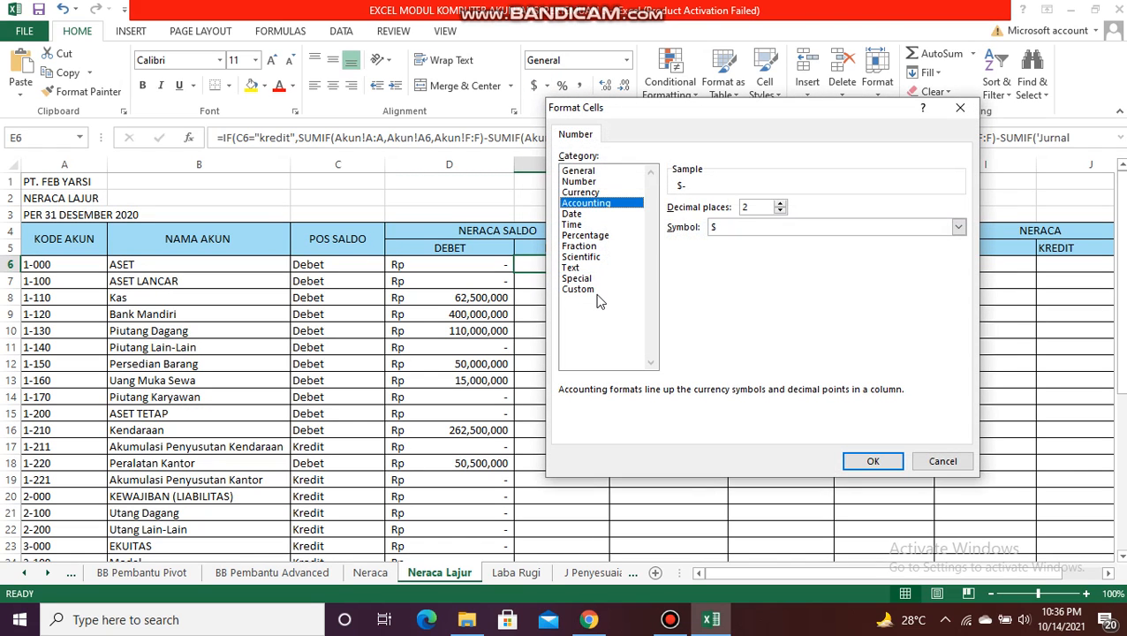
{"action": "left_click", "coordinate": [590, 289]}
{"action": "left_click", "coordinate": [724, 321]}
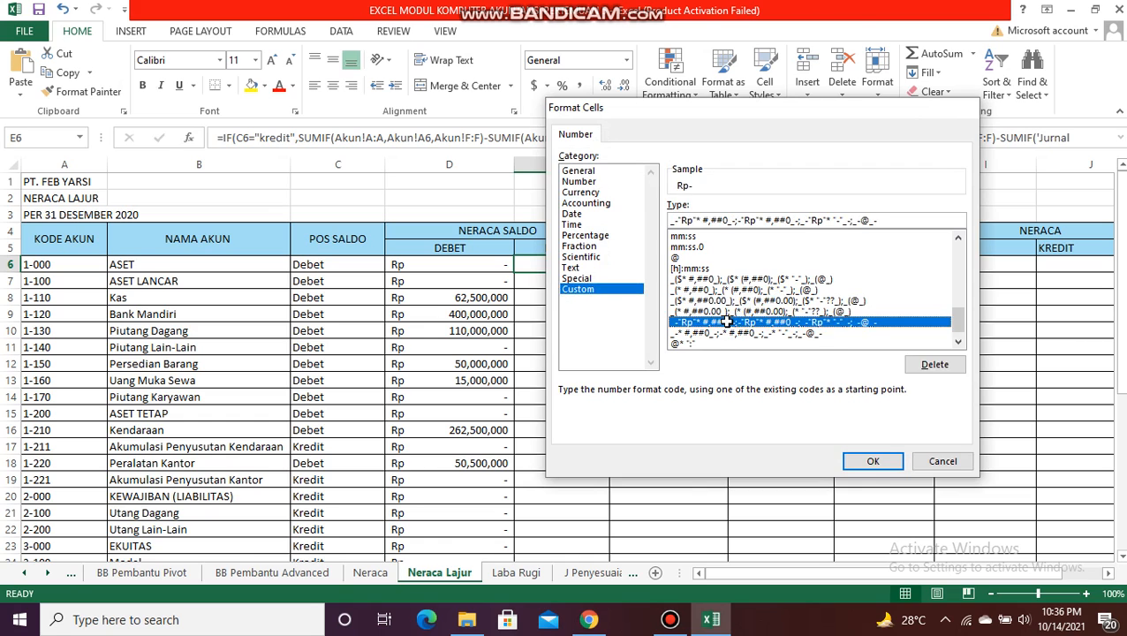
{"action": "key", "text": "Return"}
Step: Fill the E6 formula down the Neraca Saldo KREDIT column and widen column E slightly
{"action": "double_click", "coordinate": [609, 271]}
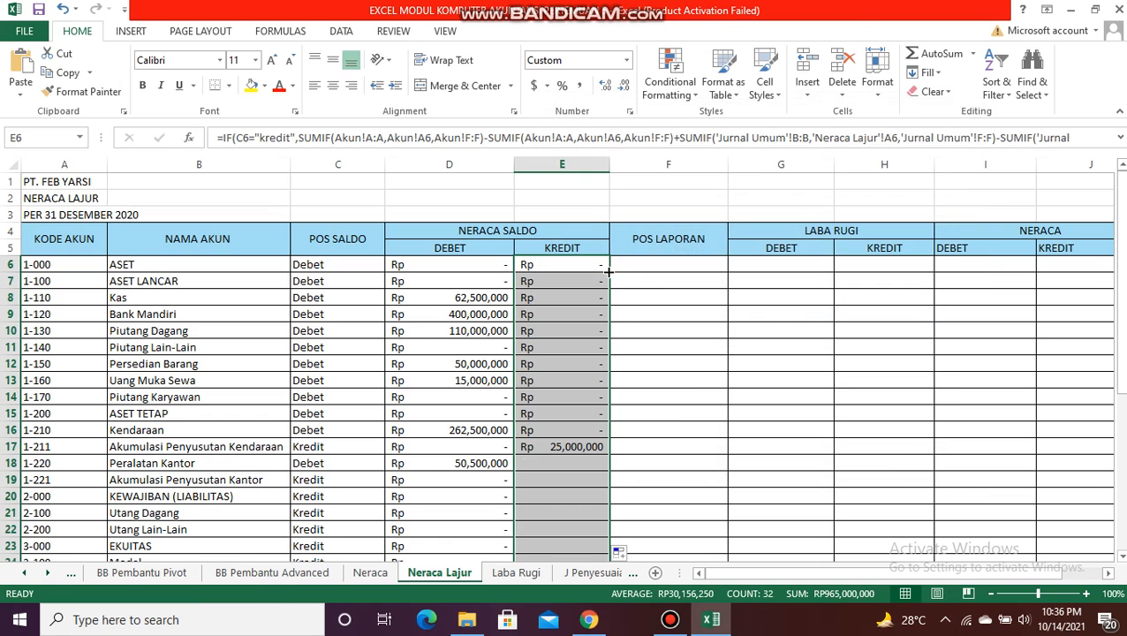
{"action": "left_click", "coordinate": [554, 167]}
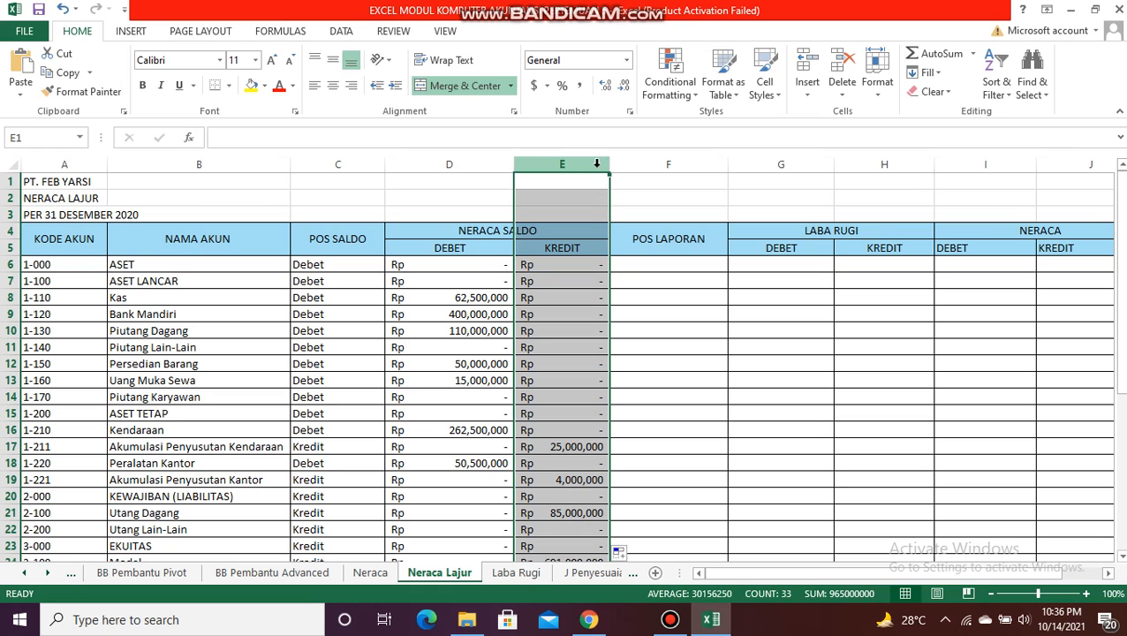
{"action": "left_click_drag", "start_coordinate": [610, 172], "coordinate": [626, 173]}
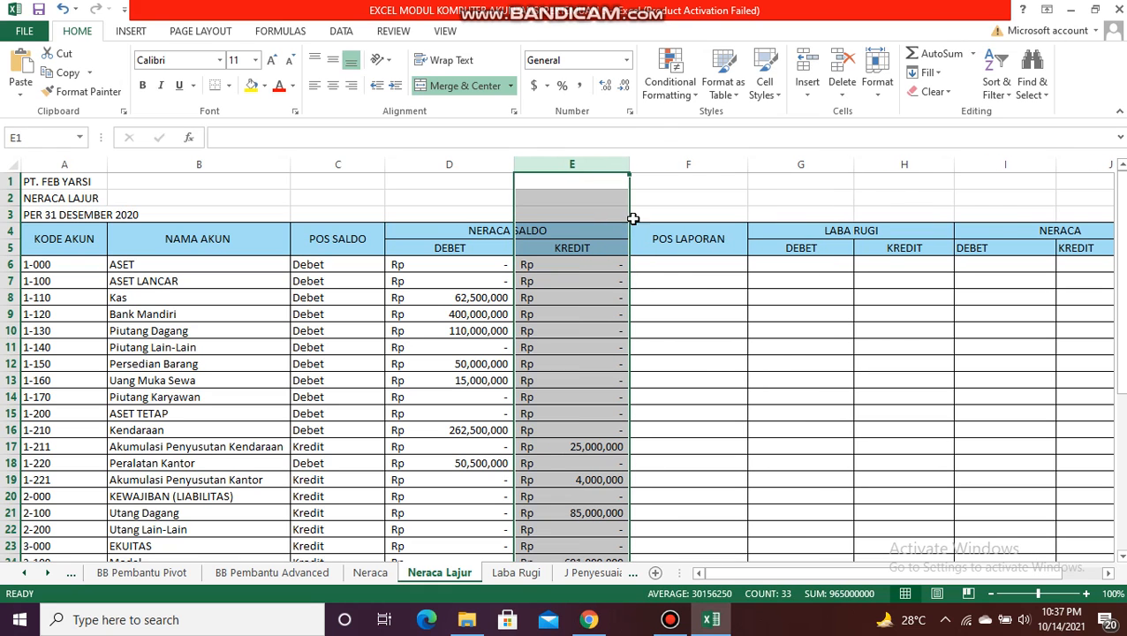
Step: Enter the label TOTAL in cell B38, directly below the last account name
{"action": "left_click_drag", "start_coordinate": [1120, 231], "coordinate": [1120, 272]}
{"action": "left_click", "coordinate": [141, 524]}
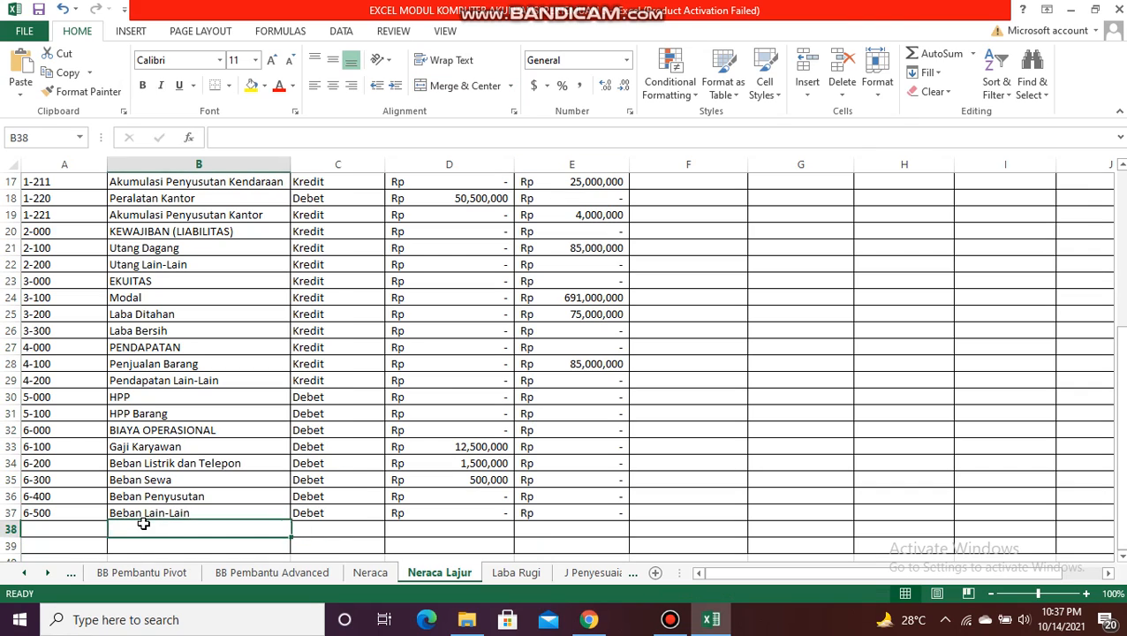
{"action": "mouse_move", "coordinate": [1120, 358]}
{"action": "left_mouse_down"}
{"action": "mouse_move", "coordinate": [1121, 296]}
{"action": "mouse_move", "coordinate": [1120, 359]}
{"action": "left_mouse_up"}
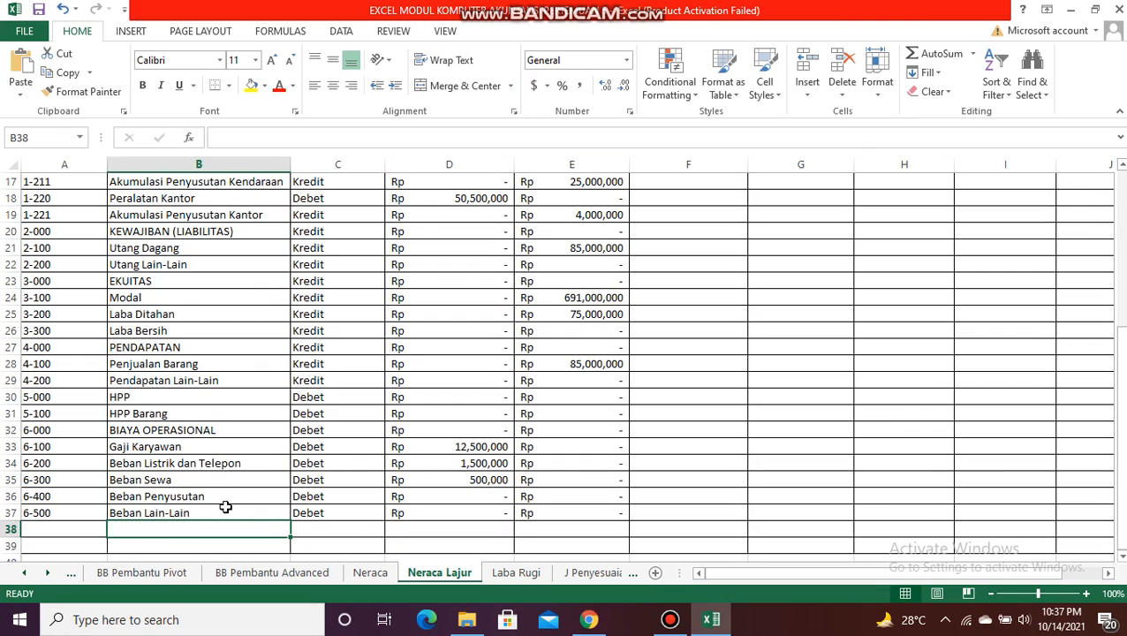
{"action": "type", "text": "TOTAL"}
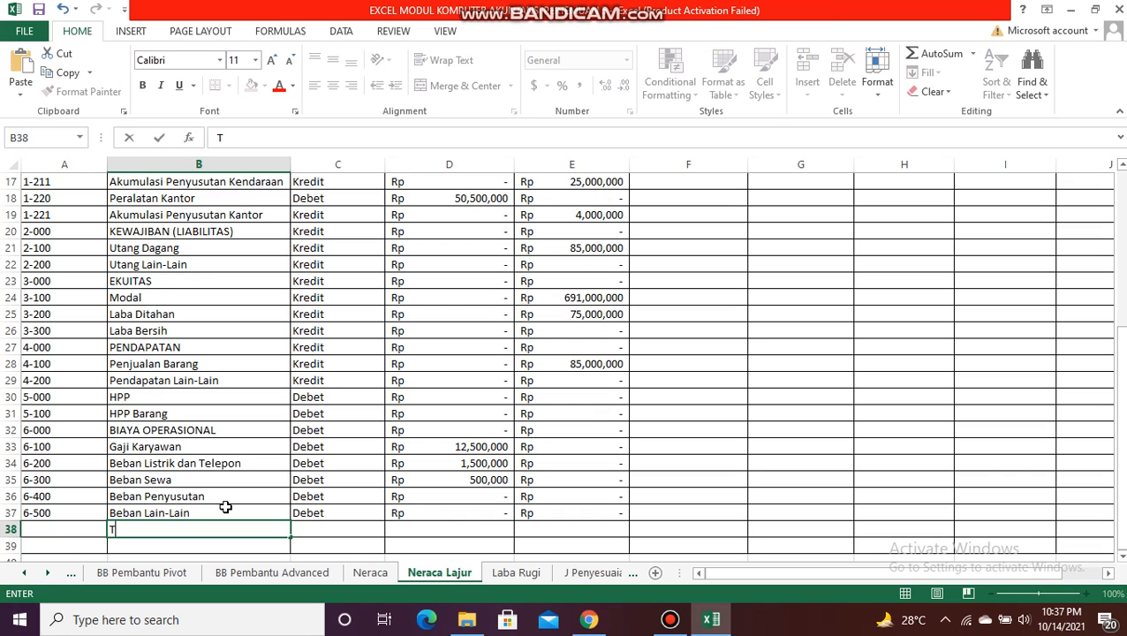
{"action": "key", "text": "Tab"}
{"action": "key", "text": "Tab"}
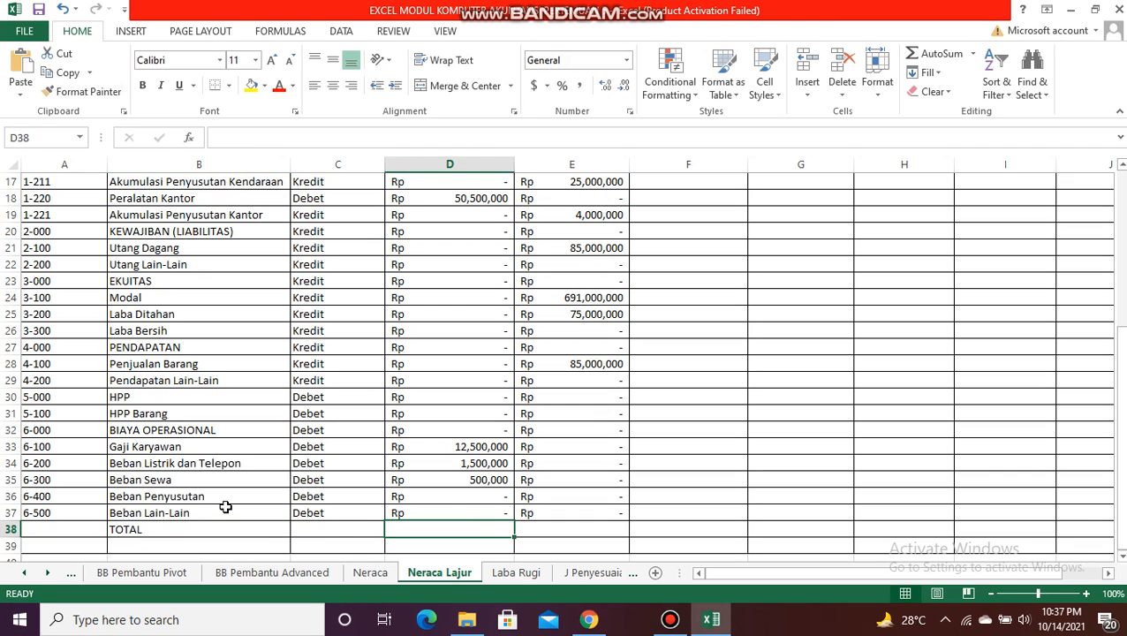
Step: Total the Neraca Saldo DEBET column in D38 with =SUM(D6:D37) and copy the formula across to E38
{"action": "type", "text": "=SUM"}
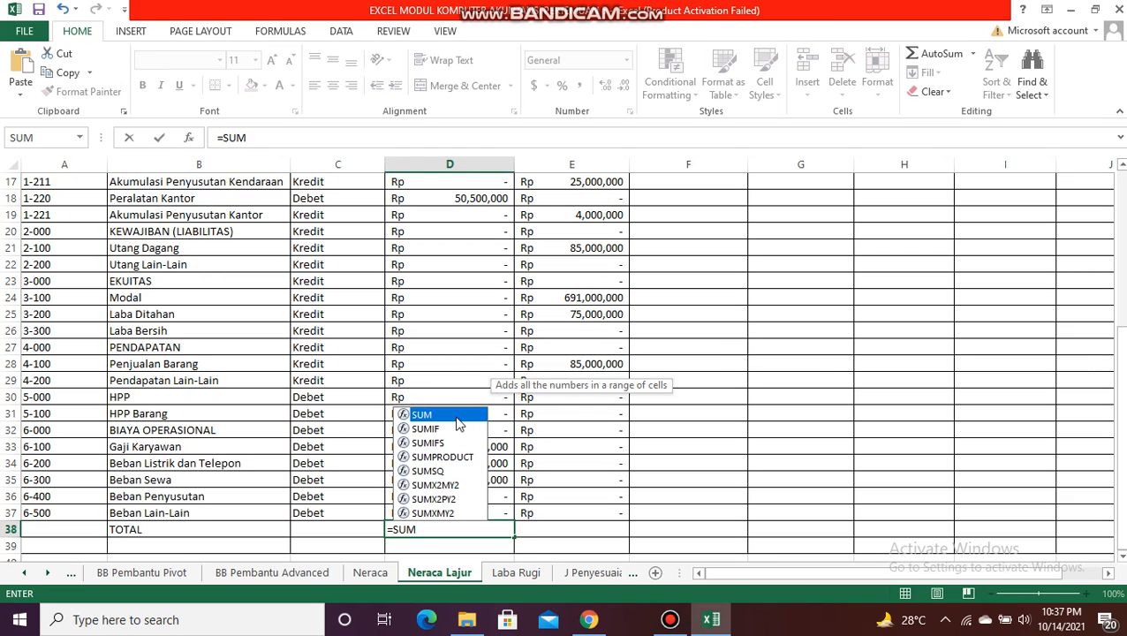
{"action": "type", "text": "("}
{"action": "left_click_drag", "start_coordinate": [1121, 446], "coordinate": [1069, 241]}
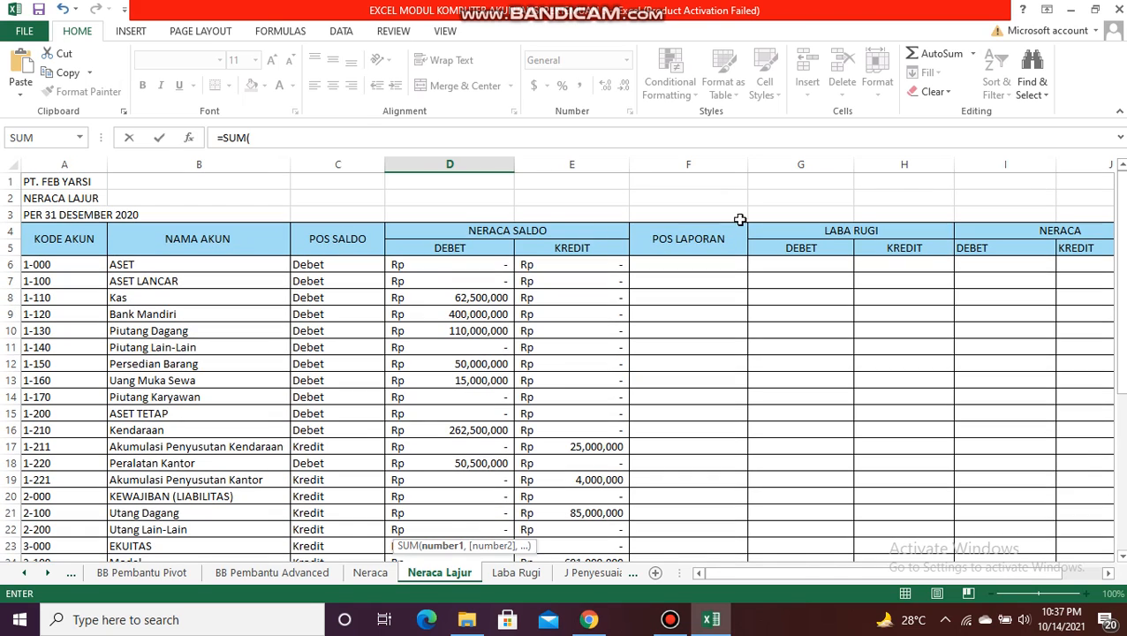
{"action": "left_click", "coordinate": [460, 262]}
{"action": "left_click_drag", "start_coordinate": [459, 262], "coordinate": [501, 498]}
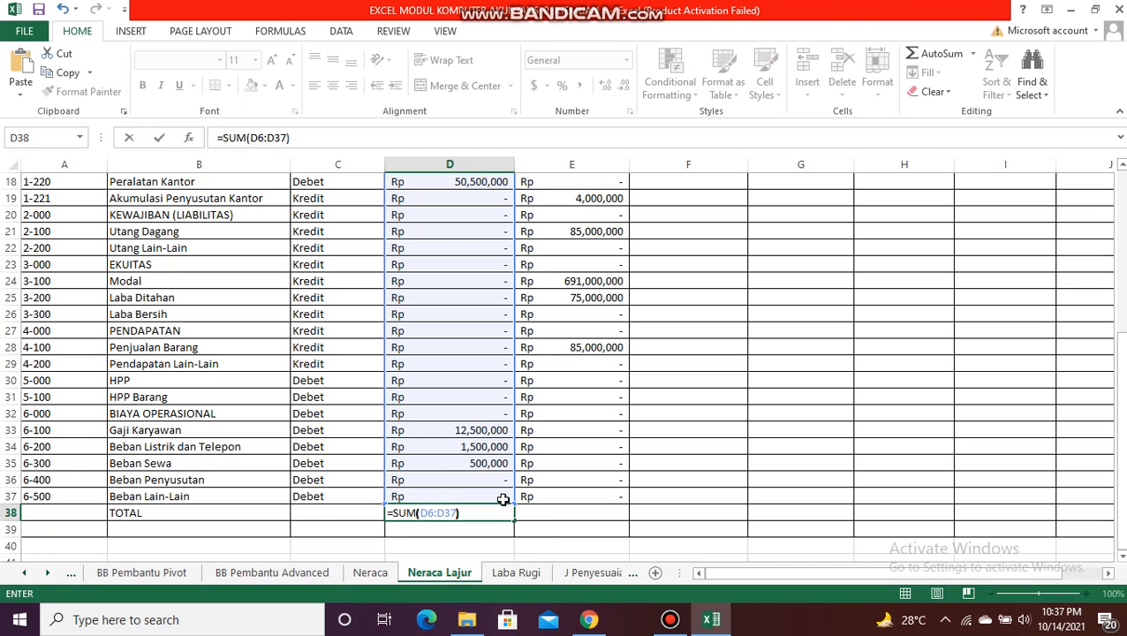
{"action": "key", "text": "Return"}
{"action": "left_click", "coordinate": [475, 512]}
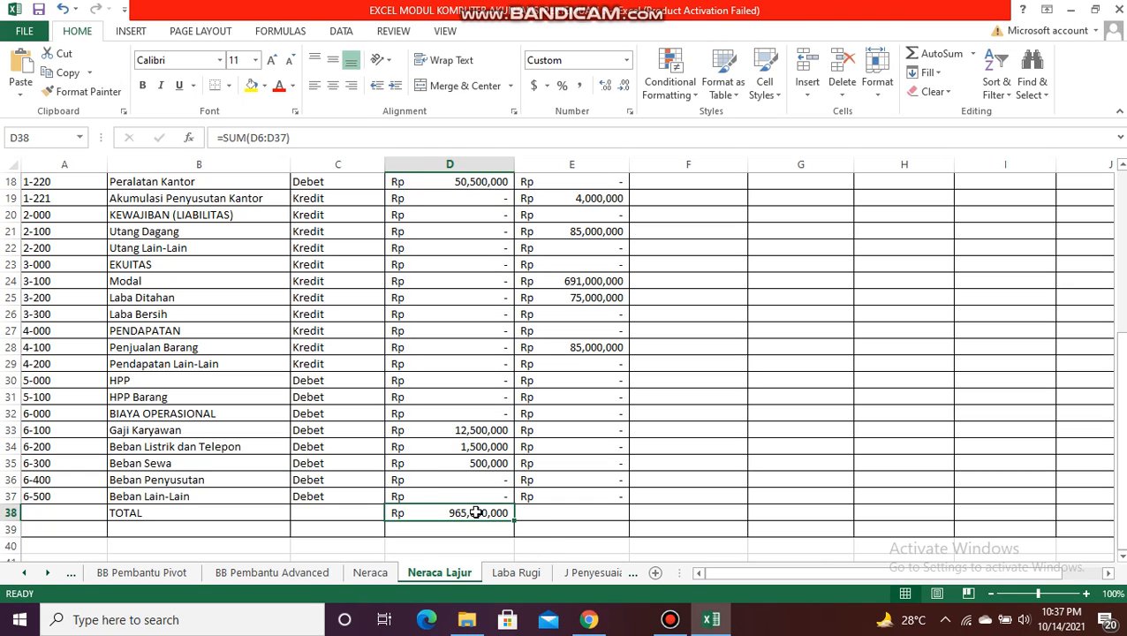
{"action": "left_click_drag", "start_coordinate": [514, 522], "coordinate": [623, 514]}
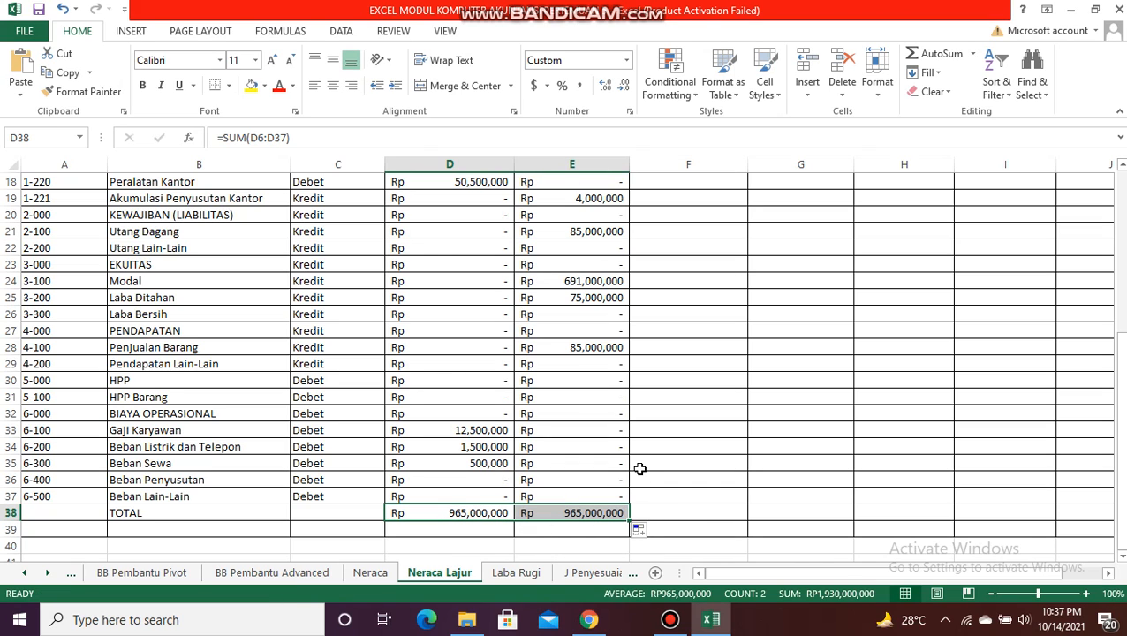
Step: Enter =VLOOKUP(A6,DAFTARAKUN,4,0) in F6, the first POS LAPORAN cell
{"action": "left_click_drag", "start_coordinate": [1120, 484], "coordinate": [1097, 300]}
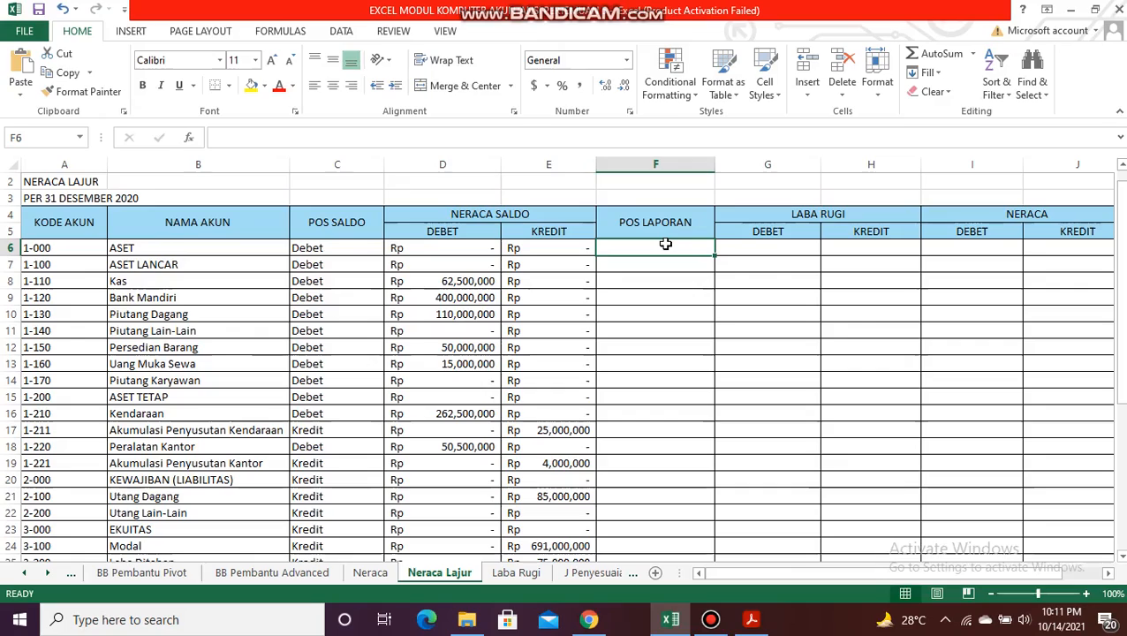
{"action": "type", "text": "=VLOO"}
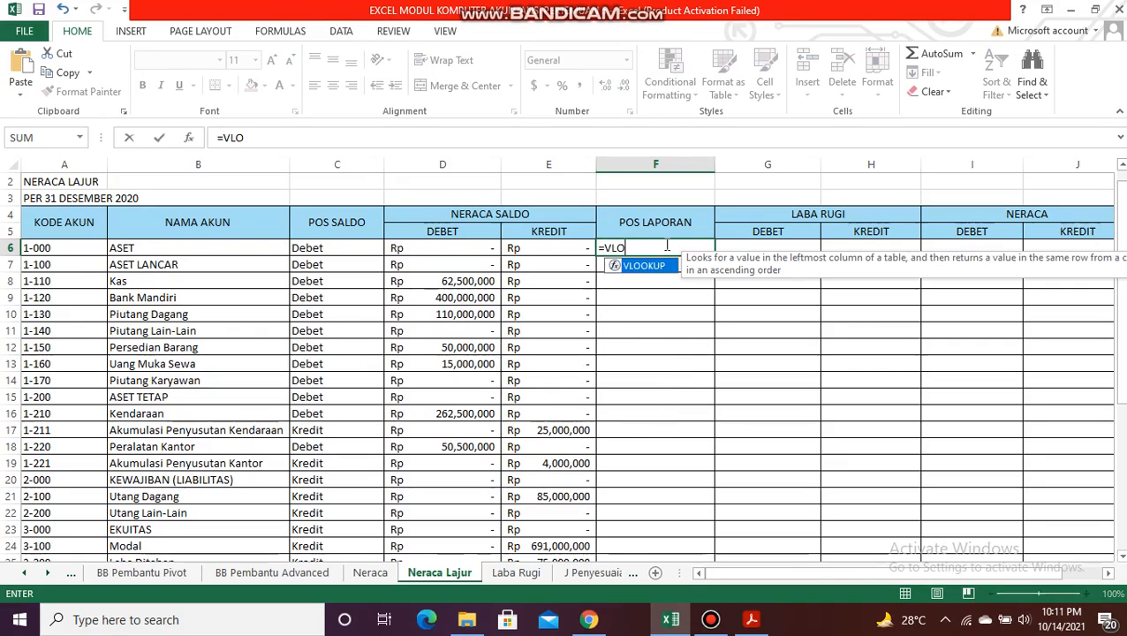
{"action": "double_click", "coordinate": [654, 265]}
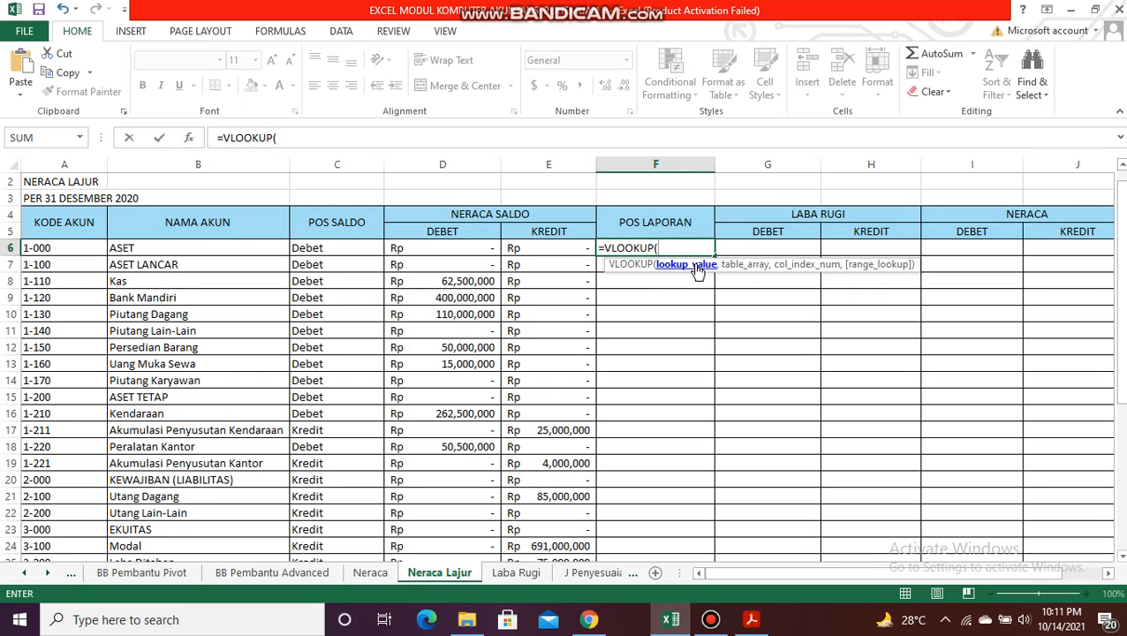
{"action": "left_click", "coordinate": [68, 252]}
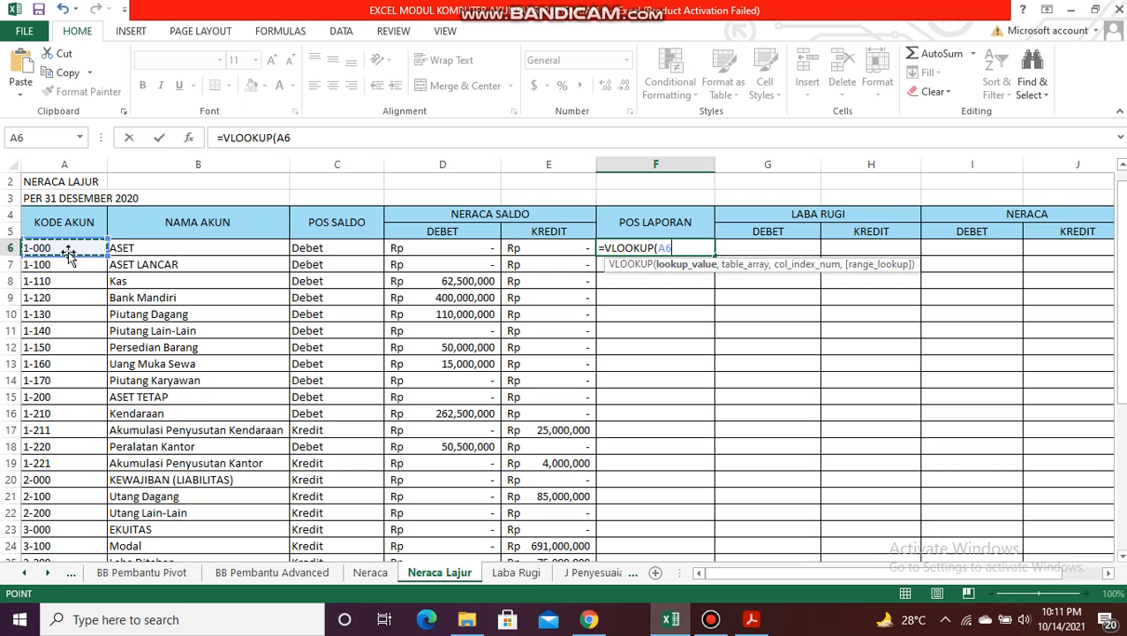
{"action": "type", "text": ",DAF"}
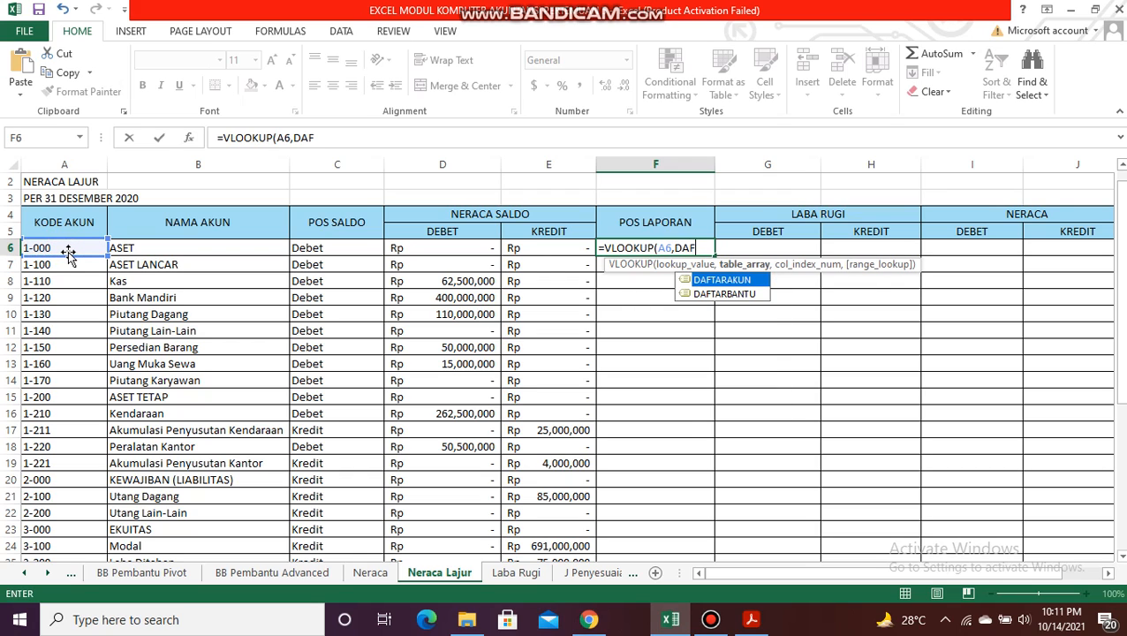
{"action": "double_click", "coordinate": [714, 281]}
{"action": "type", "text": ","}
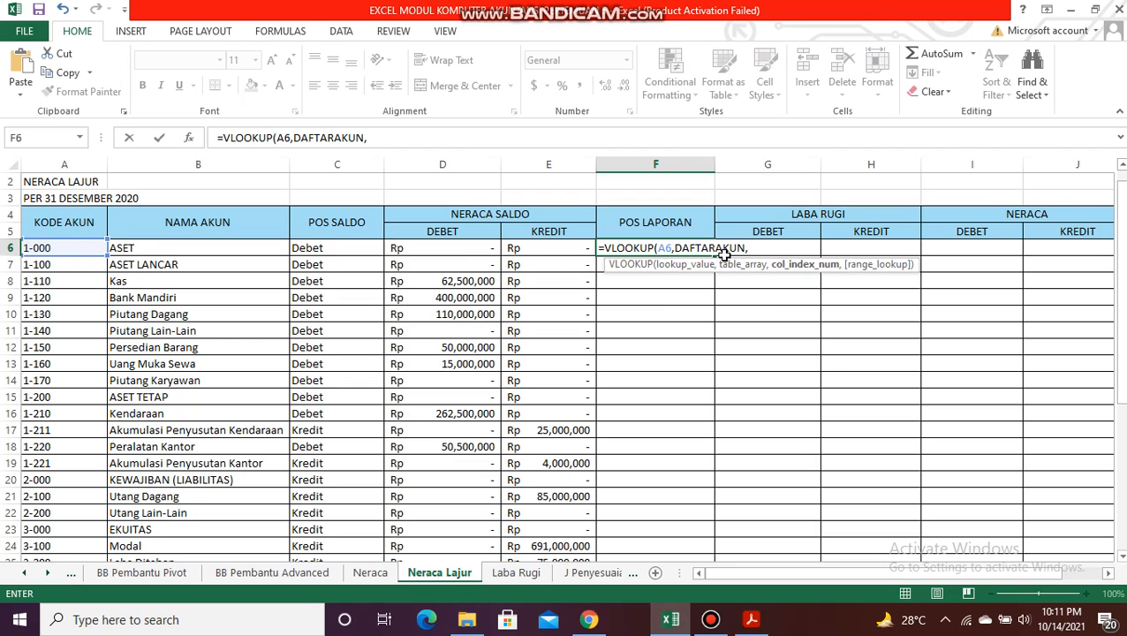
{"action": "type", "text": "4,0"}
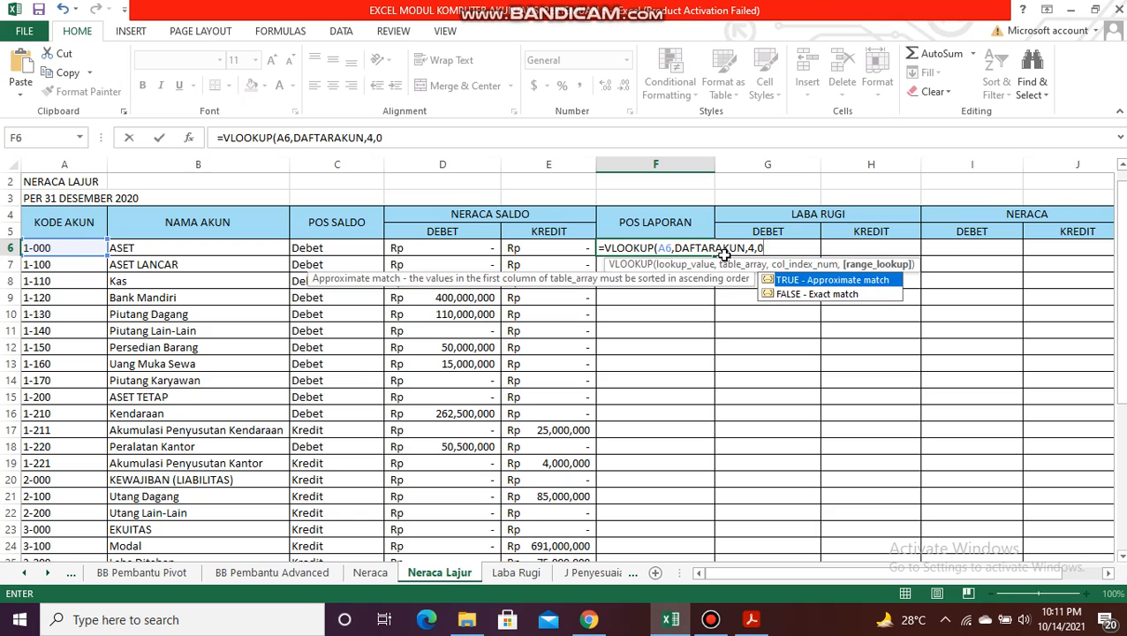
{"action": "type", "text": ")"}
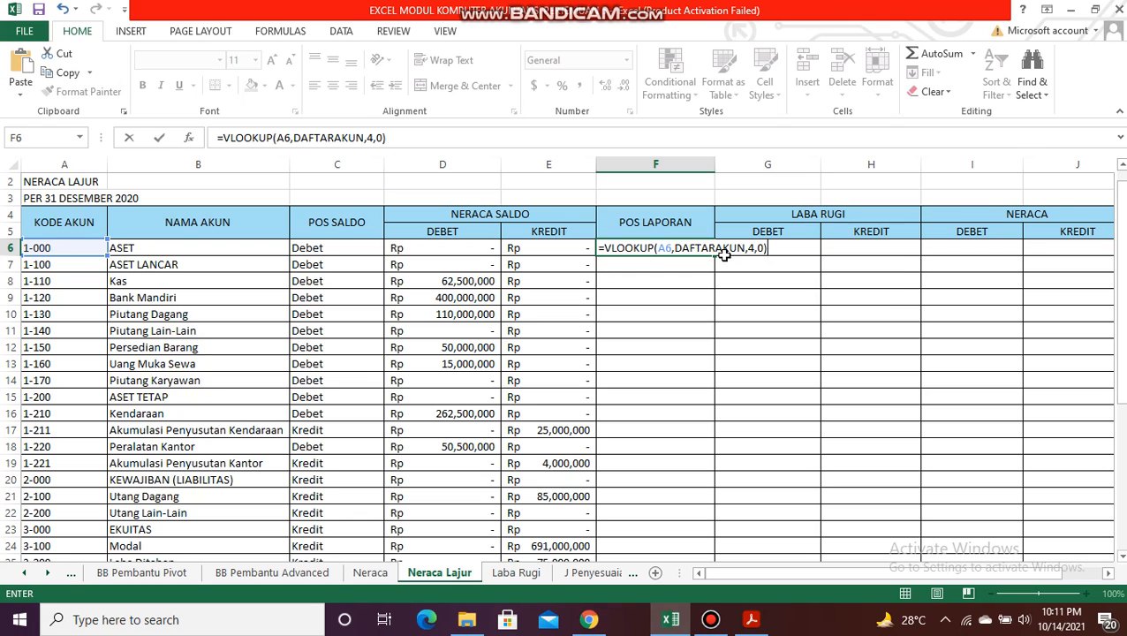
{"action": "key", "text": "Return"}
Step: Fill the F6 lookup formula down the POS LAPORAN column to the last account and check the filled rows
{"action": "left_click", "coordinate": [701, 251]}
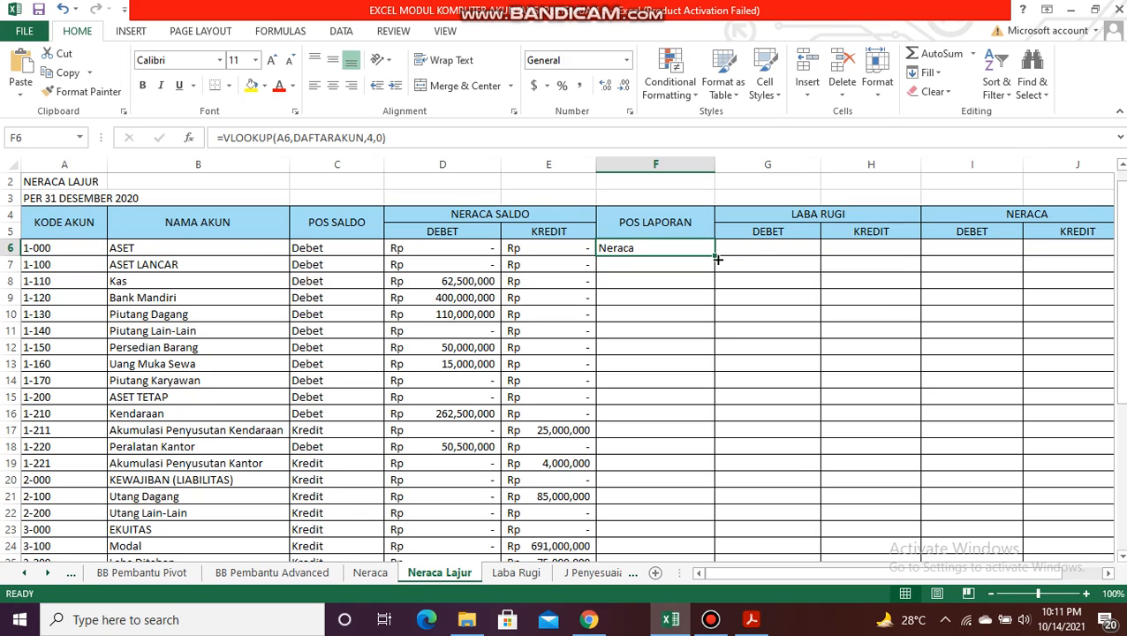
{"action": "double_click", "coordinate": [714, 254]}
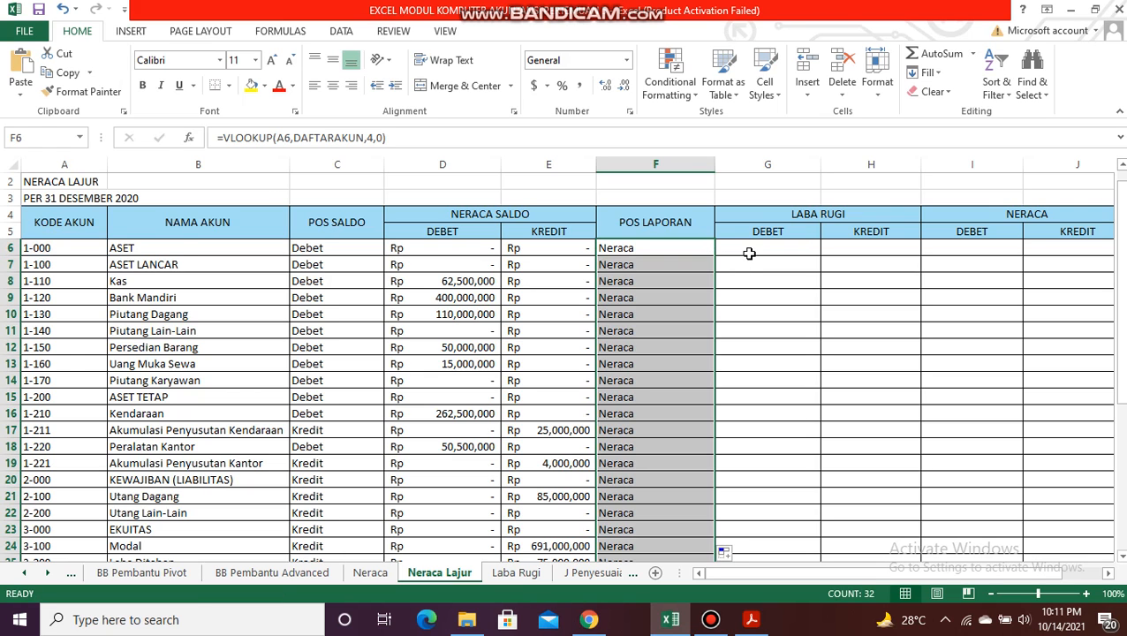
{"action": "left_click_drag", "start_coordinate": [1121, 288], "coordinate": [1120, 295]}
{"action": "left_click_drag", "start_coordinate": [1124, 451], "coordinate": [1121, 269]}
Step: Enter =IF(F6="RUGI LABA",D6,0) in G6, the first cell of the Laba Rugi DEBET column
{"action": "left_click", "coordinate": [817, 236]}
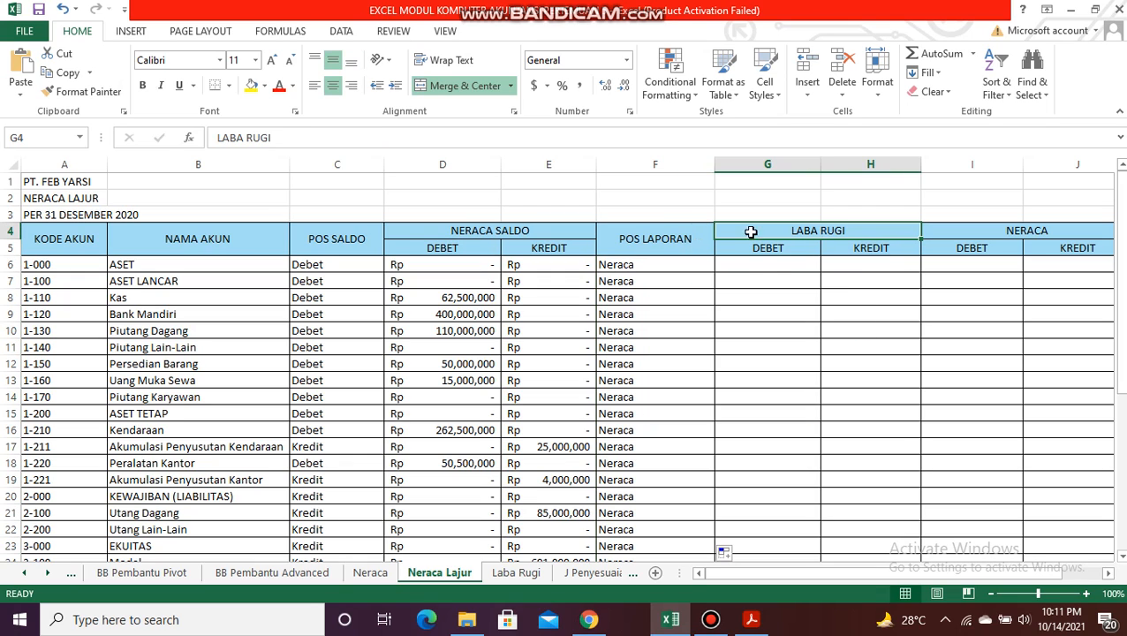
{"action": "left_click", "coordinate": [782, 265]}
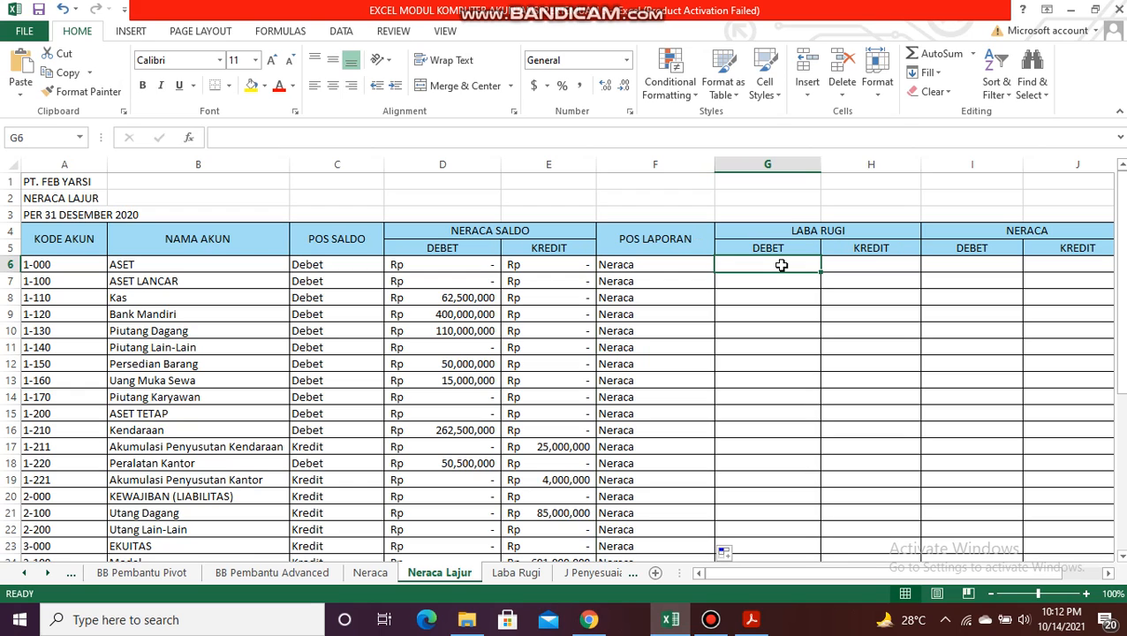
{"action": "type", "text": "=if("}
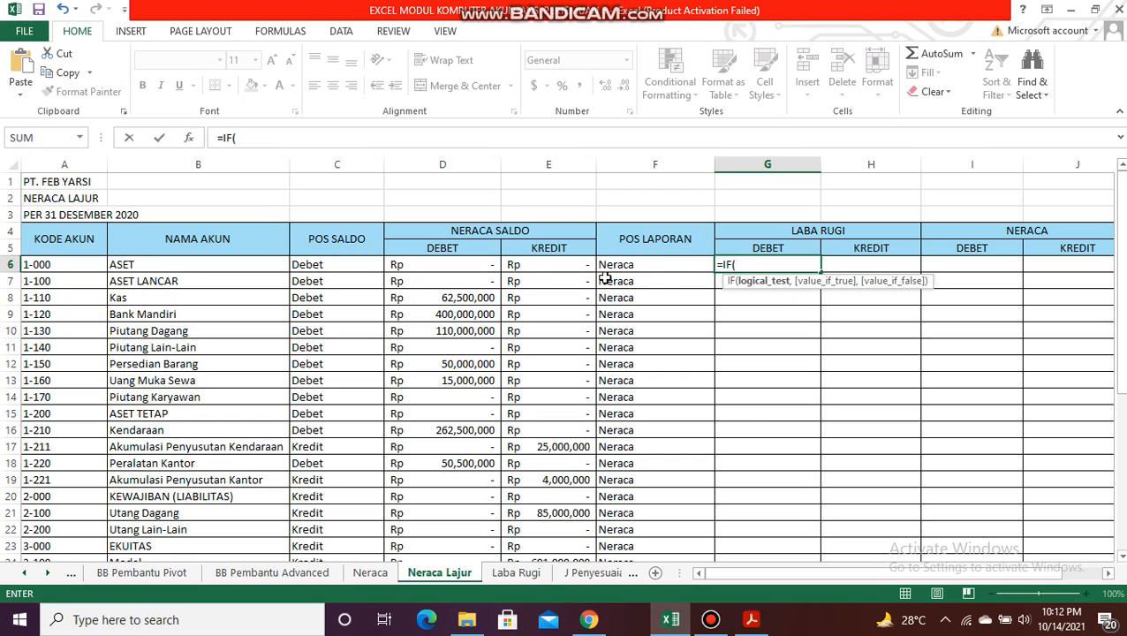
{"action": "left_click", "coordinate": [641, 264]}
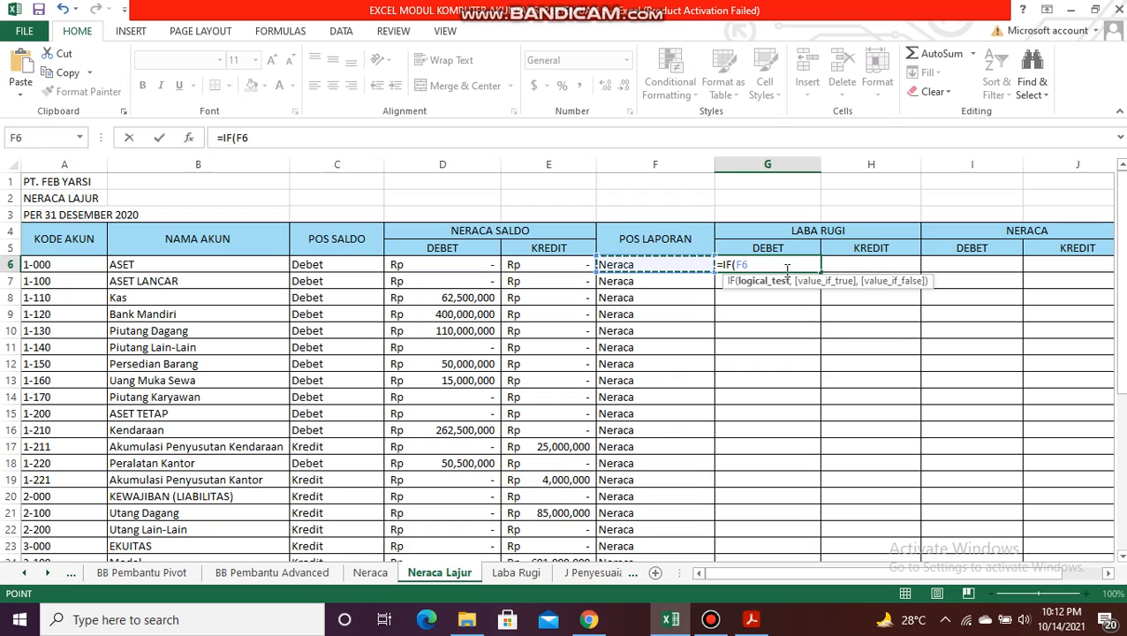
{"action": "type", "text": ","}
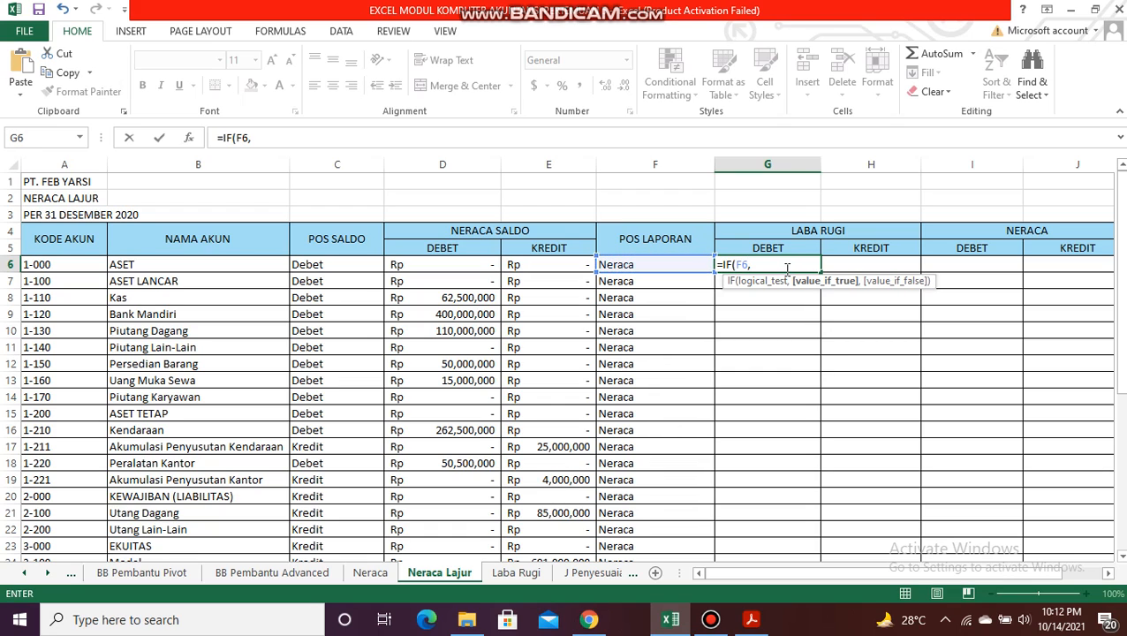
{"action": "key", "text": "BackSpace"}
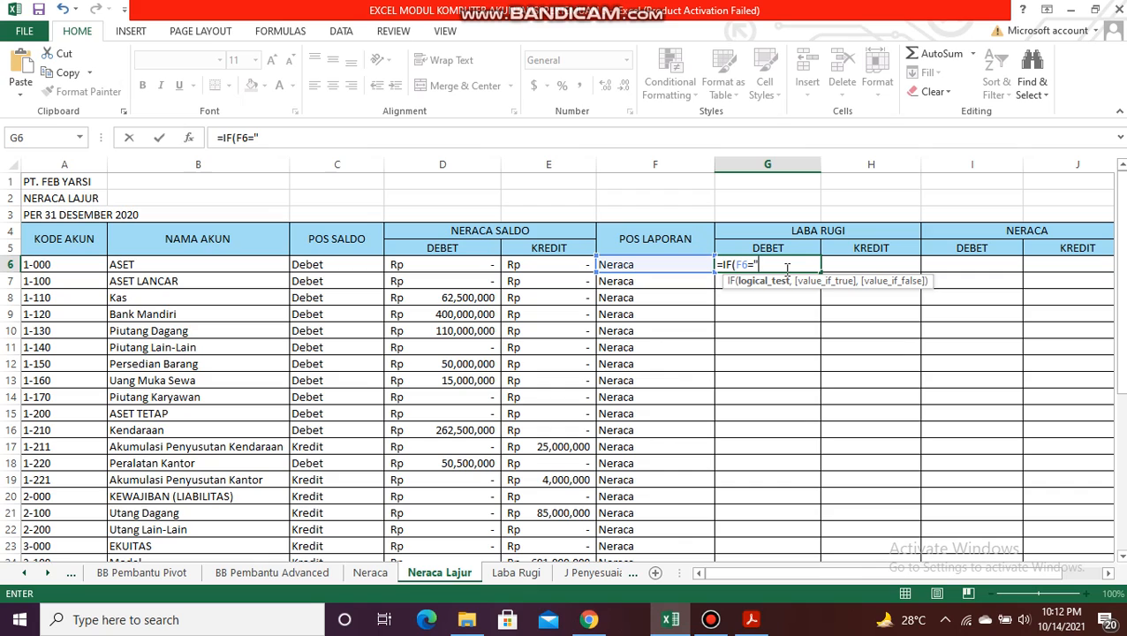
{"action": "type", "text": "RUGI LABA"}
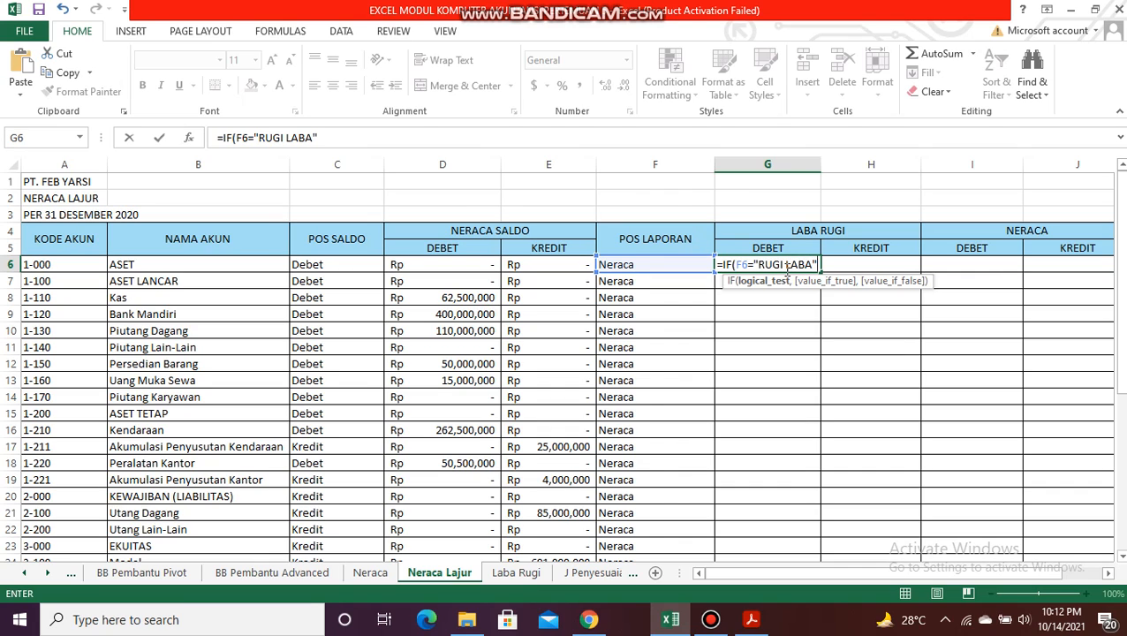
{"action": "type", "text": "\","}
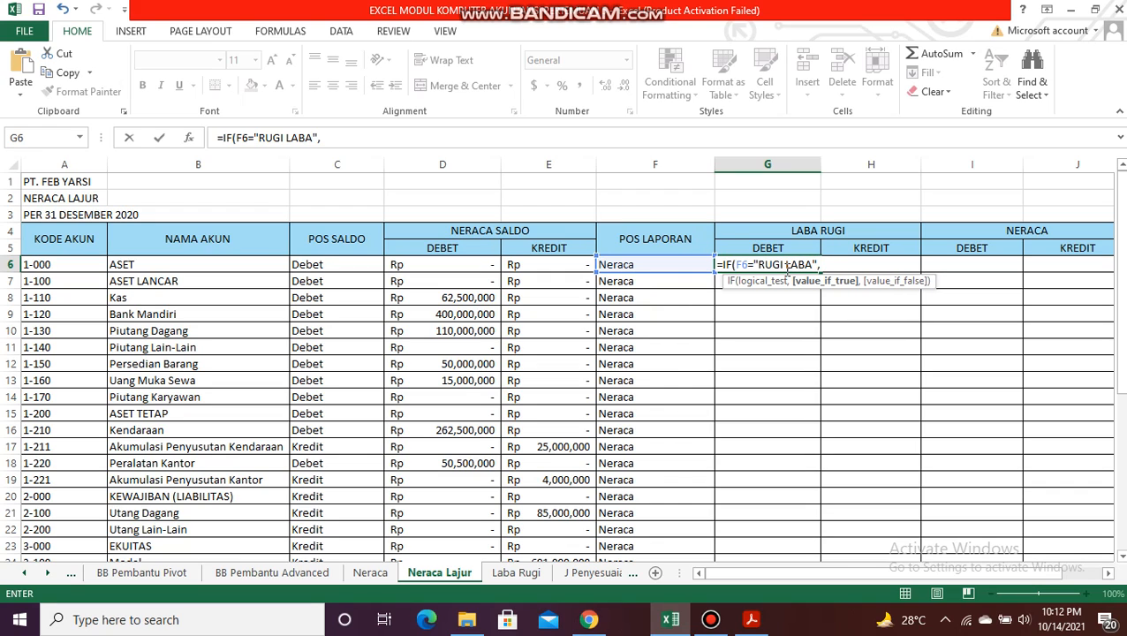
{"action": "left_click", "coordinate": [452, 264]}
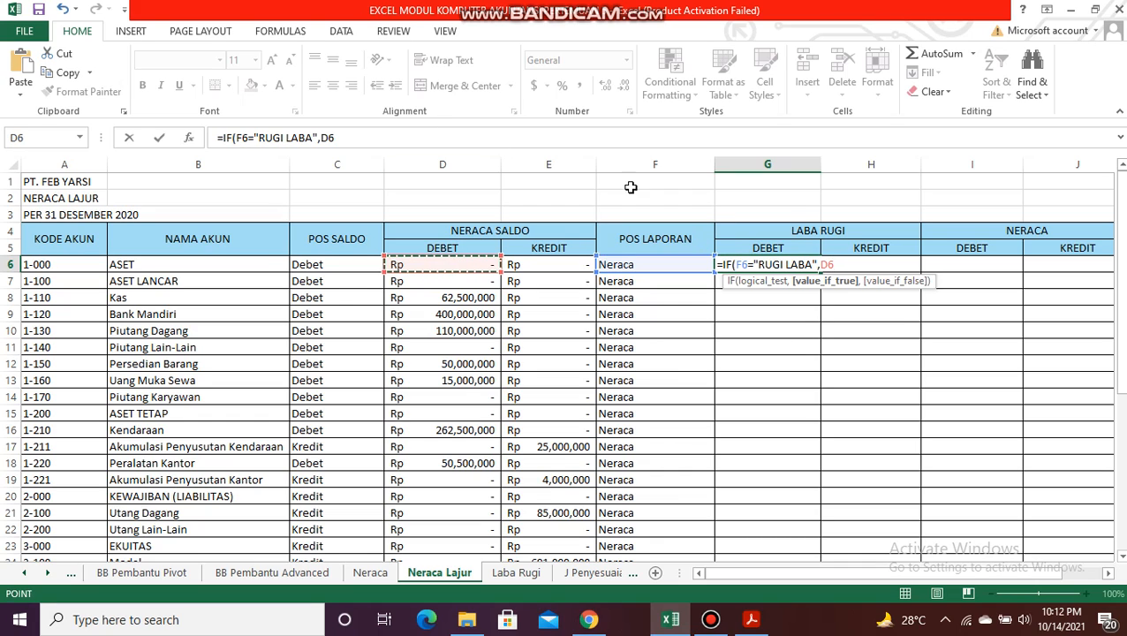
{"action": "type", "text": ",0"}
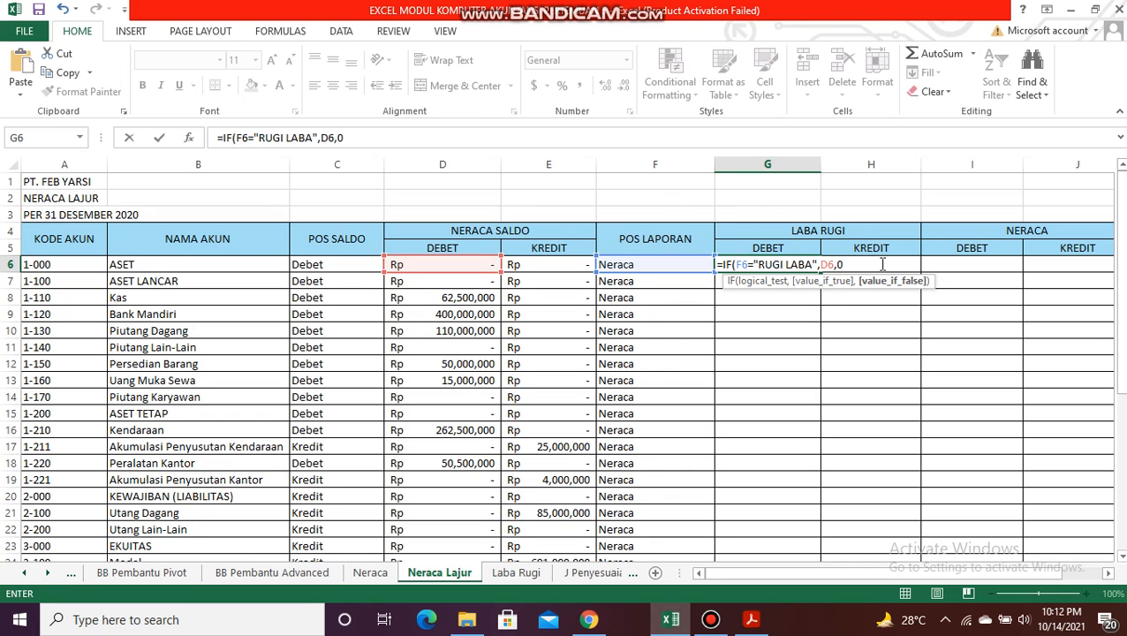
{"action": "type", "text": ")"}
{"action": "key", "text": "Return"}
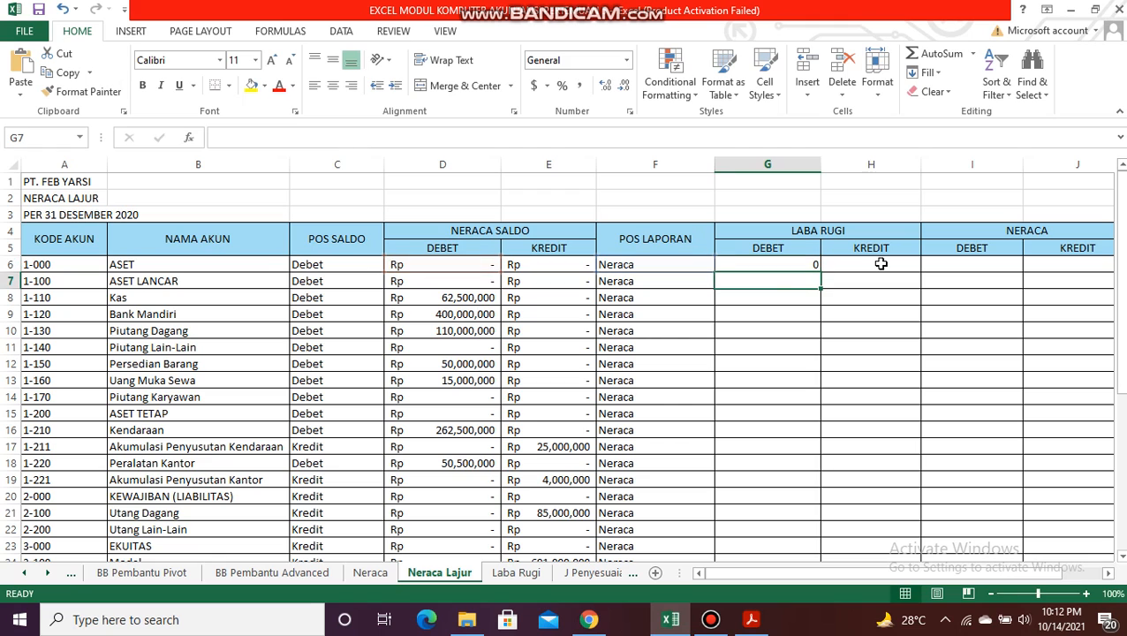
Step: Apply the custom Rp accounting number format to cell G6
{"action": "left_click", "coordinate": [768, 263]}
{"action": "left_click", "coordinate": [547, 86]}
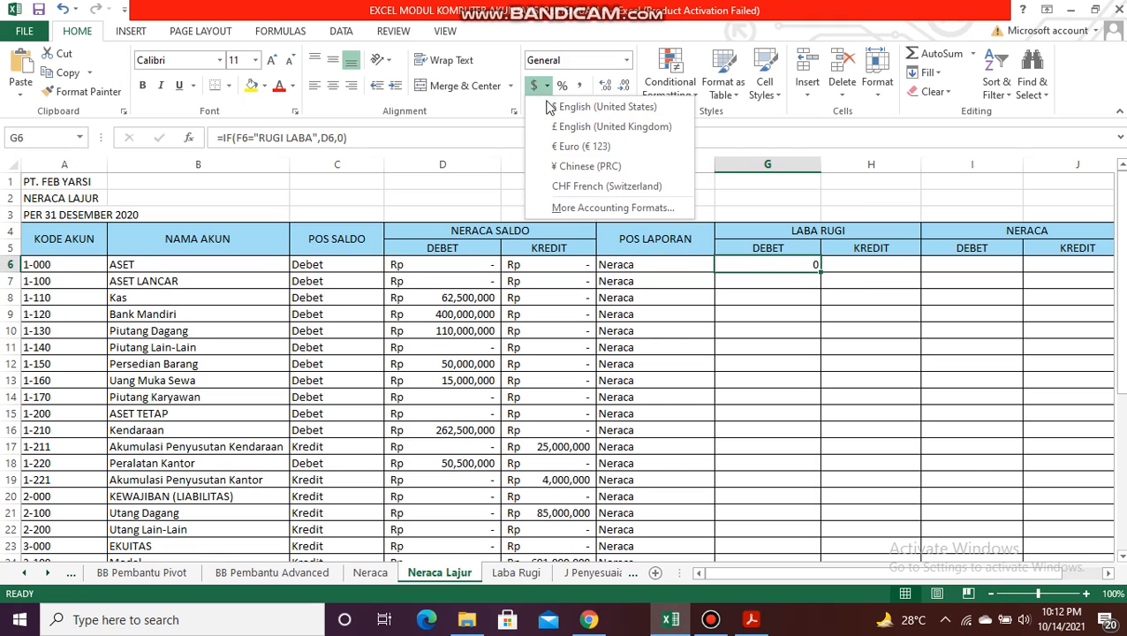
{"action": "left_click", "coordinate": [583, 211]}
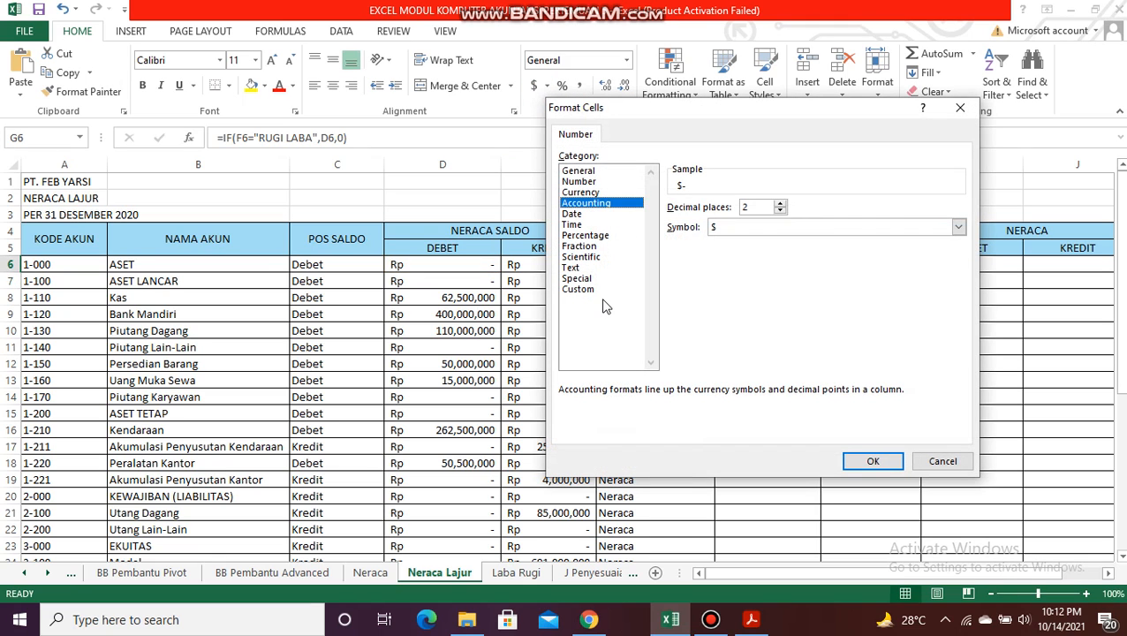
{"action": "left_click", "coordinate": [600, 292]}
{"action": "double_click", "coordinate": [720, 322]}
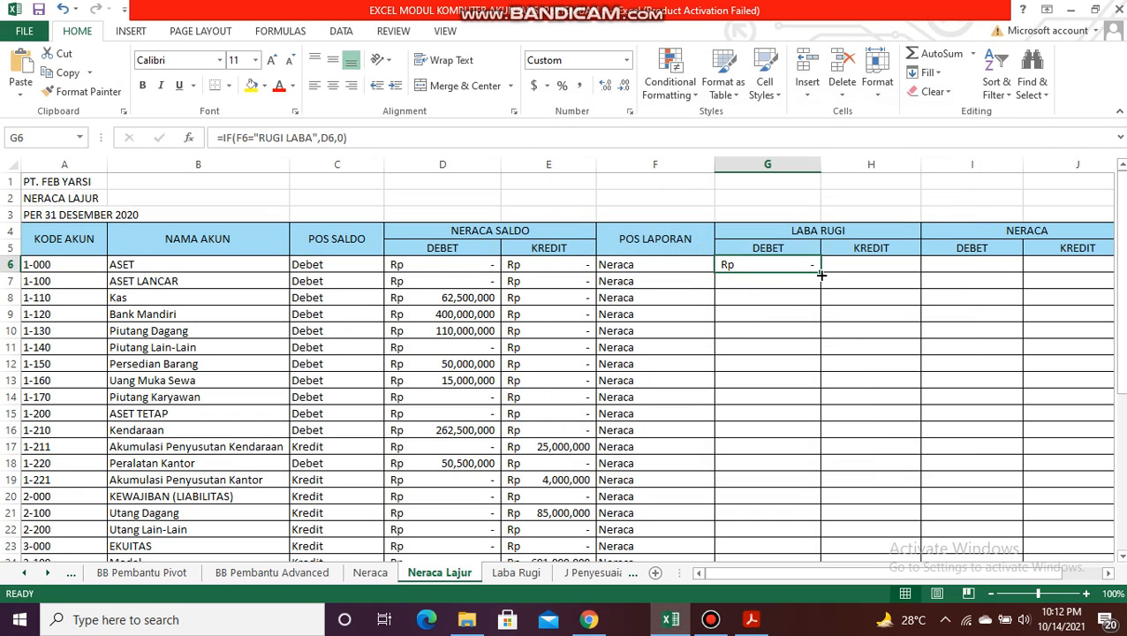
Step: Fill the G6 formula down the Laba Rugi DEBET column to the last account and check the filled rows
{"action": "double_click", "coordinate": [818, 273]}
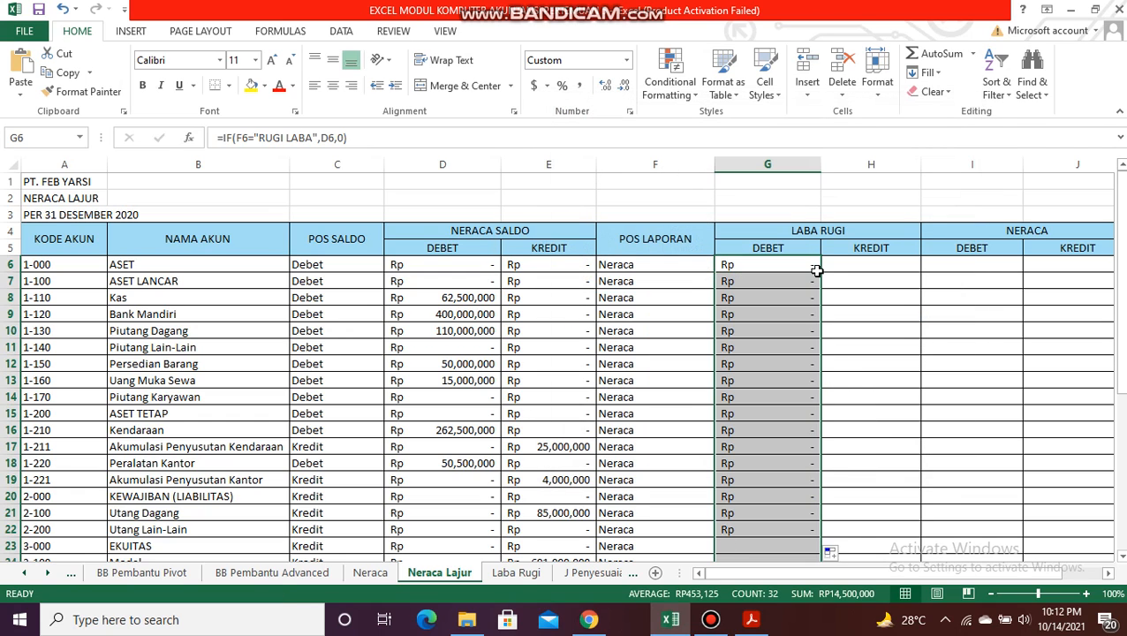
{"action": "left_click_drag", "start_coordinate": [1124, 352], "coordinate": [1120, 373]}
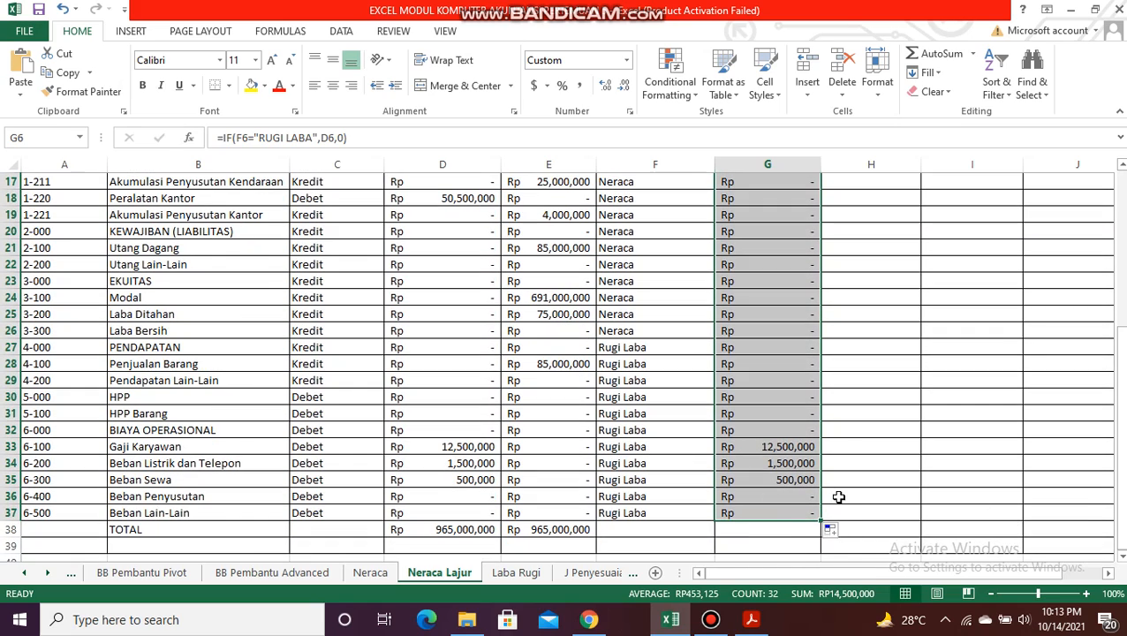
{"action": "left_click_drag", "start_coordinate": [1120, 371], "coordinate": [1120, 351]}
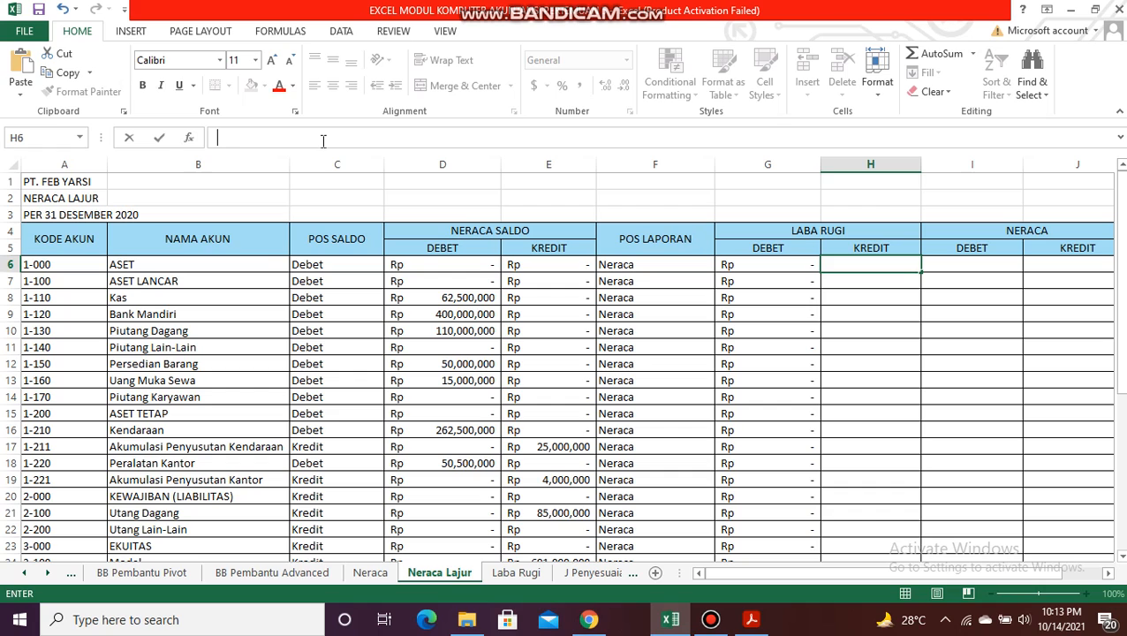
Step: Enter =IF(F6="RUGI LABA",E6,0) in H6, the first cell of the Laba Rugi KREDIT column
{"action": "type", "text": "=IF"}
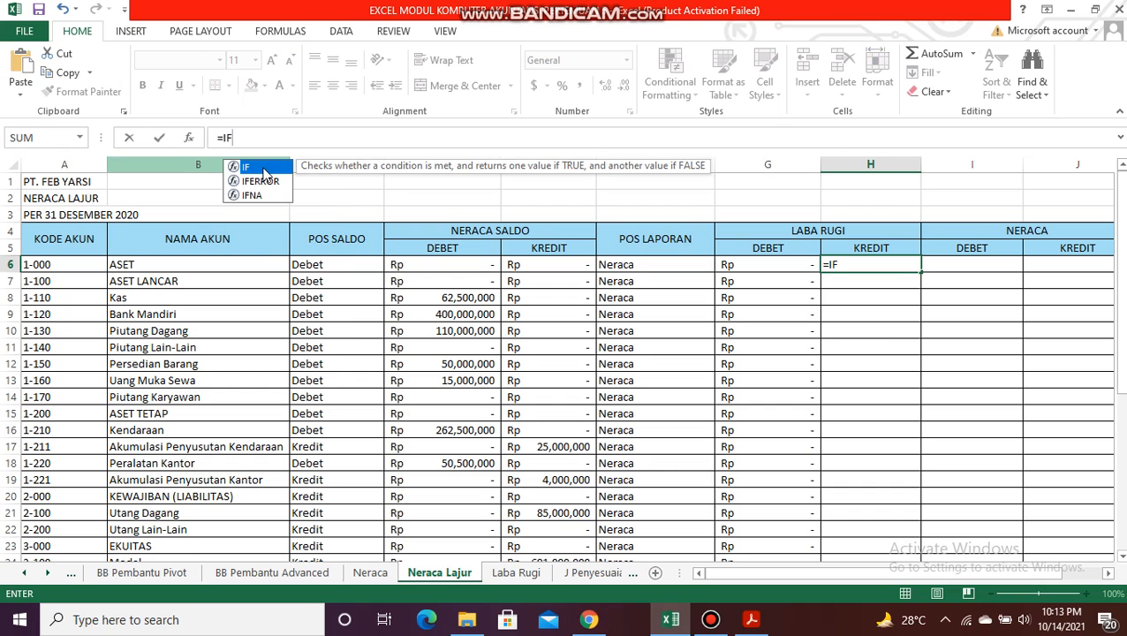
{"action": "type", "text": "("}
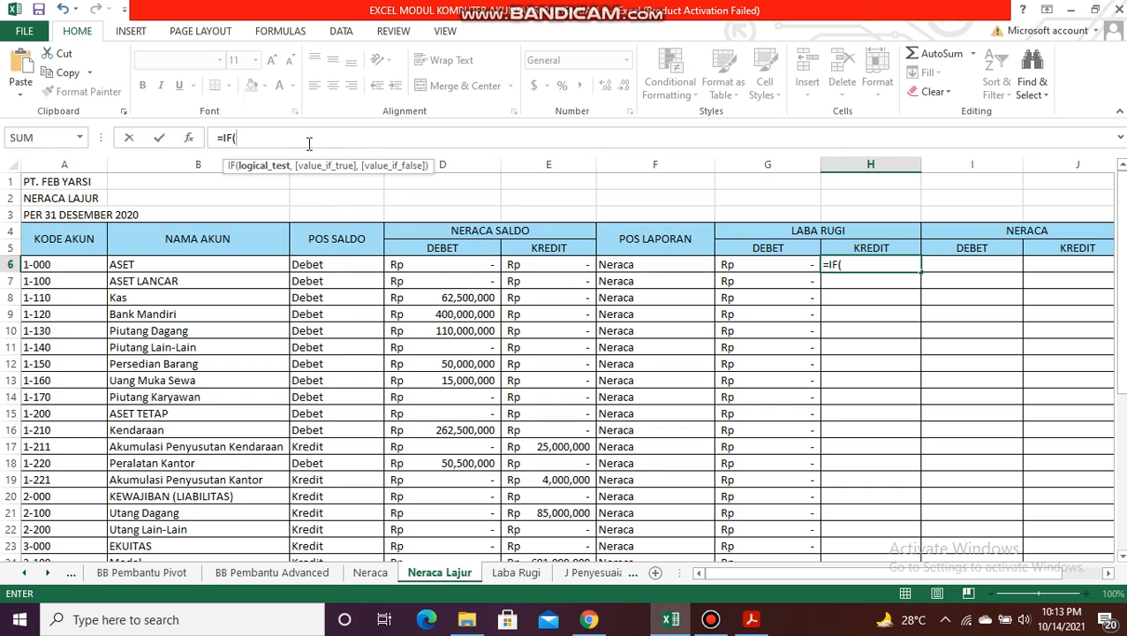
{"action": "left_click", "coordinate": [657, 265]}
{"action": "type", "text": ","}
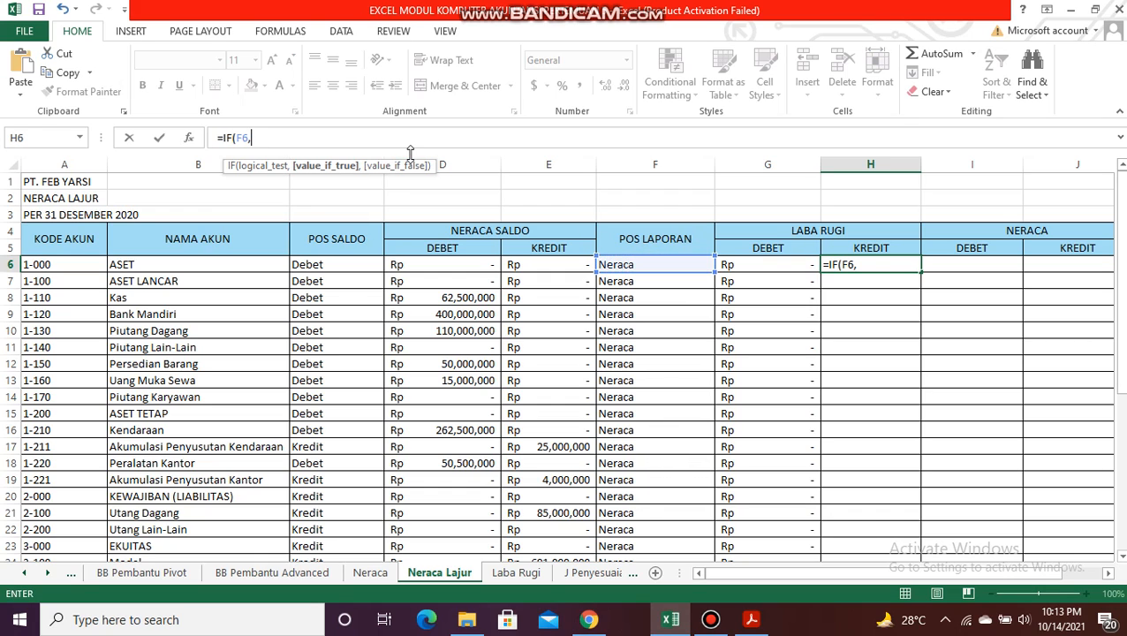
{"action": "key", "text": "BackSpace"}
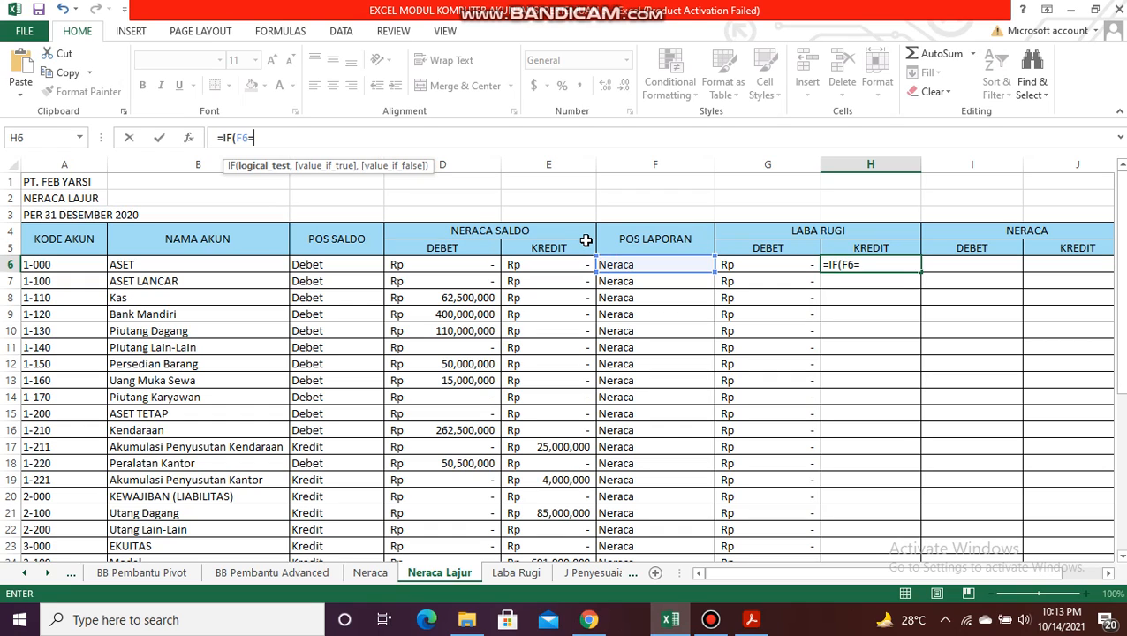
{"action": "type", "text": "=\"RUGI LAB"}
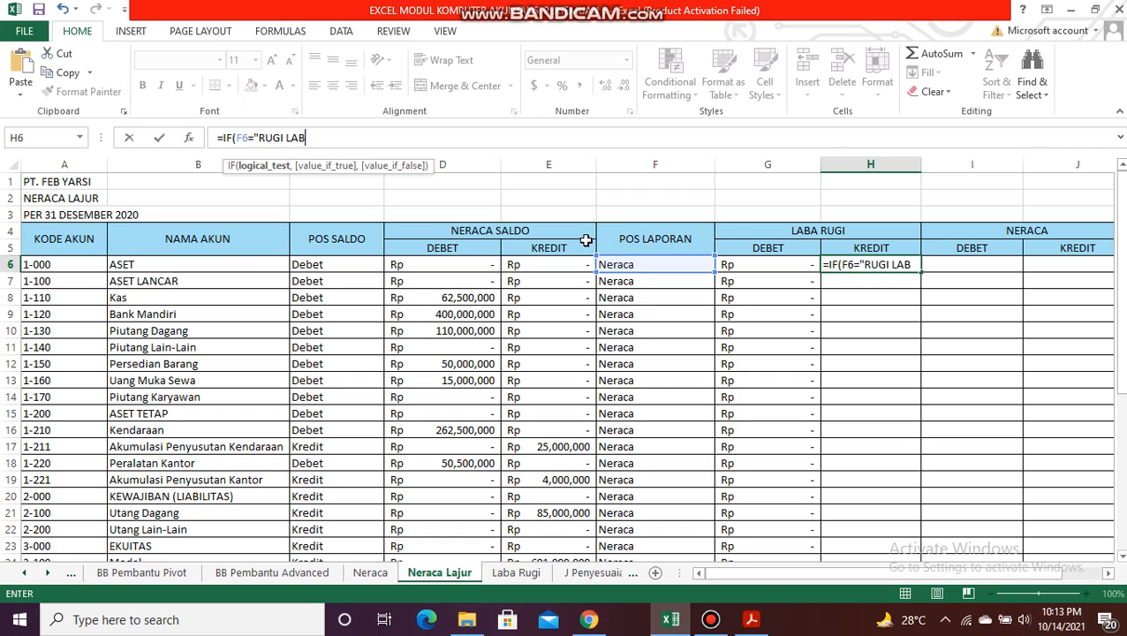
{"action": "type", "text": "A\""}
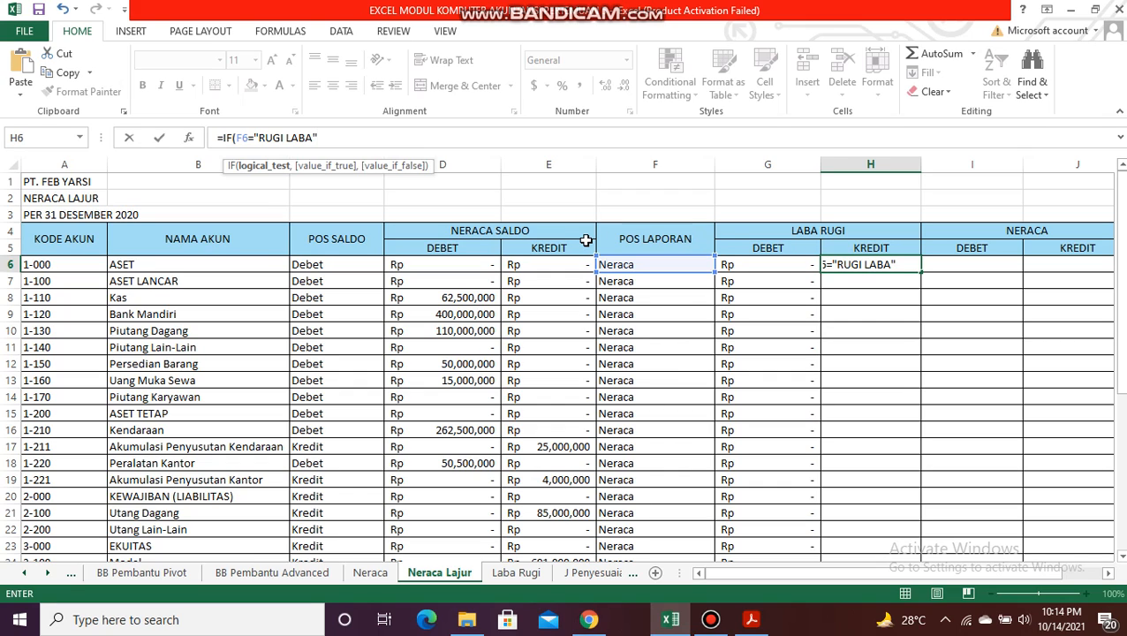
{"action": "type", "text": ","}
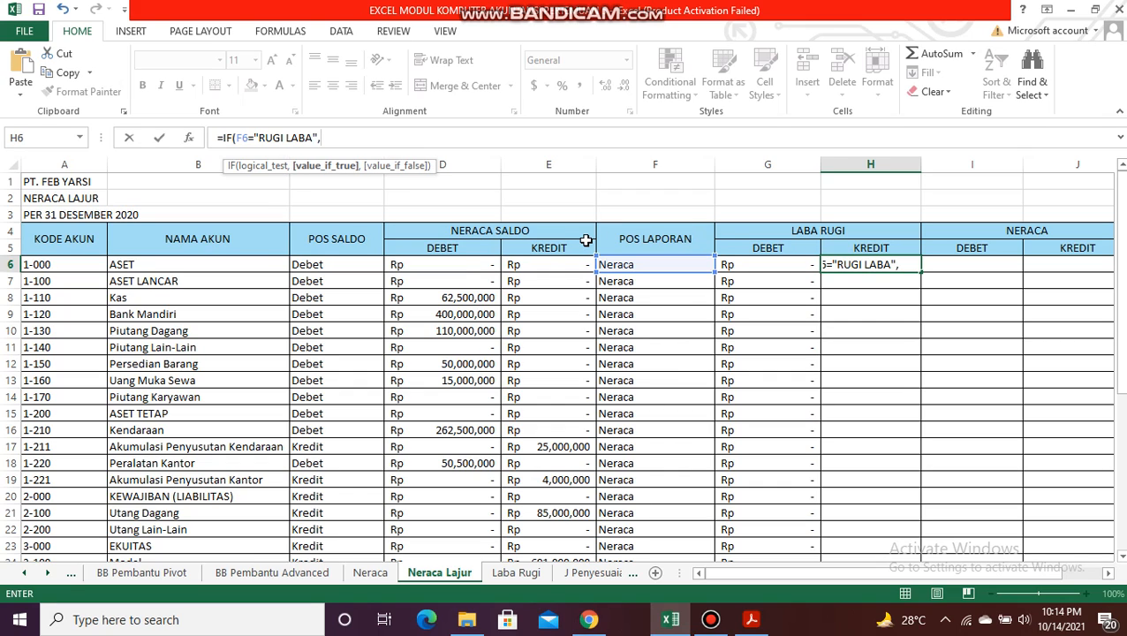
{"action": "left_click", "coordinate": [558, 265]}
{"action": "type", "text": ",0)"}
{"action": "key", "text": "Return"}
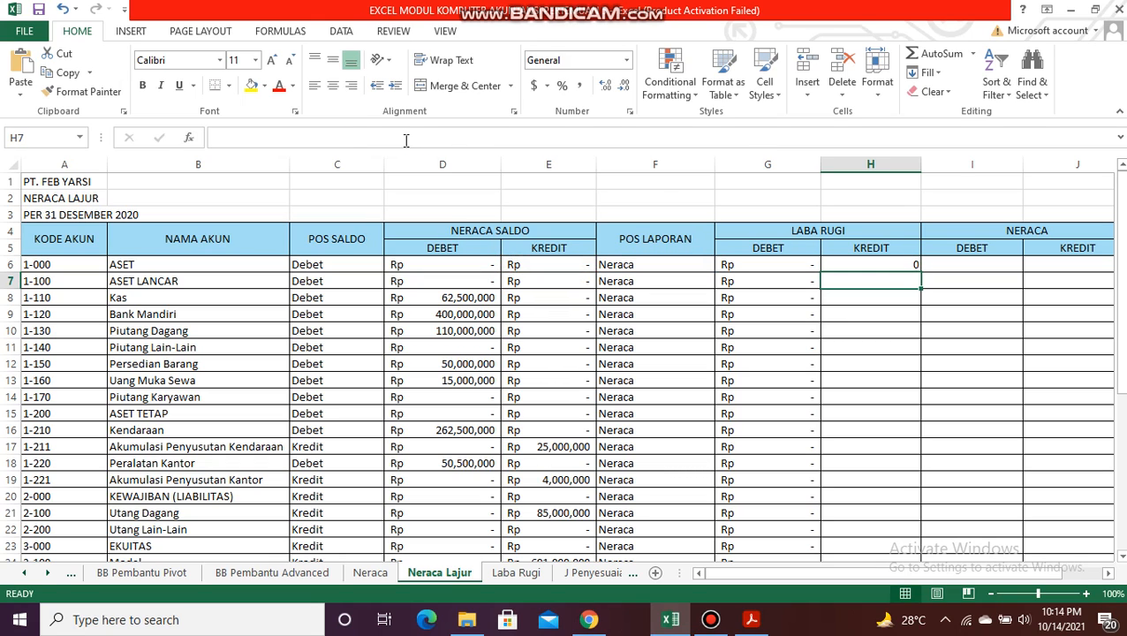
Step: Apply the custom Rp accounting number format to cell H6
{"action": "left_click", "coordinate": [855, 267]}
{"action": "left_click", "coordinate": [547, 86]}
{"action": "left_click", "coordinate": [576, 206]}
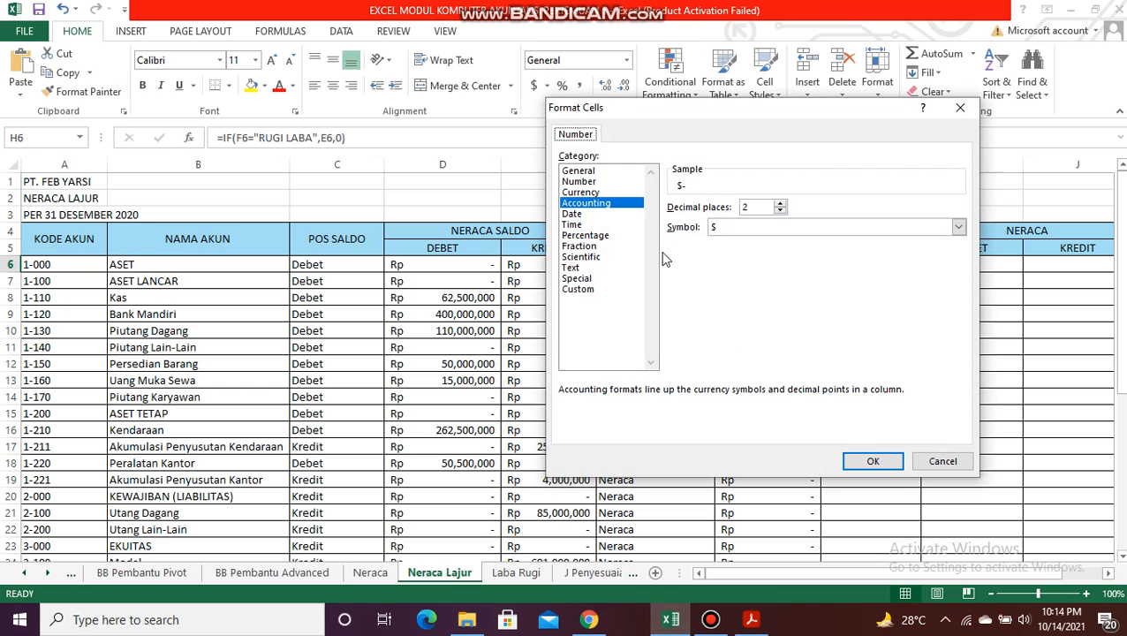
{"action": "left_click", "coordinate": [606, 289]}
{"action": "left_click", "coordinate": [722, 323]}
{"action": "double_click", "coordinate": [723, 323]}
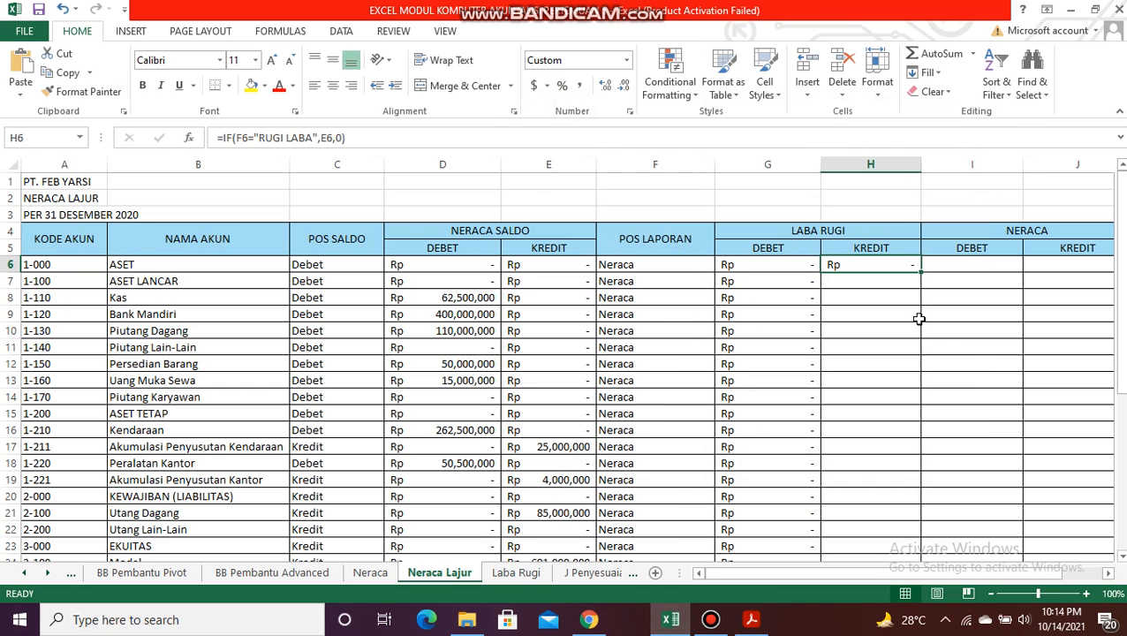
Step: Fill the H6 formula down the Laba Rugi KREDIT column to the last account and check the filled rows
{"action": "double_click", "coordinate": [920, 271]}
{"action": "left_click_drag", "start_coordinate": [1120, 329], "coordinate": [1120, 335]}
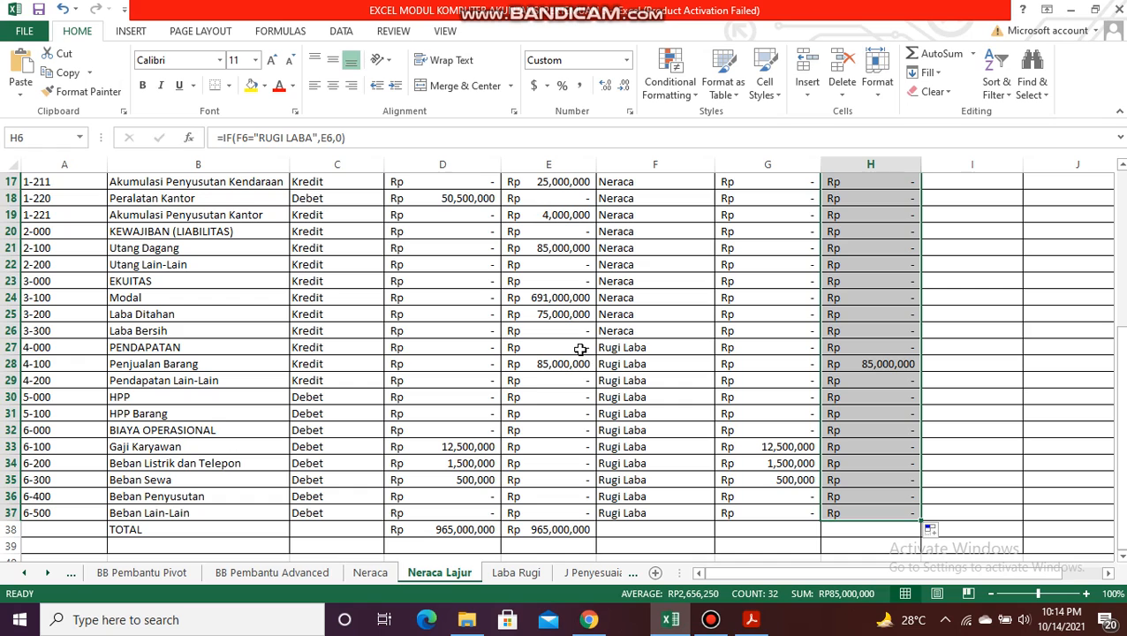
{"action": "left_click_drag", "start_coordinate": [1120, 433], "coordinate": [1102, 261]}
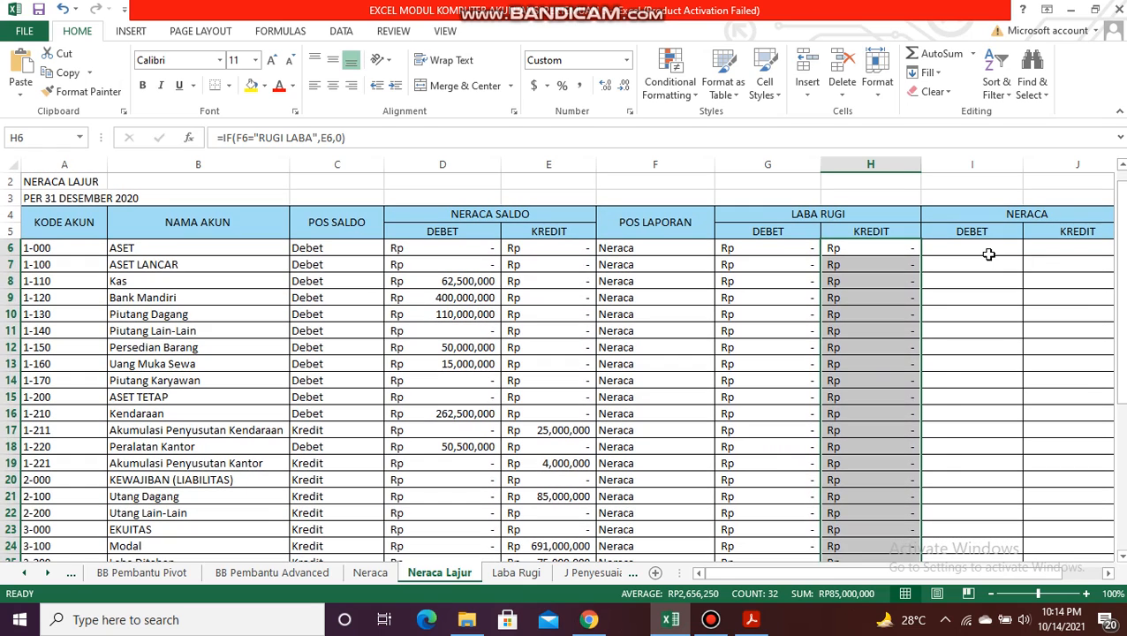
Step: Enter =IF(F6="NERACA",D6,0) in I6, the first cell of the Neraca DEBET column
{"action": "left_click", "coordinate": [988, 252]}
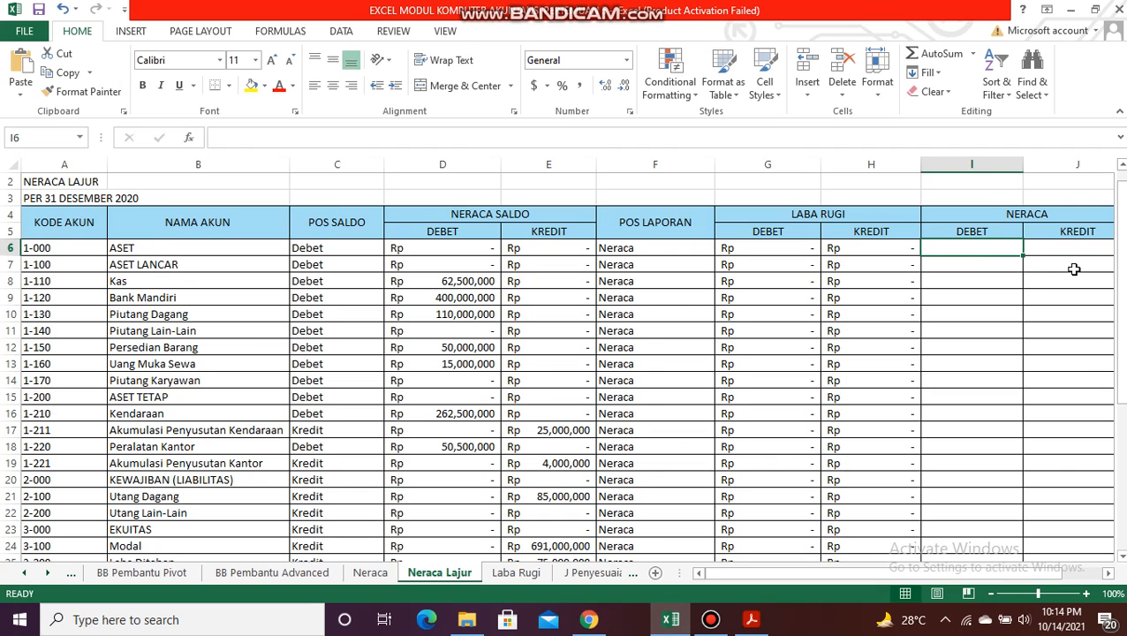
{"action": "type", "text": "=IF"}
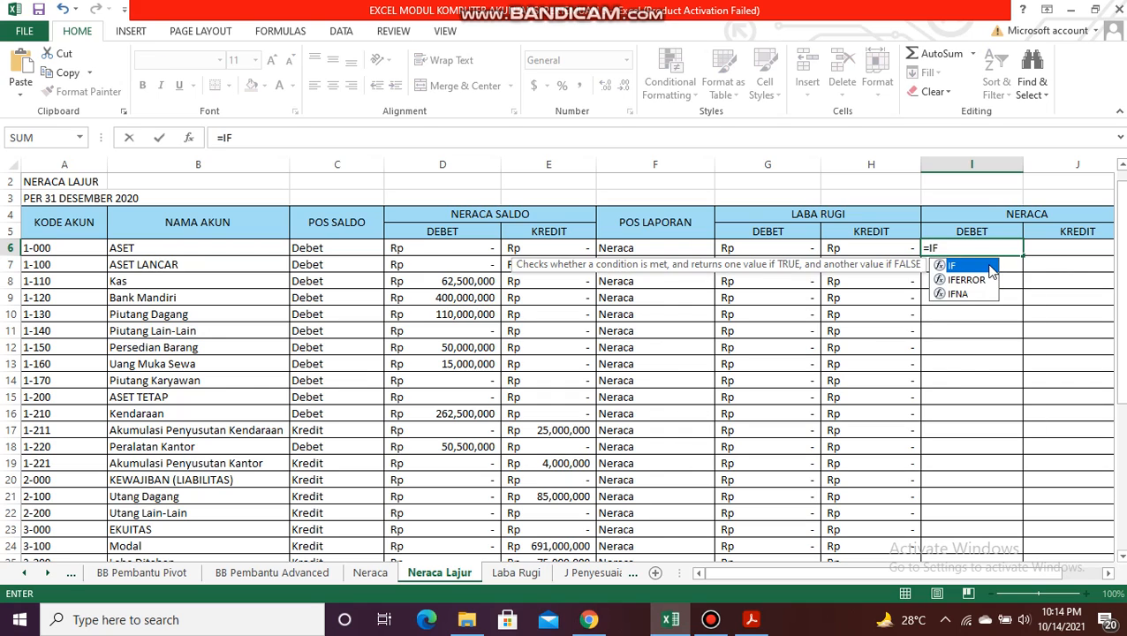
{"action": "double_click", "coordinate": [989, 265]}
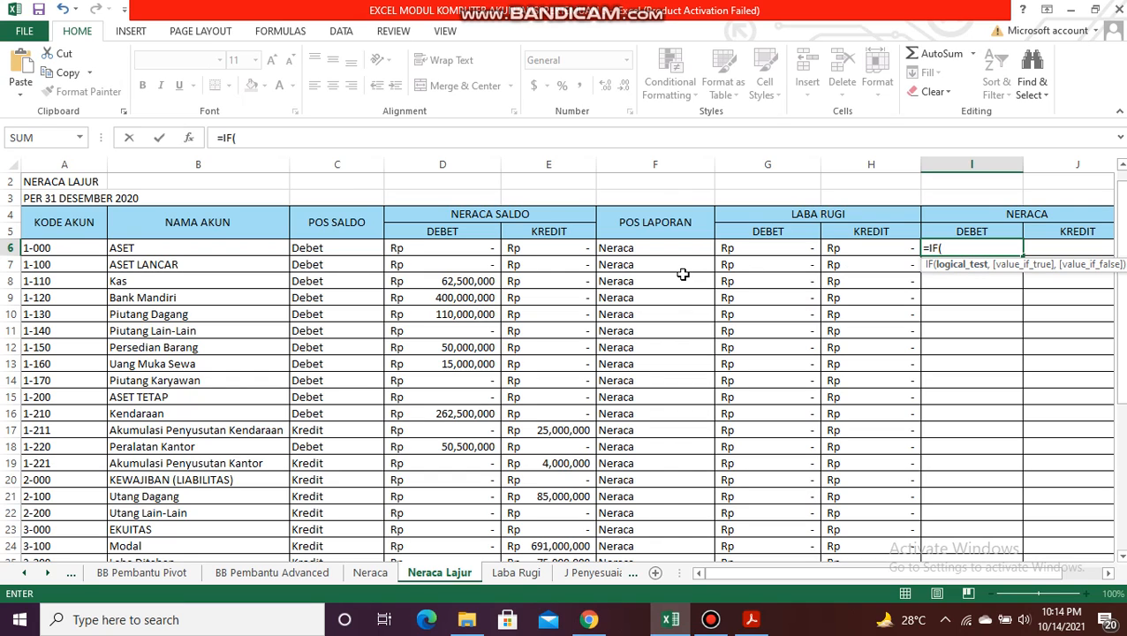
{"action": "left_click", "coordinate": [641, 254]}
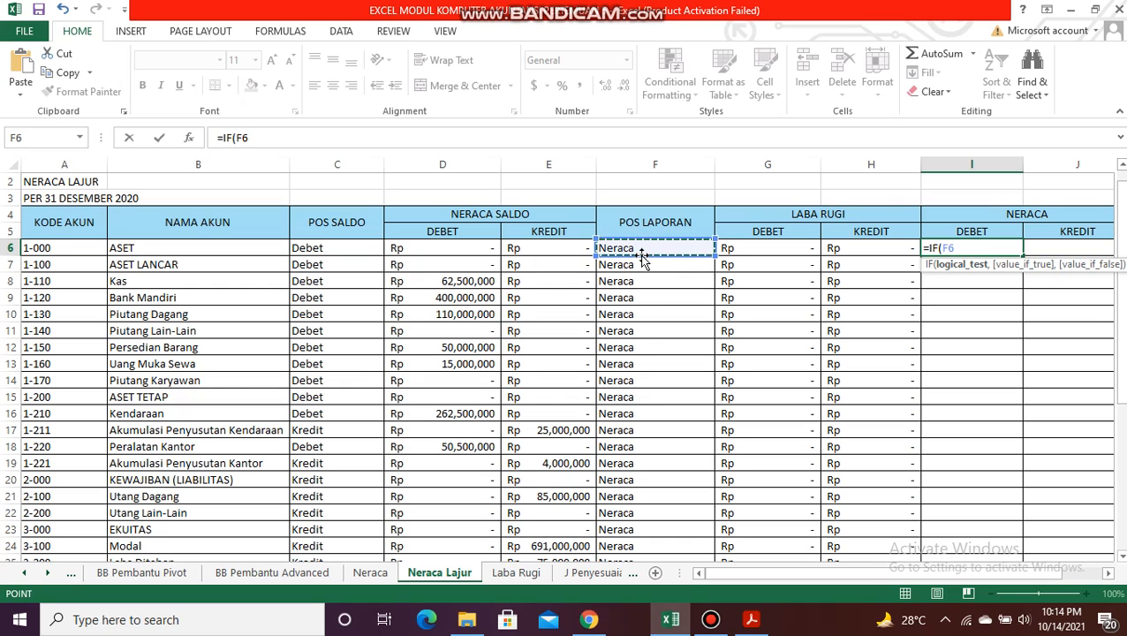
{"action": "type", "text": "="}
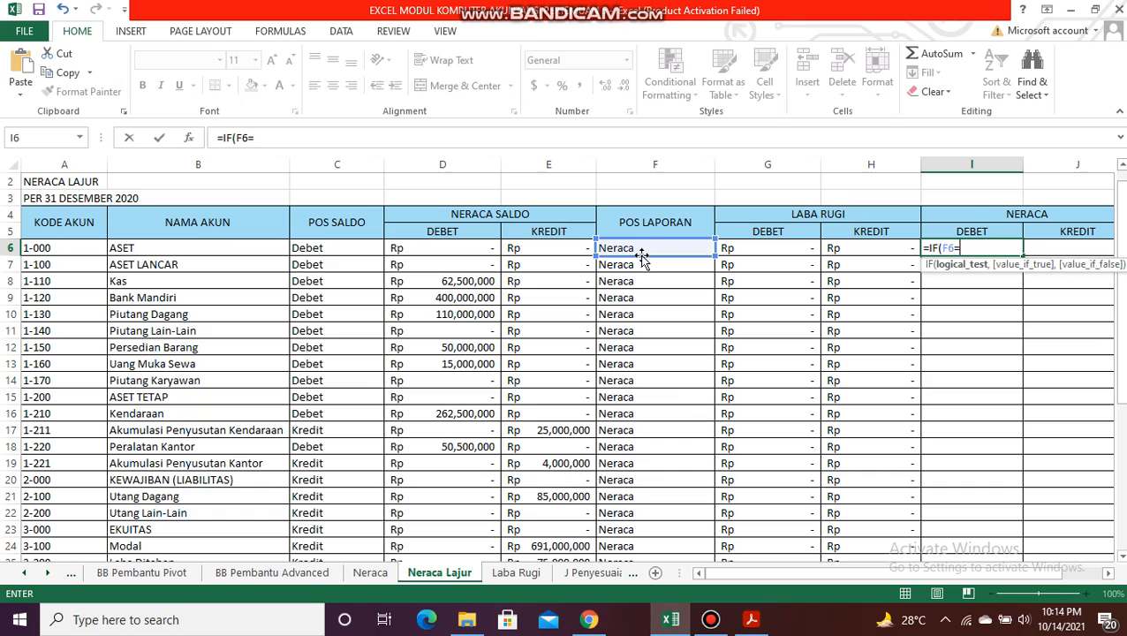
{"action": "type", "text": "\"NERACA"}
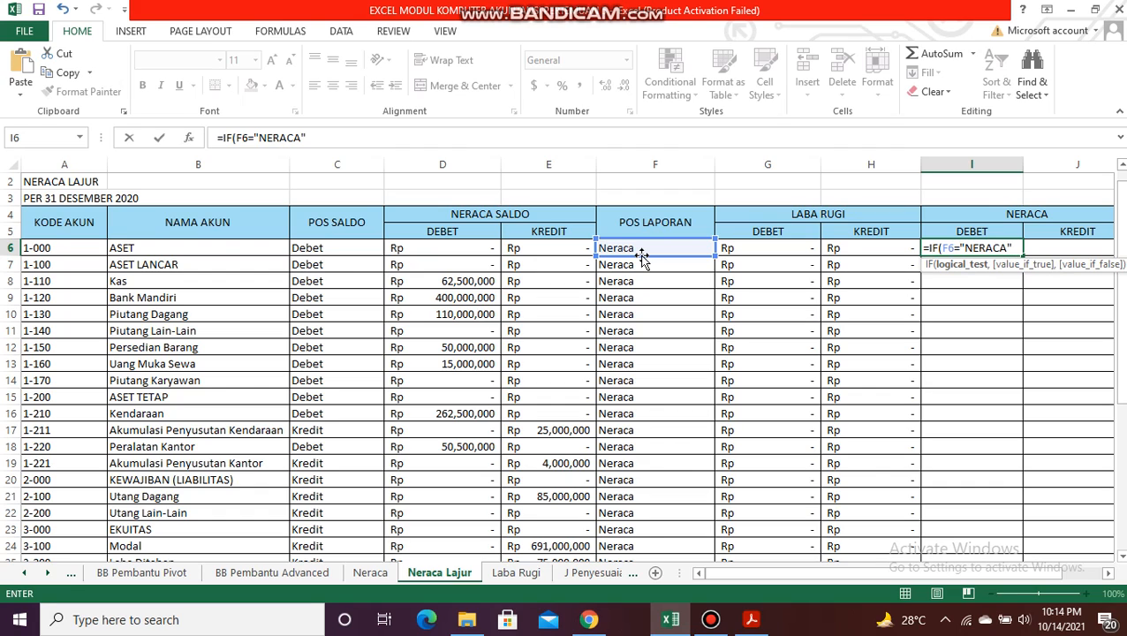
{"action": "type", "text": "\","}
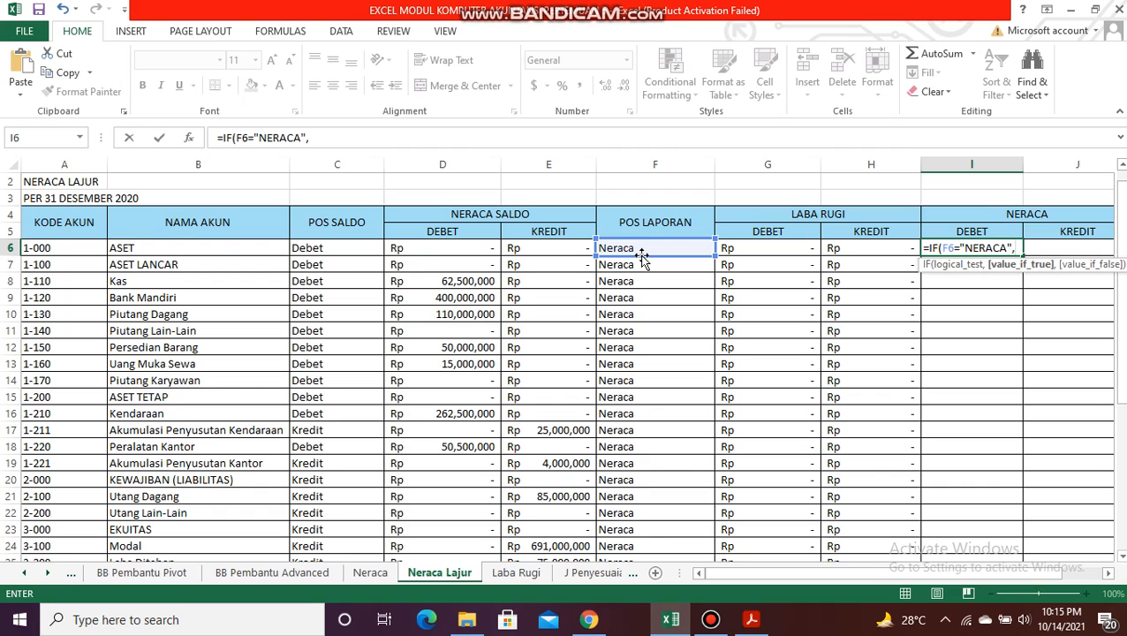
{"action": "left_click", "coordinate": [476, 253]}
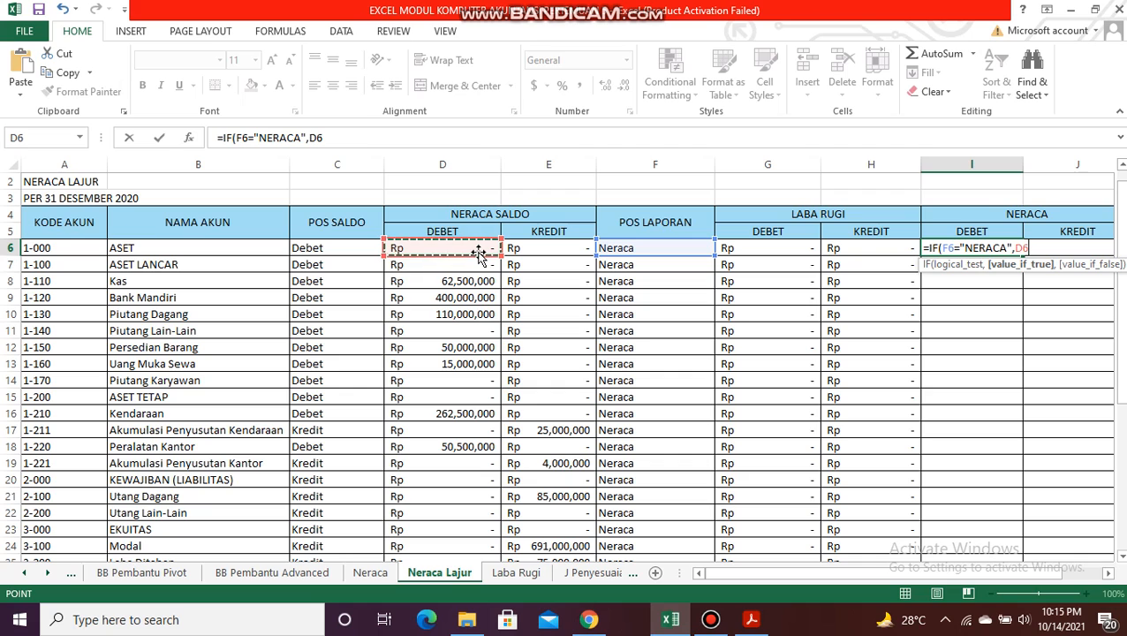
{"action": "type", "text": ",0)"}
{"action": "key", "text": "Return"}
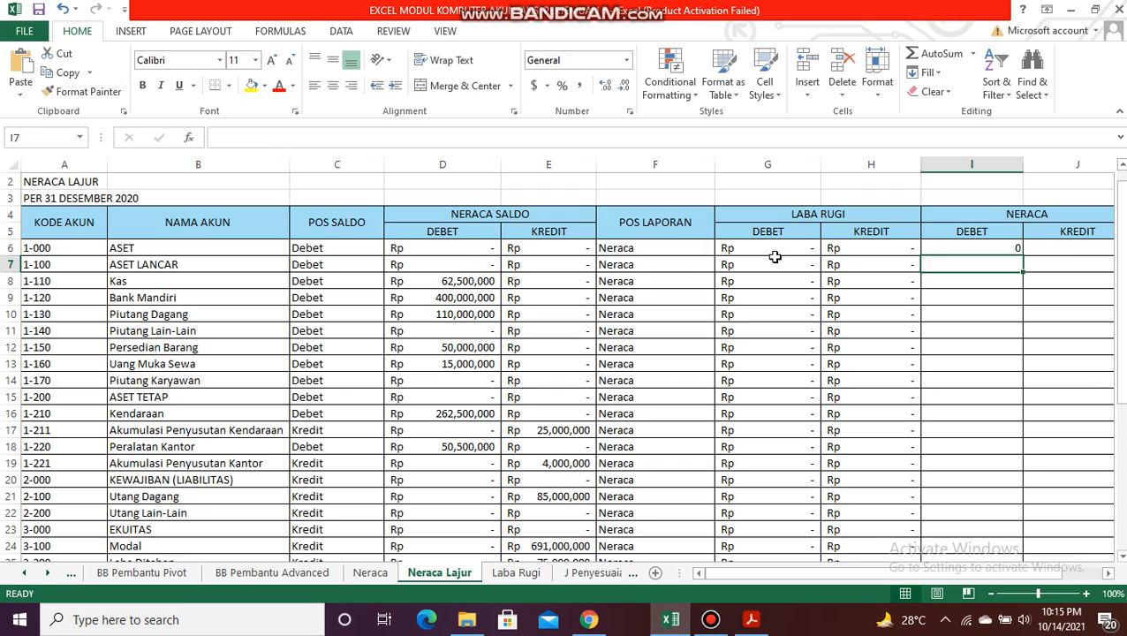
Step: Apply the custom Rp accounting number format to I6 and fill its formula down the Neraca DEBET column
{"action": "left_click", "coordinate": [944, 247]}
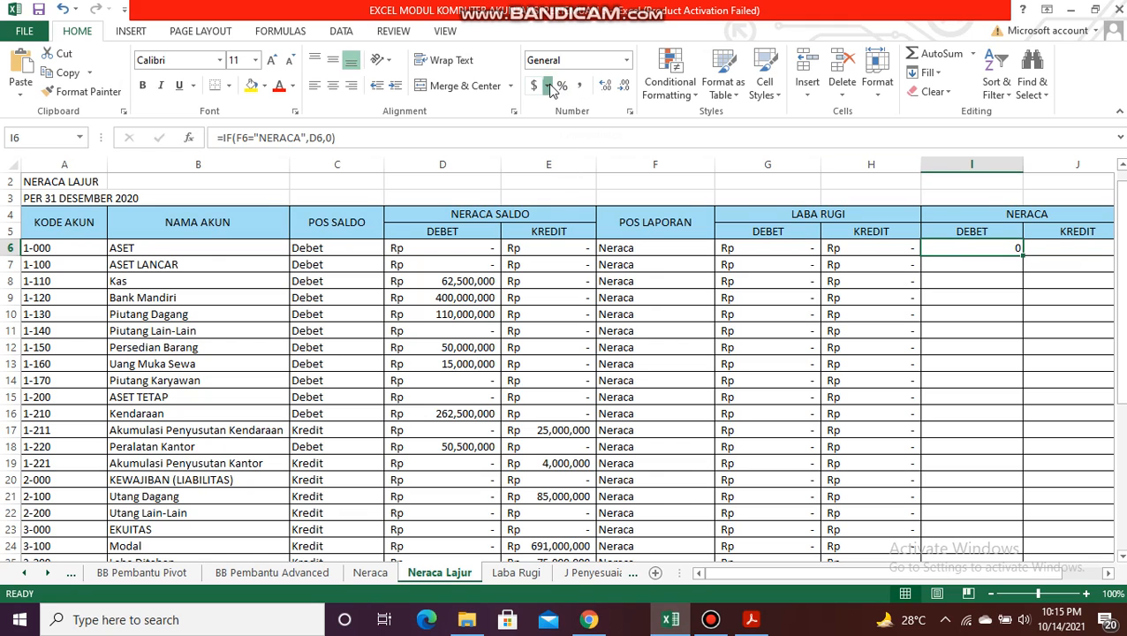
{"action": "left_click", "coordinate": [547, 86]}
{"action": "left_click", "coordinate": [571, 207]}
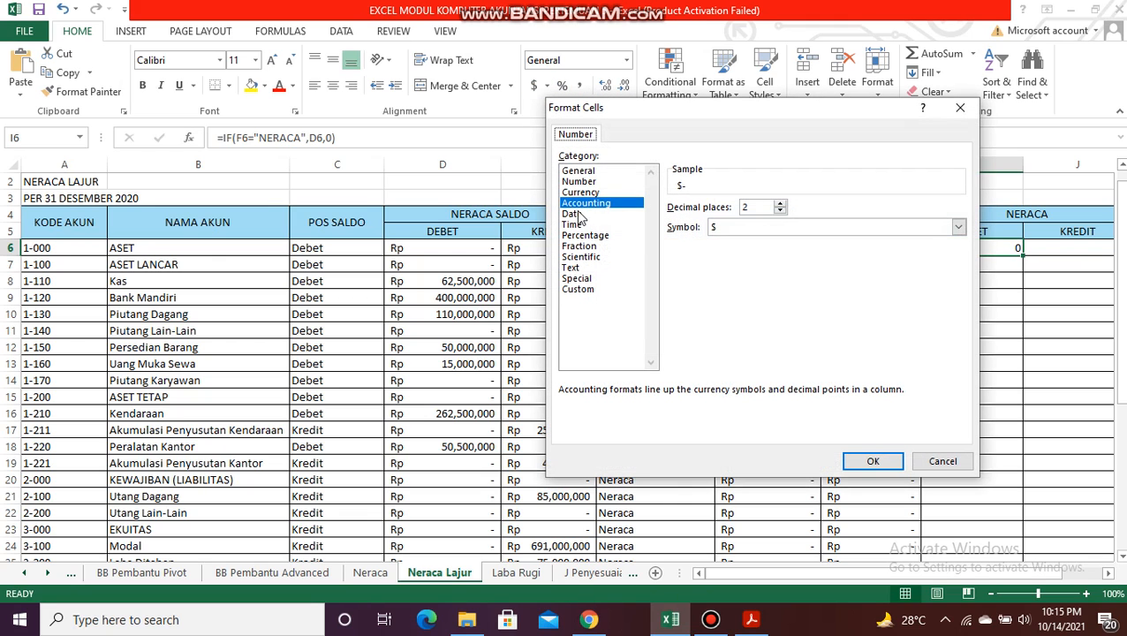
{"action": "left_click", "coordinate": [583, 290]}
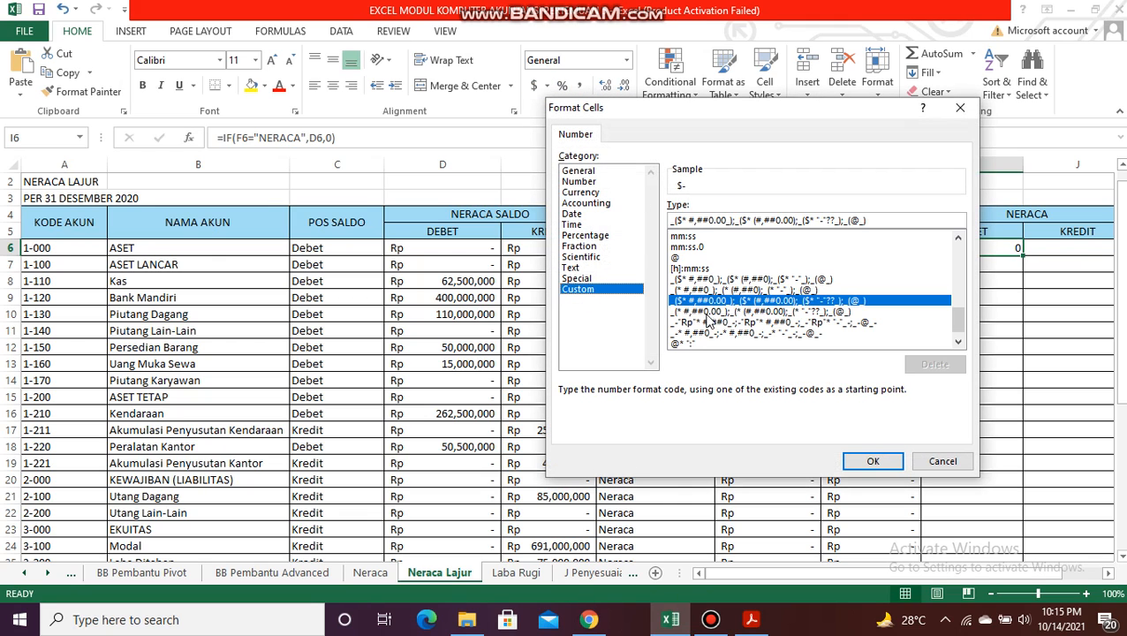
{"action": "left_click", "coordinate": [707, 322]}
{"action": "left_click", "coordinate": [871, 461]}
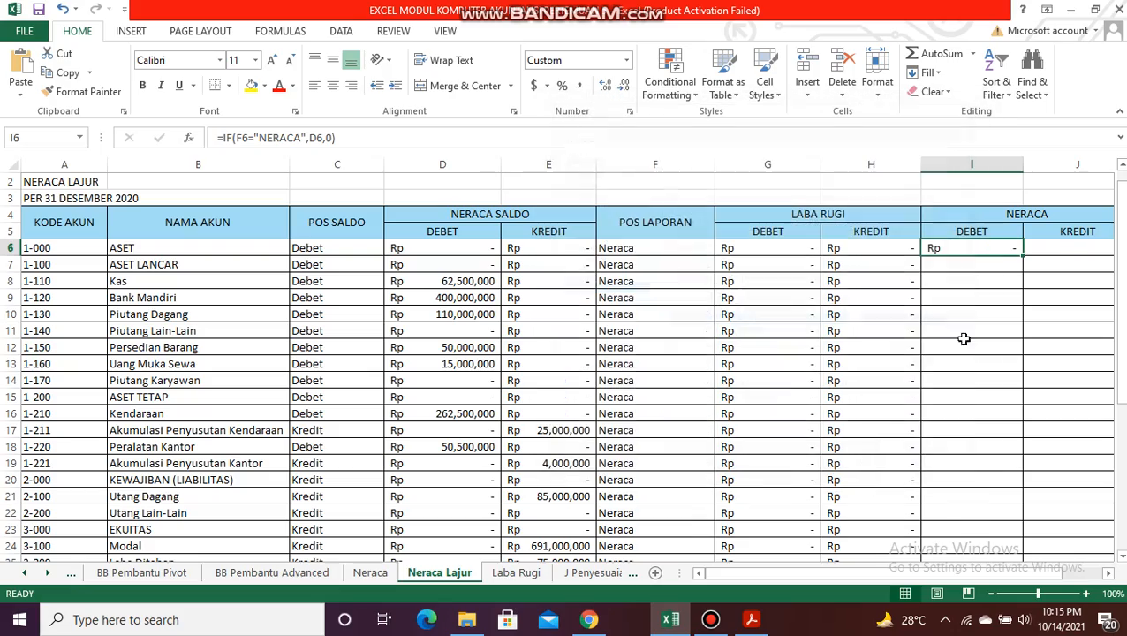
{"action": "left_click", "coordinate": [1020, 253]}
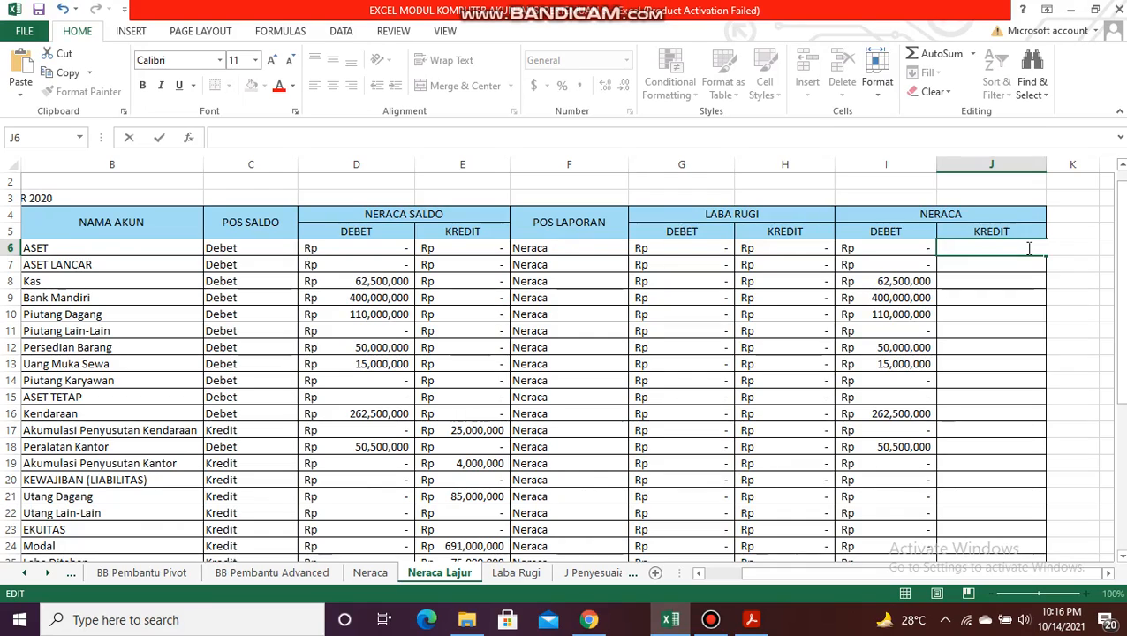
Step: Enter =IF(F6="NERACA",E6,0) in J6, the first cell of the Neraca KREDIT column
{"action": "type", "text": "=IF"}
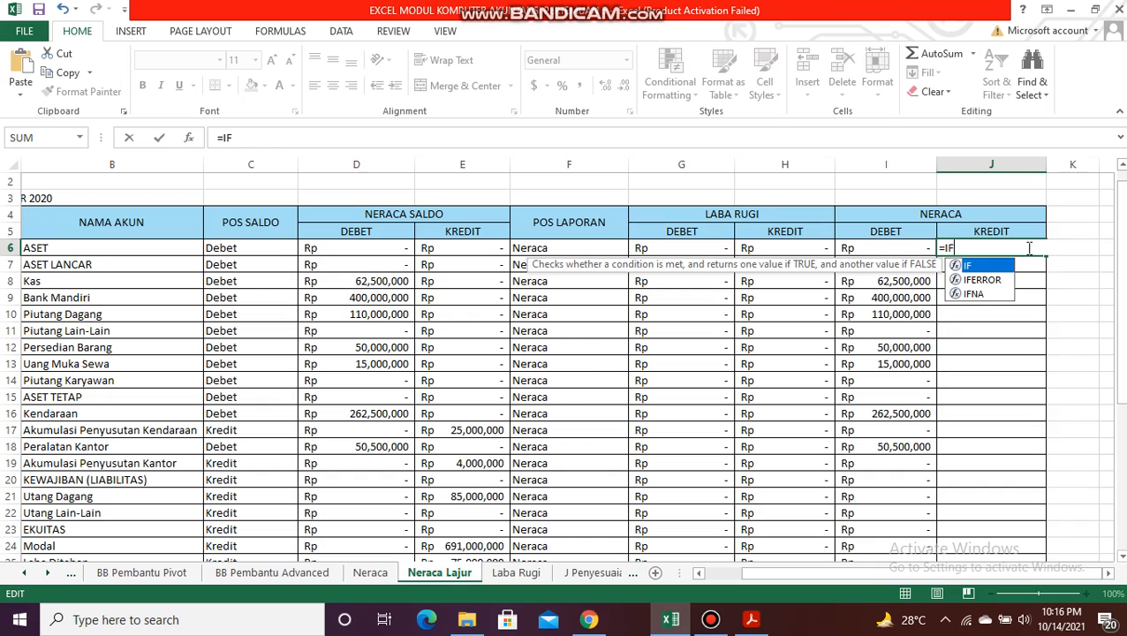
{"action": "double_click", "coordinate": [996, 265]}
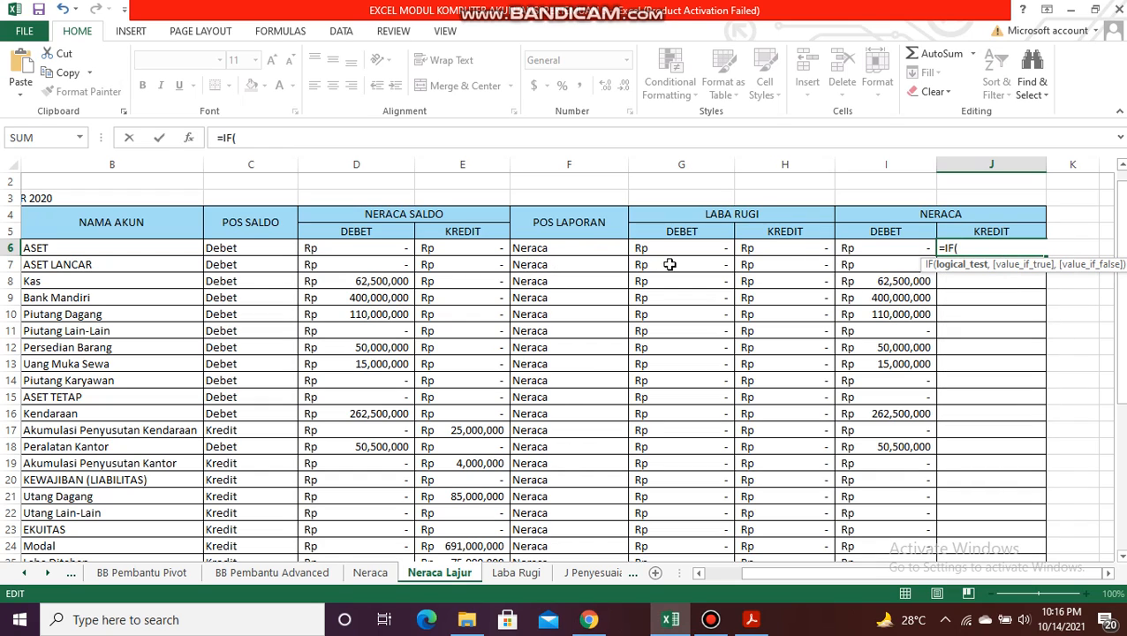
{"action": "left_click", "coordinate": [588, 251]}
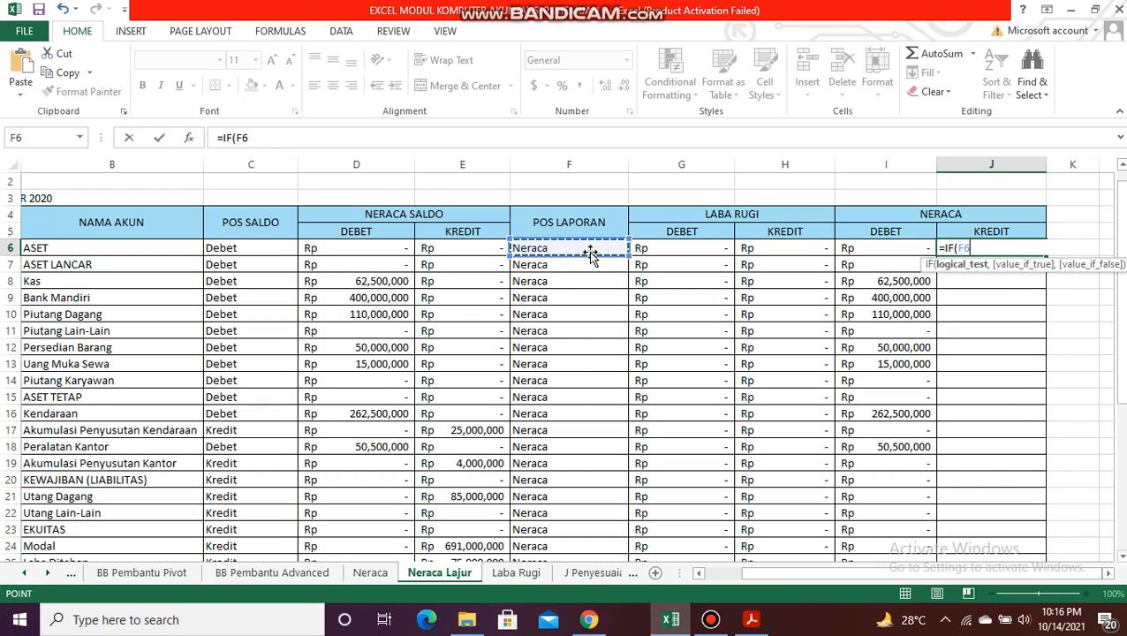
{"action": "type", "text": ","}
{"action": "key", "text": "BackSpace"}
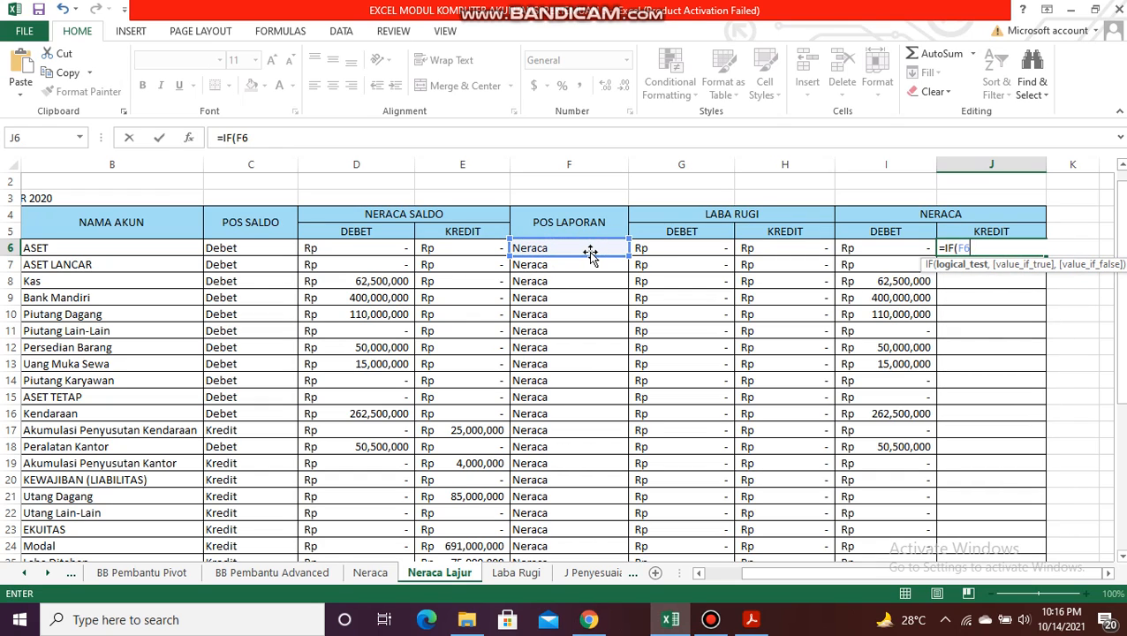
{"action": "type", "text": "\"NER"}
{"action": "key", "text": "BackSpace"}
{"action": "key", "text": "BackSpace"}
{"action": "key", "text": "BackSpace"}
{"action": "key", "text": "BackSpace"}
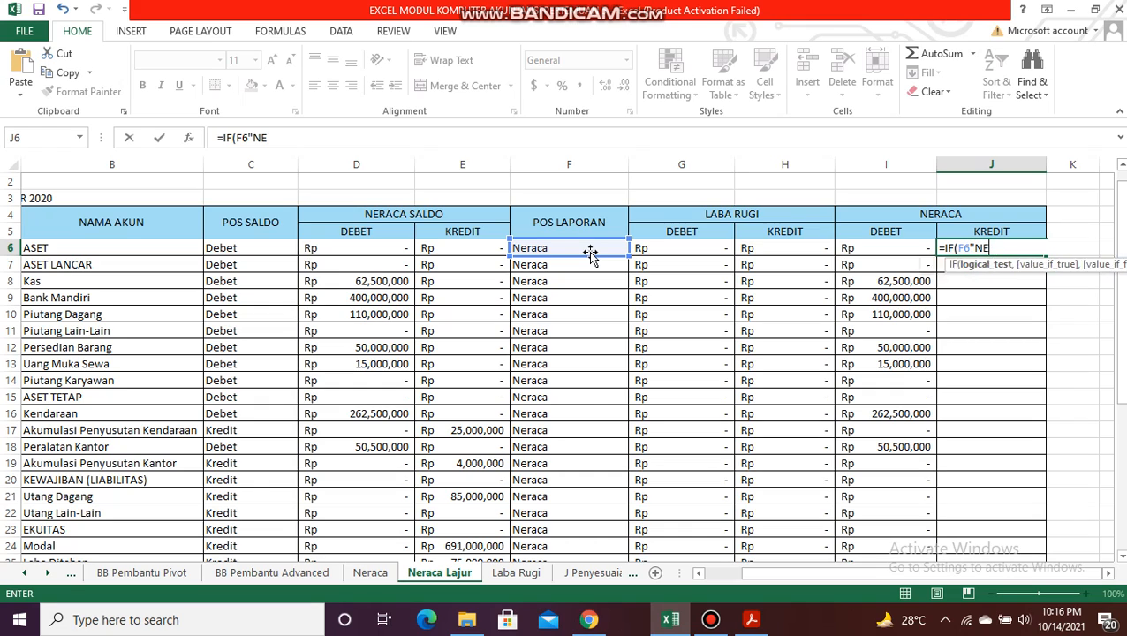
{"action": "type", "text": "=\"NERACA"}
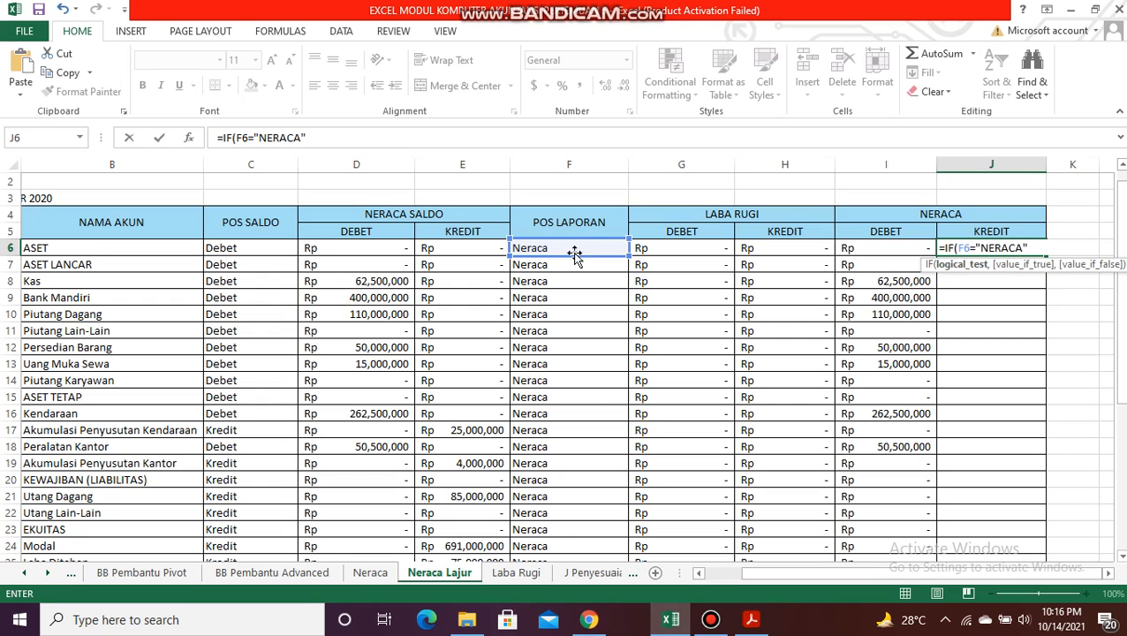
{"action": "type", "text": "\","}
{"action": "left_click", "coordinate": [470, 258]}
{"action": "left_click", "coordinate": [483, 250]}
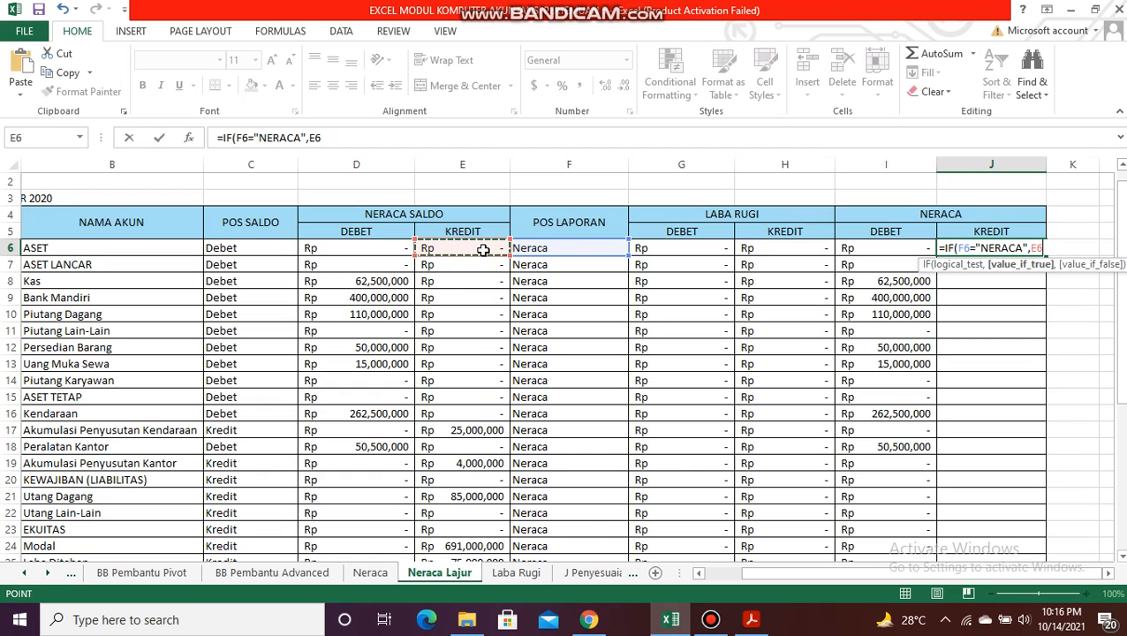
{"action": "left_click", "coordinate": [381, 138]}
{"action": "type", "text": ",0"}
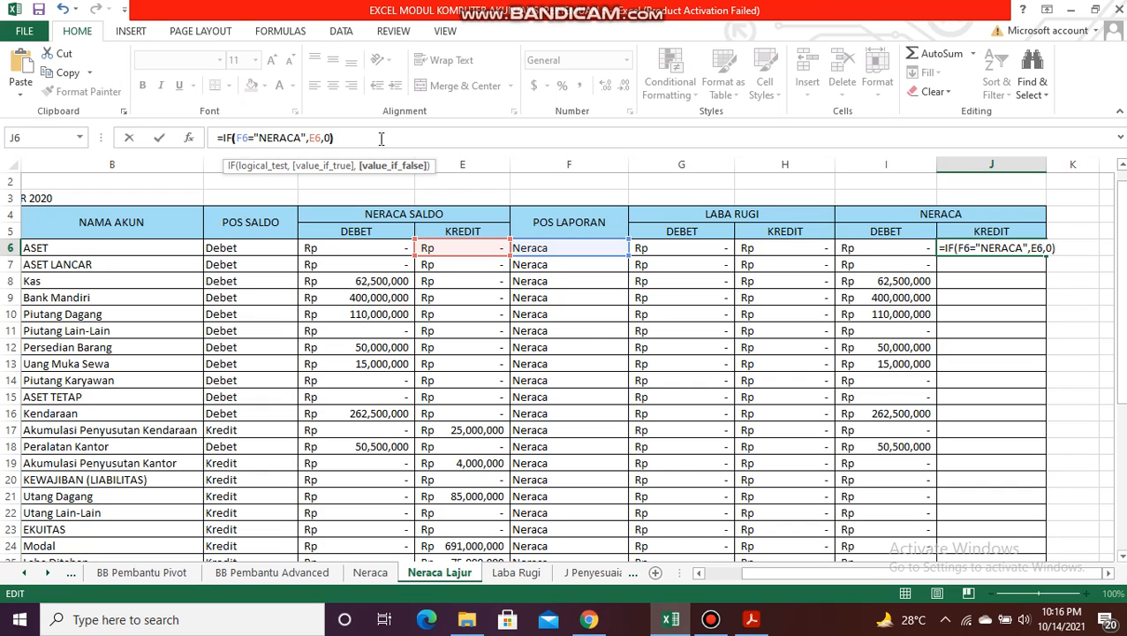
{"action": "type", "text": ")"}
{"action": "key", "text": "Return"}
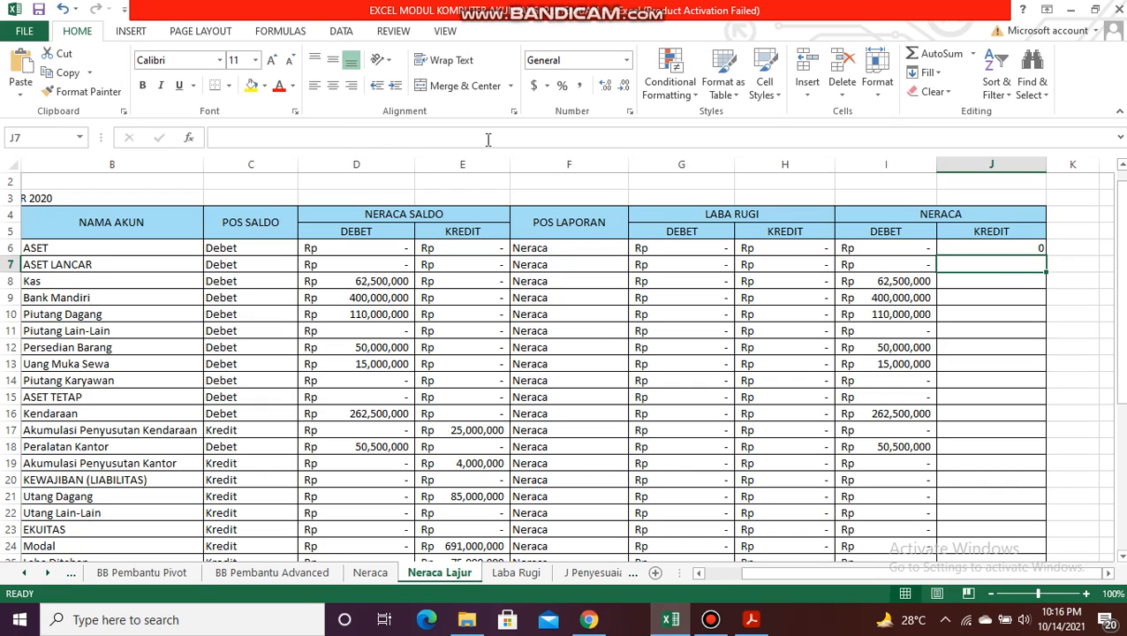
Step: Apply the custom Rp accounting number format to J6 and fill its formula down the Neraca KREDIT column to the last account
{"action": "left_click", "coordinate": [997, 247]}
{"action": "left_click", "coordinate": [546, 86]}
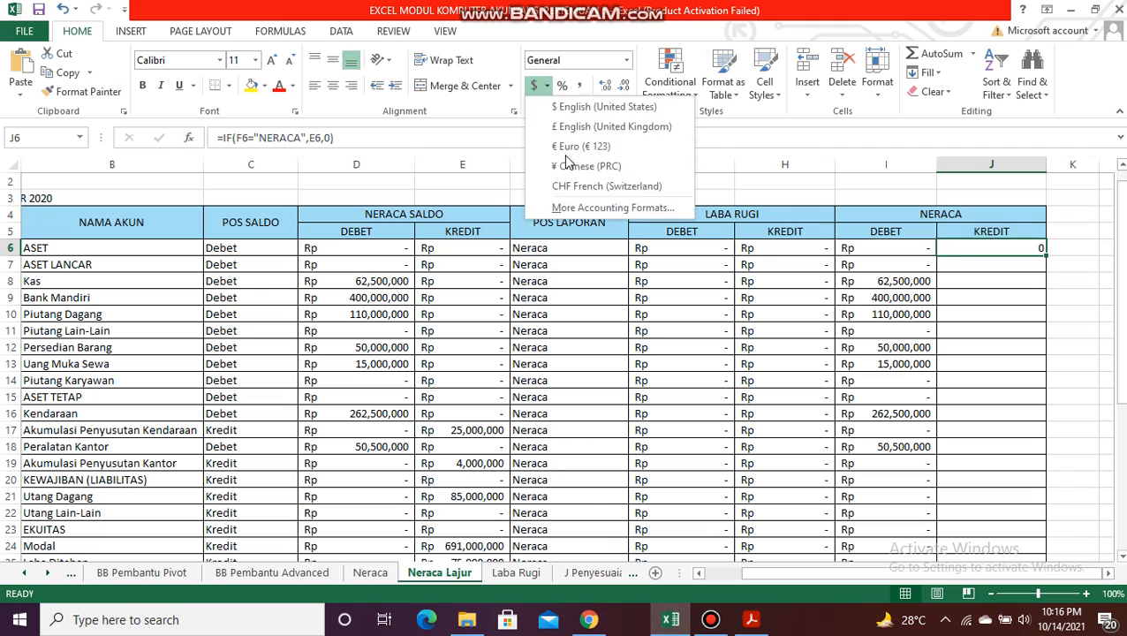
{"action": "left_click", "coordinate": [603, 207]}
{"action": "left_click", "coordinate": [592, 289]}
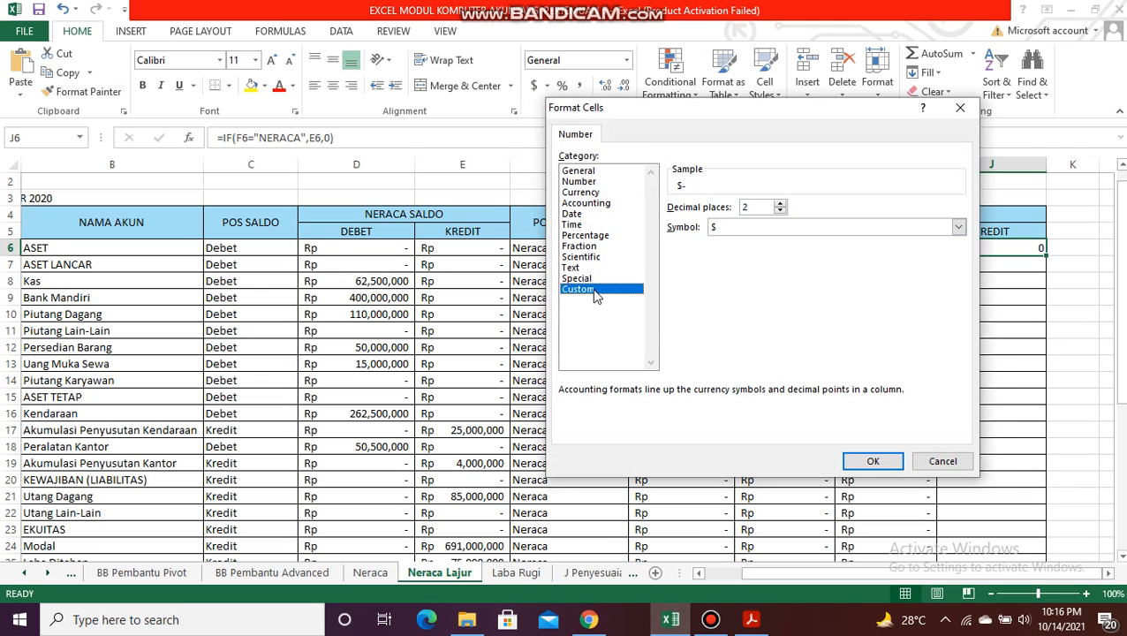
{"action": "left_click", "coordinate": [707, 323]}
{"action": "key", "text": "Return"}
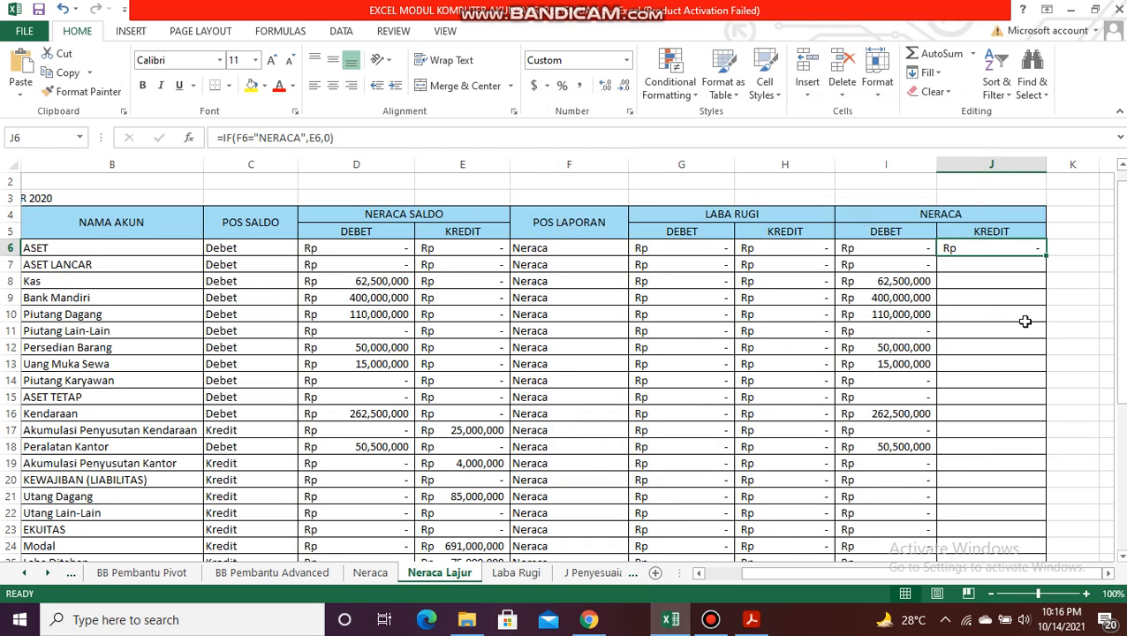
{"action": "double_click", "coordinate": [1045, 253]}
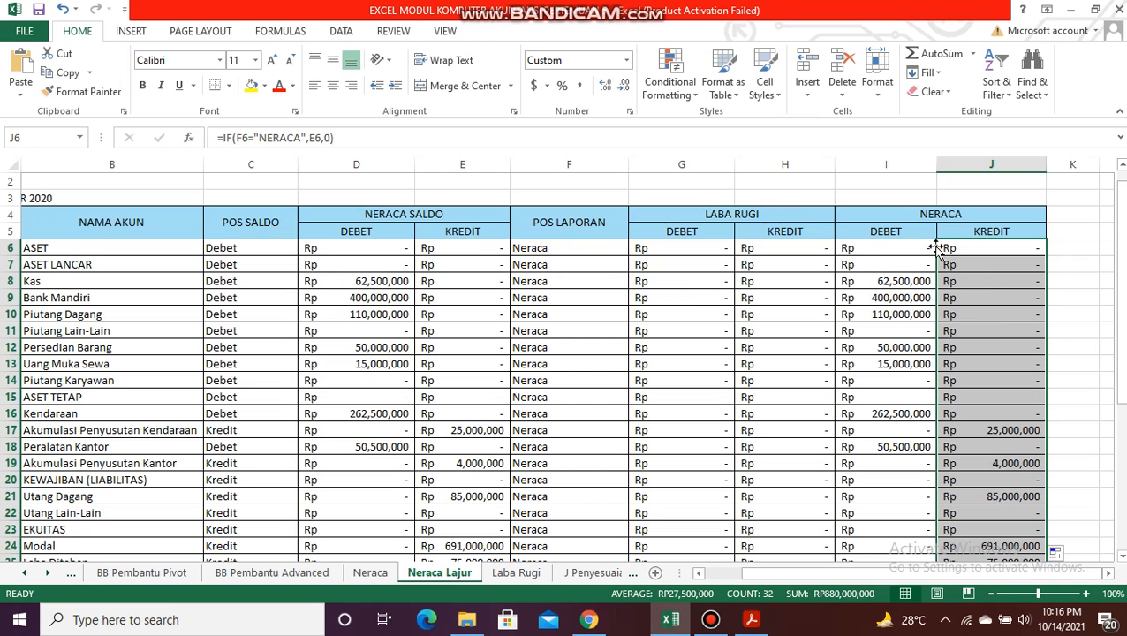
{"action": "left_click_drag", "start_coordinate": [1119, 299], "coordinate": [1118, 318]}
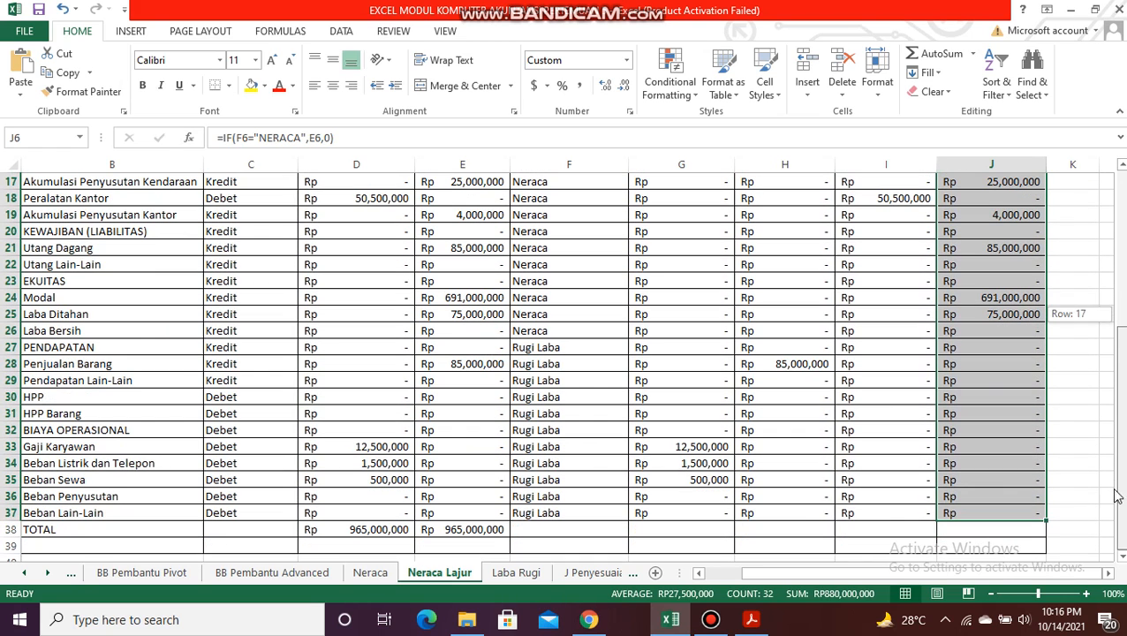
Step: Copy the TOTAL formula from E38 into G38 and H38 to sum the Laba Rugi DEBET and KREDIT columns
{"action": "left_click", "coordinate": [673, 529]}
{"action": "key", "text": "Left"}
{"action": "key", "text": "Left"}
{"action": "key", "text": "Left"}
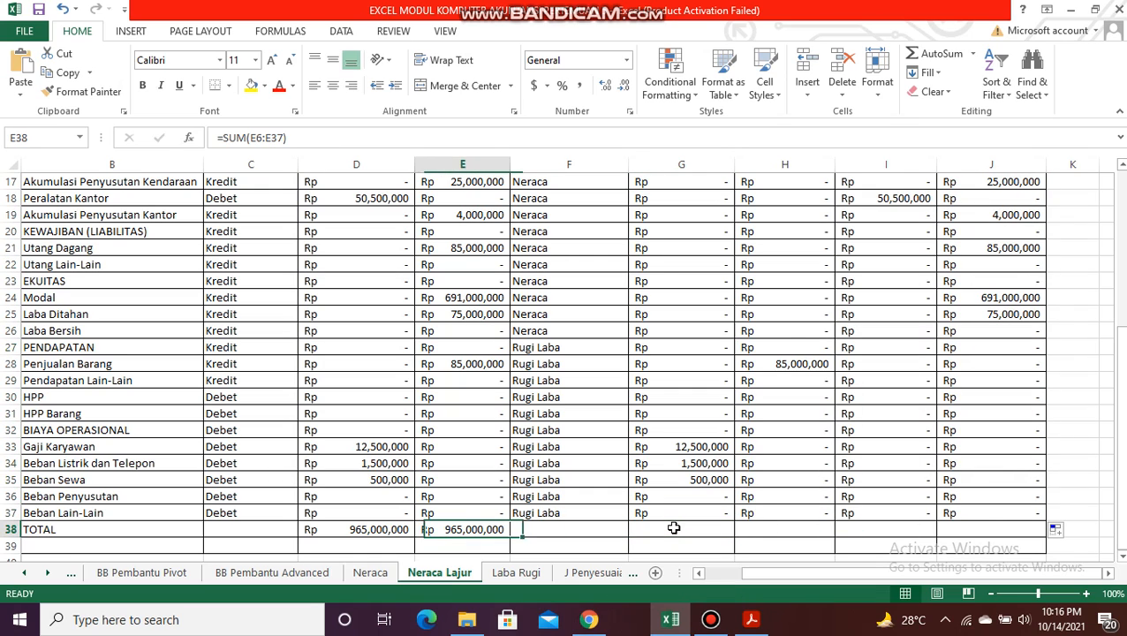
{"action": "key", "text": "Right"}
{"action": "key", "text": "ctrl+c"}
{"action": "key", "text": "Right"}
{"action": "key", "text": "Right"}
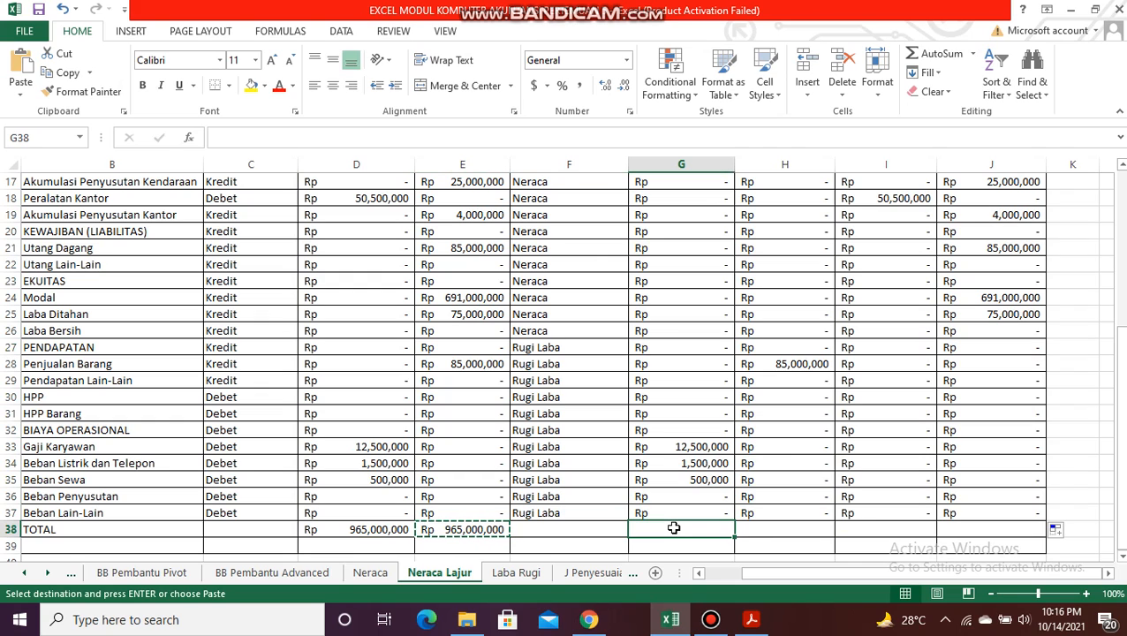
{"action": "key", "text": "ctrl+v"}
{"action": "key", "text": "Right"}
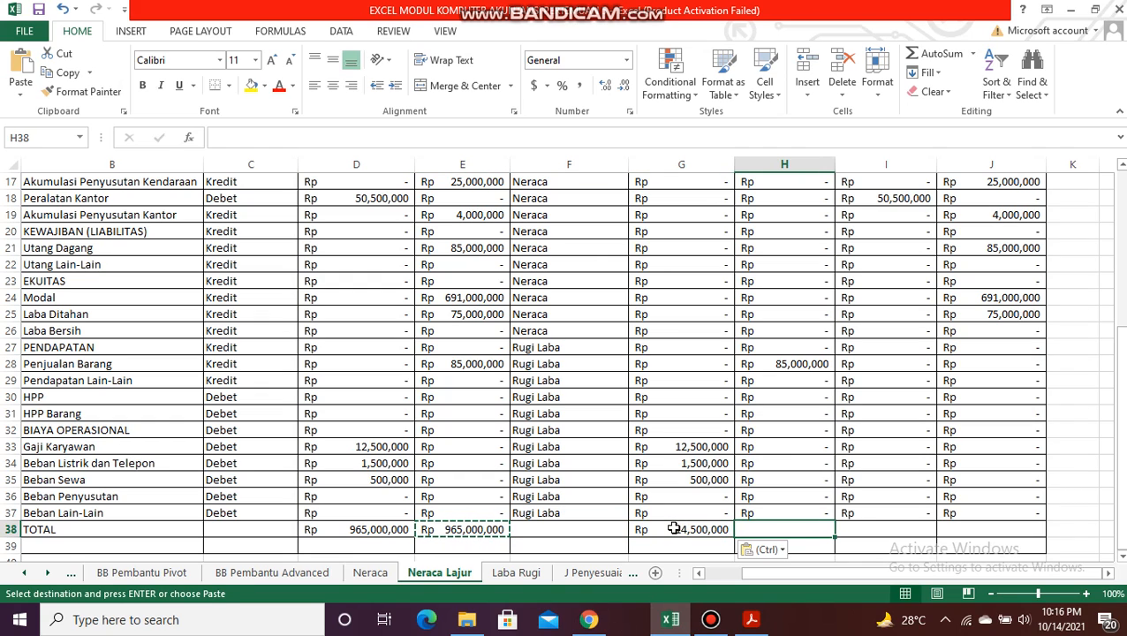
{"action": "key", "text": "ctrl+v"}
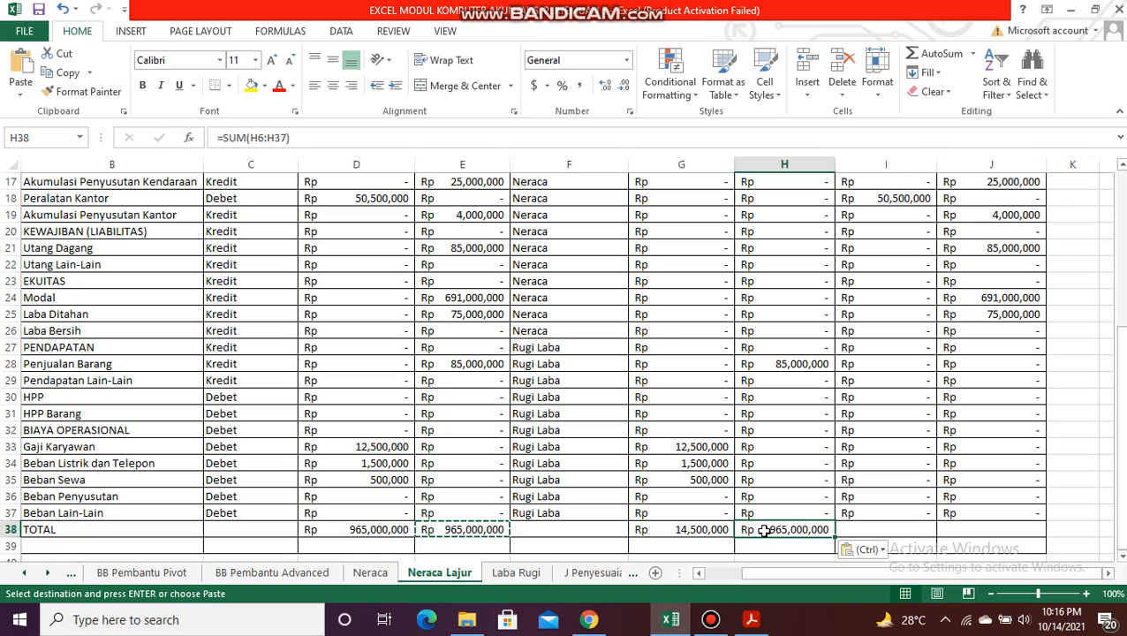
Step: Paste the copied total formula into I38 and J38 to sum the Neraca DEBET and KREDIT columns
{"action": "key", "text": "Right"}
{"action": "key", "text": "ctrl+v"}
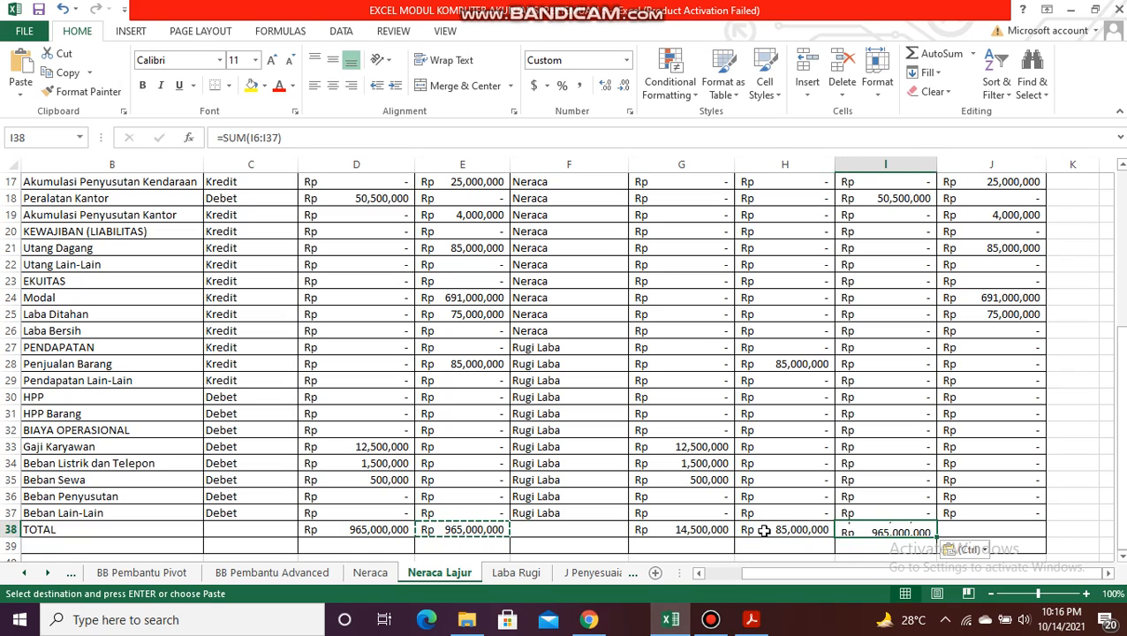
{"action": "key", "text": "Right"}
{"action": "key", "text": "ctrl+v"}
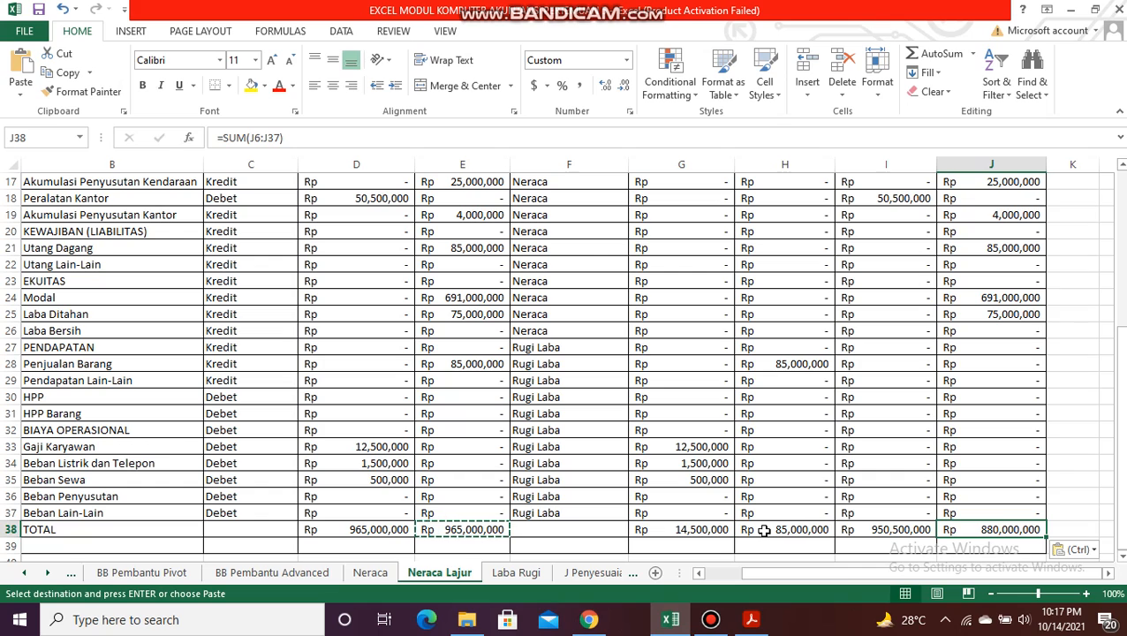
Step: Enter =H38-G38 in G39, below the Laba Rugi DEBET total
{"action": "key", "text": "Left"}
{"action": "key", "text": "Left"}
{"action": "key", "text": "Left"}
{"action": "key", "text": "Down"}
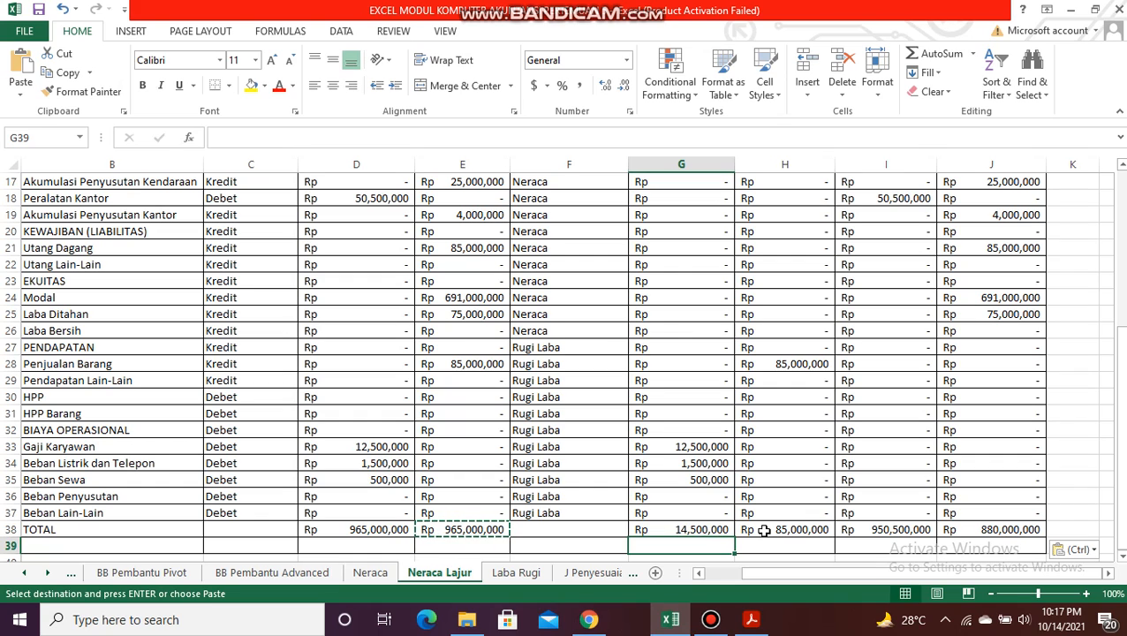
{"action": "type", "text": "="}
{"action": "key", "text": "Up"}
{"action": "left_click", "coordinate": [764, 530]}
{"action": "type", "text": "-"}
{"action": "key", "text": "Left"}
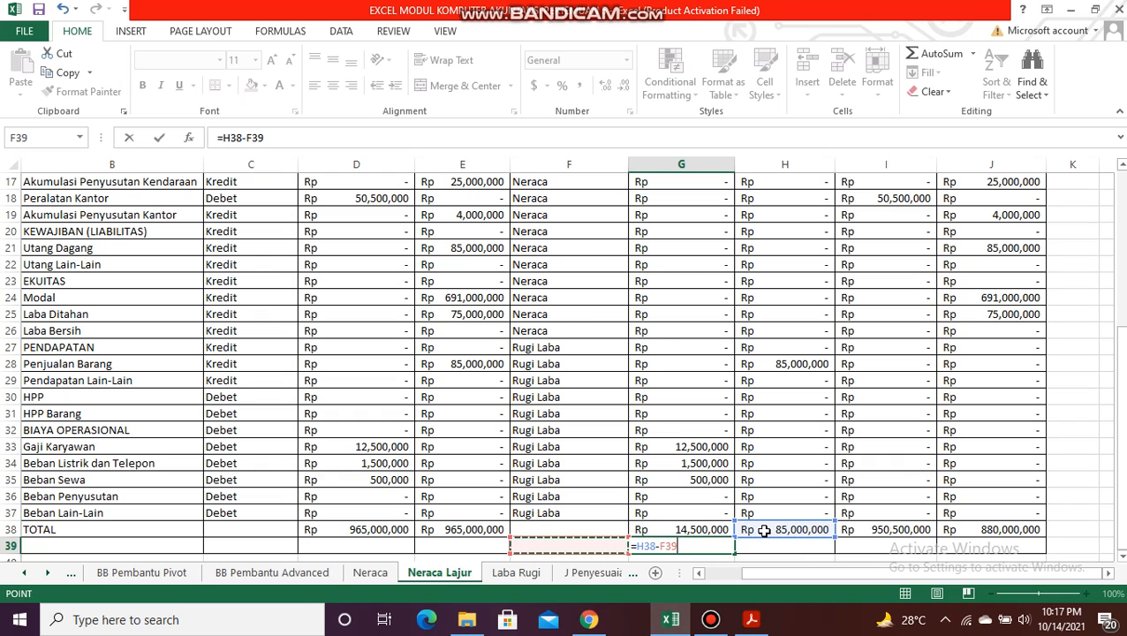
{"action": "key", "text": "Up"}
{"action": "key", "text": "Right"}
{"action": "key", "text": "Return"}
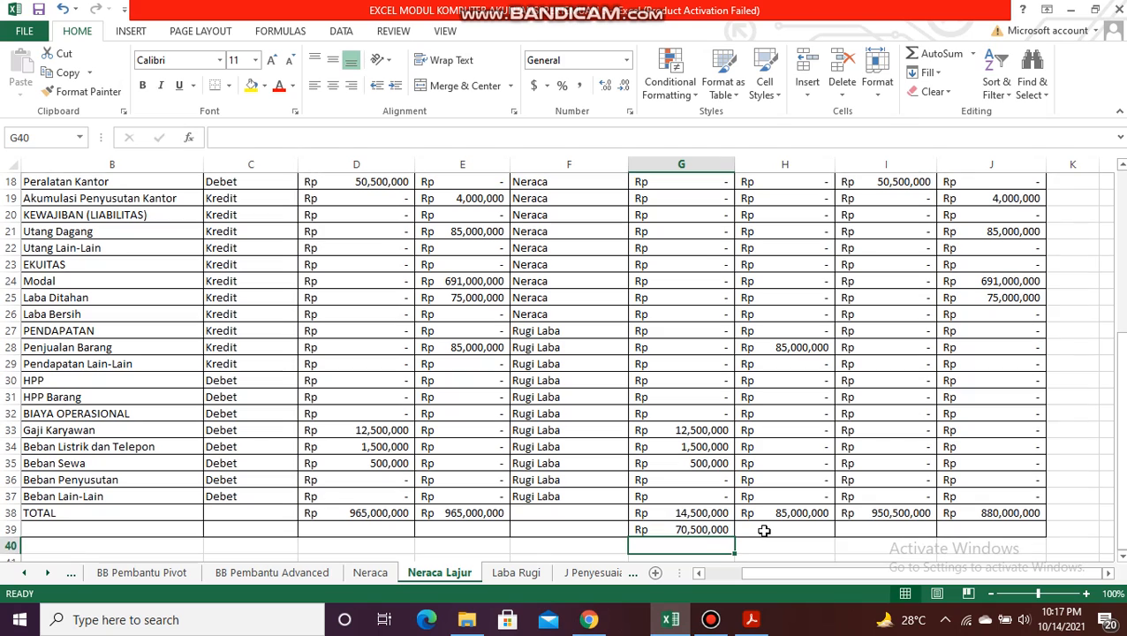
Step: Enter =I38-J38 in J39, below the Neraca KREDIT total
{"action": "key", "text": "Up"}
{"action": "key", "text": "Right"}
{"action": "key", "text": "Right"}
{"action": "key", "text": "Right"}
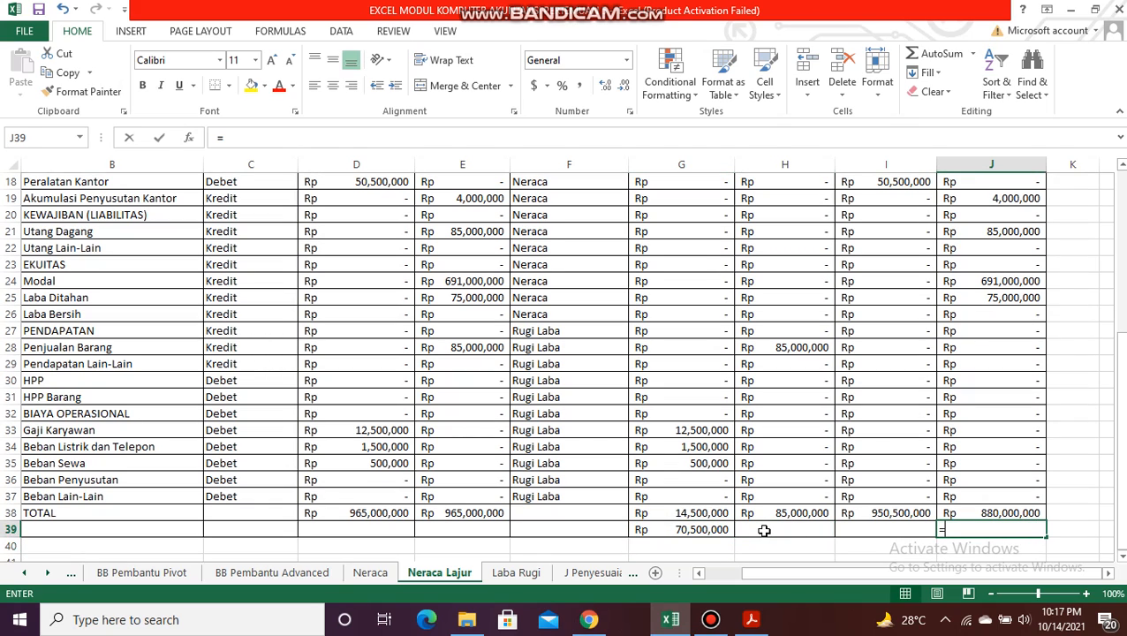
{"action": "type", "text": "="}
{"action": "key", "text": "Up"}
{"action": "key", "text": "Left"}
{"action": "type", "text": "-"}
{"action": "key", "text": "Up"}
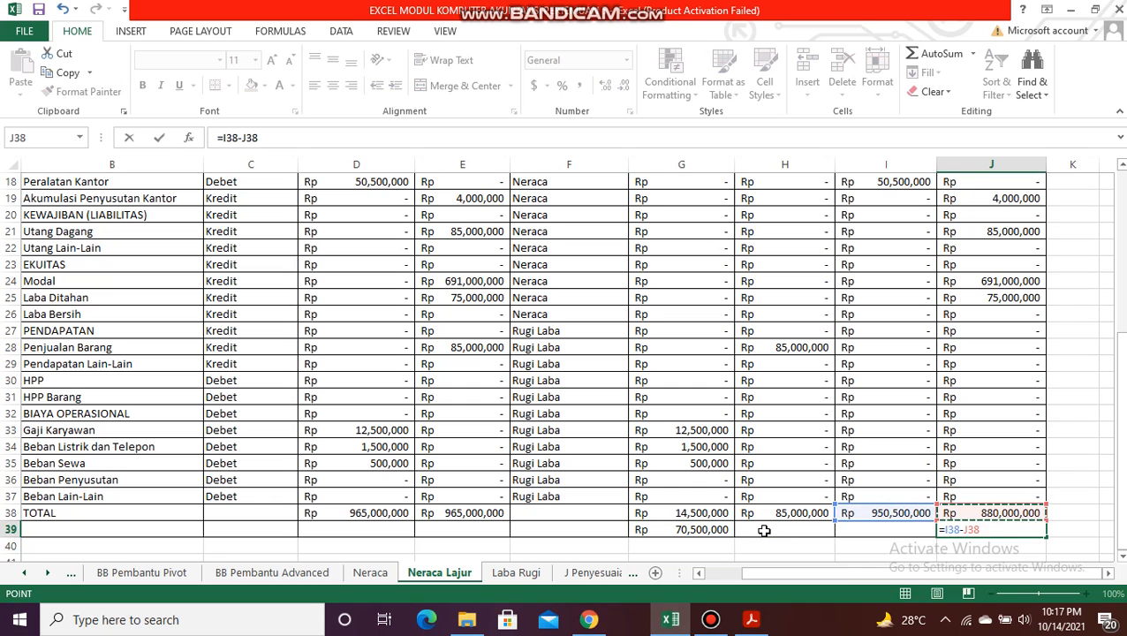
{"action": "key", "text": "Return"}
Step: Compare the Laba Rugi difference in G39 with the Neraca difference in J39
{"action": "key", "text": "Left"}
{"action": "key", "text": "Left"}
{"action": "key", "text": "Left"}
{"action": "key", "text": "Up"}
{"action": "key", "text": "Left"}
{"action": "key", "text": "Left"}
{"action": "key", "text": "Right"}
{"action": "key", "text": "Right"}
{"action": "key", "text": "Right"}
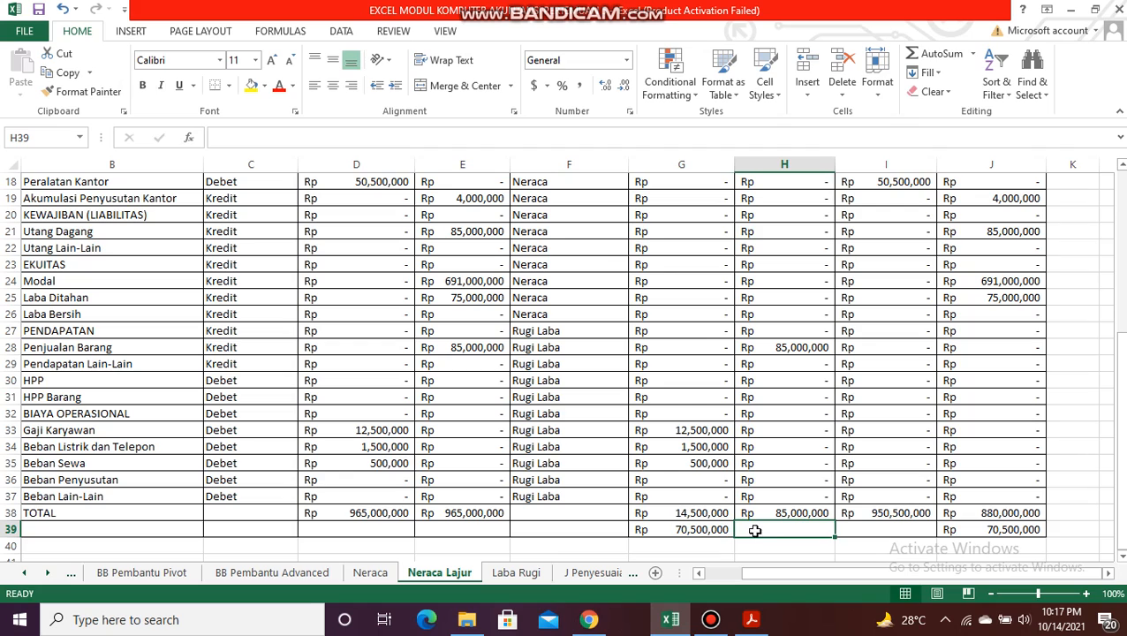
{"action": "left_click", "coordinate": [723, 525]}
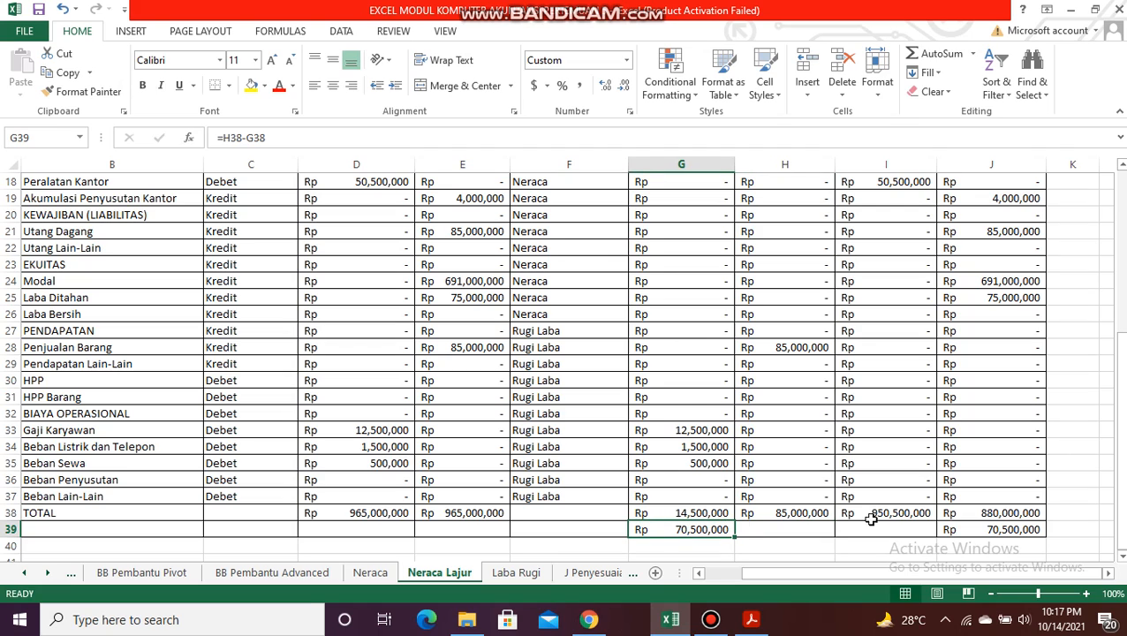
{"action": "left_click", "coordinate": [1019, 530]}
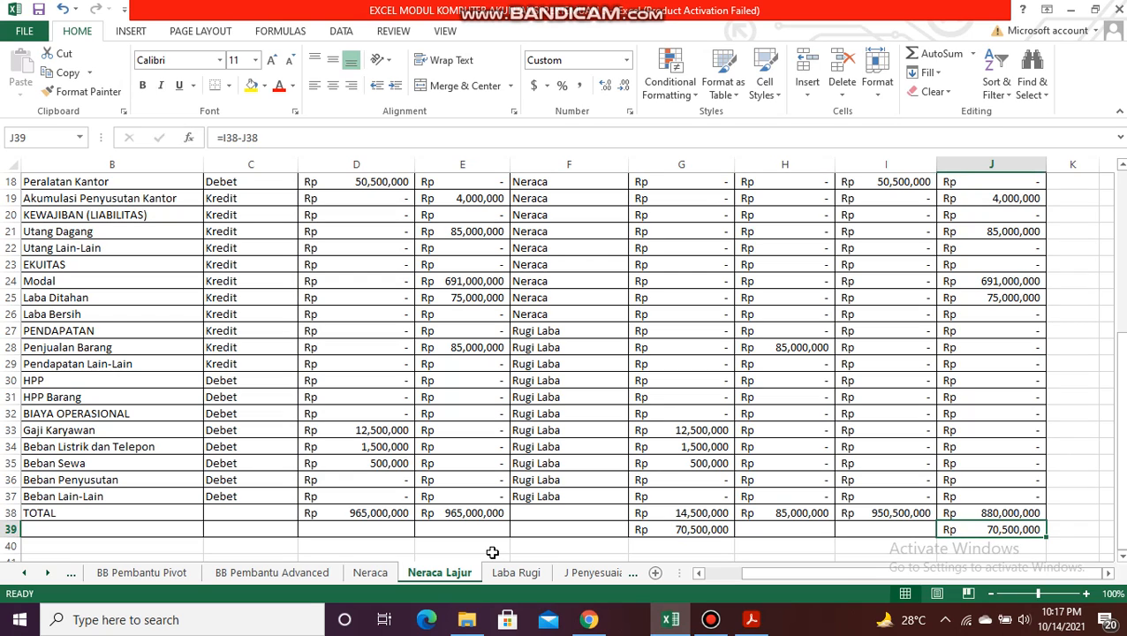
{"action": "key", "text": "Left"}
{"action": "key", "text": "Left"}
{"action": "key", "text": "Left"}
{"action": "key", "text": "Left"}
{"action": "key", "text": "Left"}
{"action": "key", "text": "Left"}
{"action": "key", "text": "Left"}
{"action": "key", "text": "Left"}
{"action": "key", "text": "Left"}
{"action": "key", "text": "Up"}
{"action": "key", "text": "Up"}
{"action": "key", "text": "Up"}
{"action": "key", "text": "Up"}
{"action": "key", "text": "Up"}
{"action": "key", "text": "Up"}
{"action": "key", "text": "Up"}
{"action": "key", "text": "Up"}
{"action": "key", "text": "Up"}
{"action": "key", "text": "Up"}
{"action": "key", "text": "Up"}
{"action": "key", "text": "Up"}
{"action": "key", "text": "Up"}
{"action": "key", "text": "Up"}
{"action": "key", "text": "Up"}
{"action": "key", "text": "Up"}
{"action": "key", "text": "Up"}
{"action": "key", "text": "Up"}
{"action": "key", "text": "Up"}
{"action": "key", "text": "Up"}
{"action": "key", "text": "Up"}
{"action": "key", "text": "Up"}
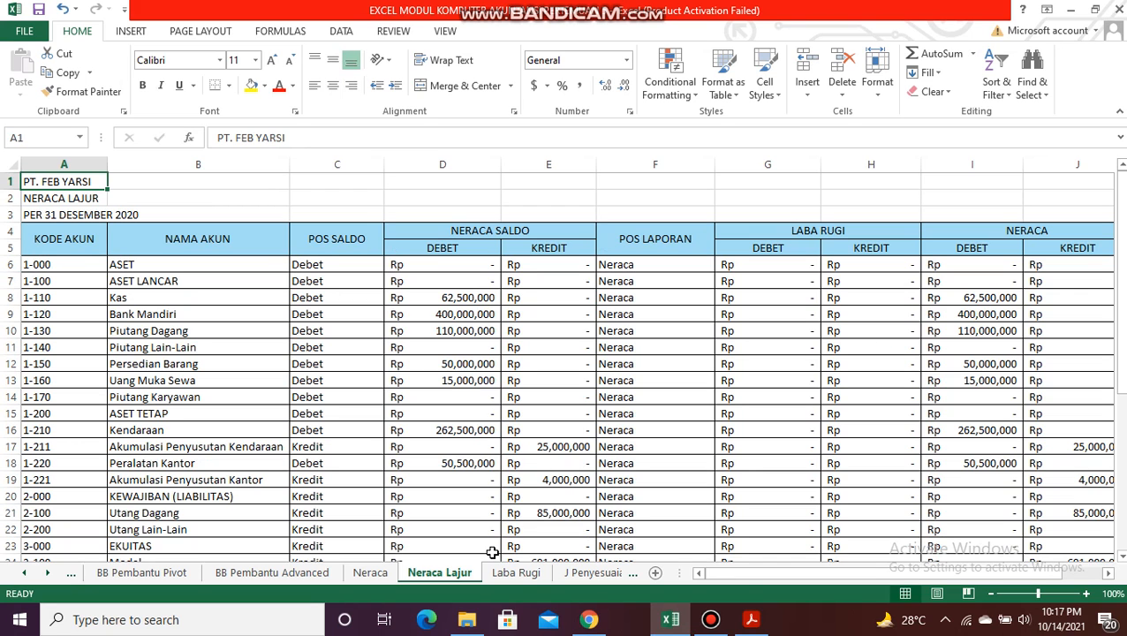
{"action": "left_click", "coordinate": [711, 619]}
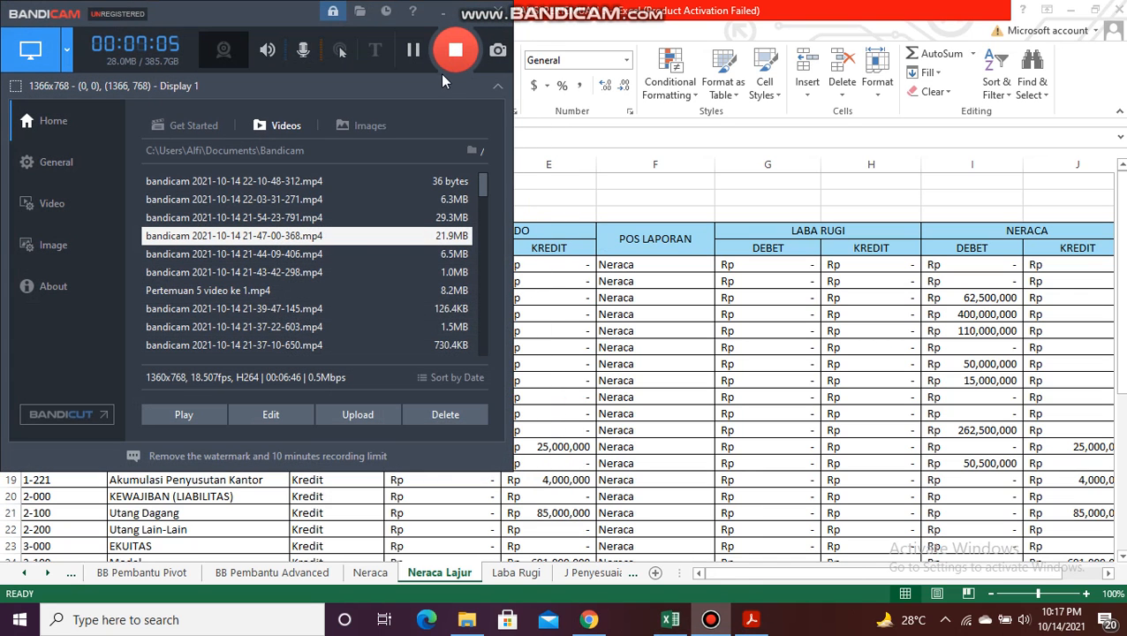